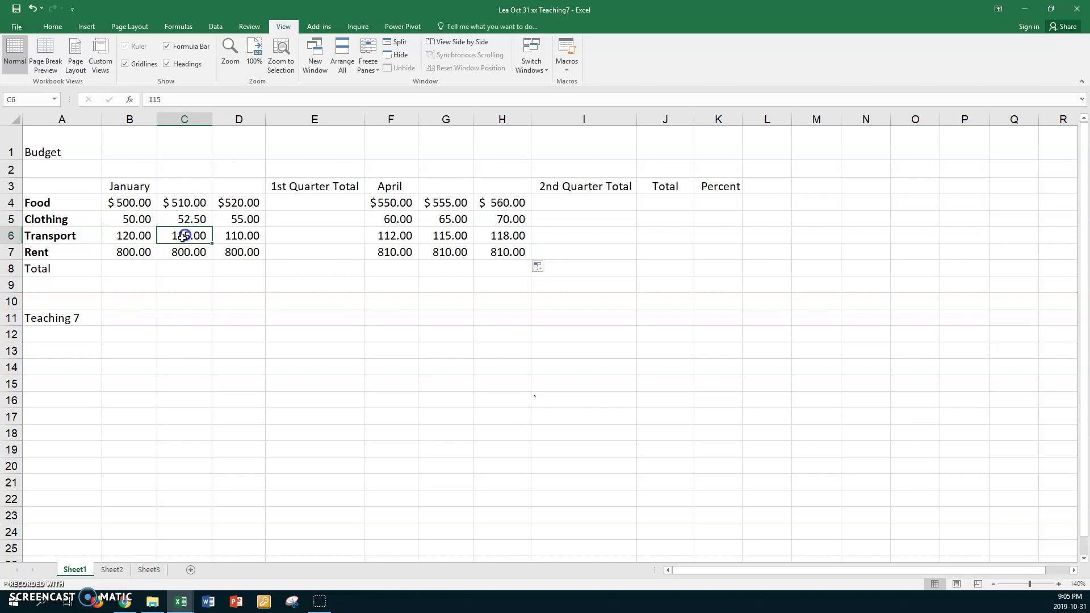
Sum the January to March expenses by row and column across B4:E8, filling the 1st Quarter Total column and Total row.
{"action": "left_click", "coordinate": [172, 252]}
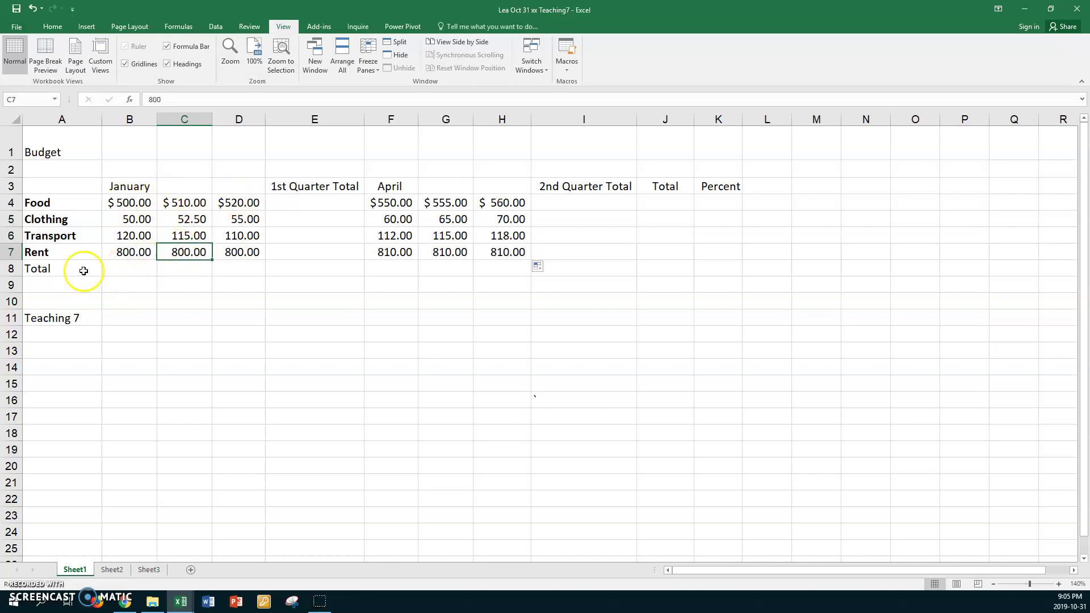
{"action": "left_click", "coordinate": [122, 202]}
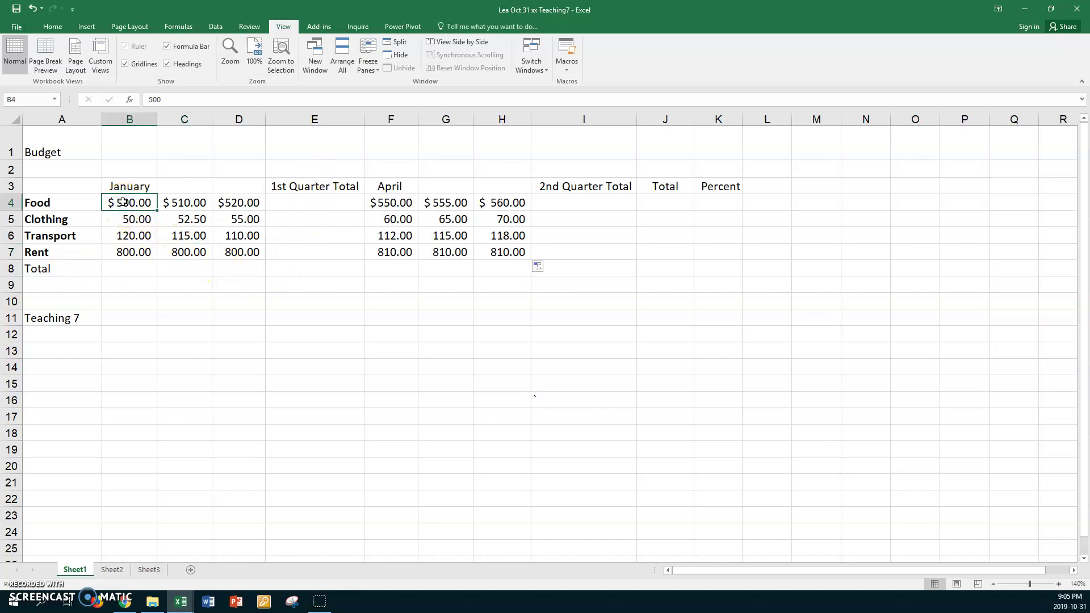
{"action": "left_click_drag", "start_coordinate": [123, 203], "coordinate": [300, 269]}
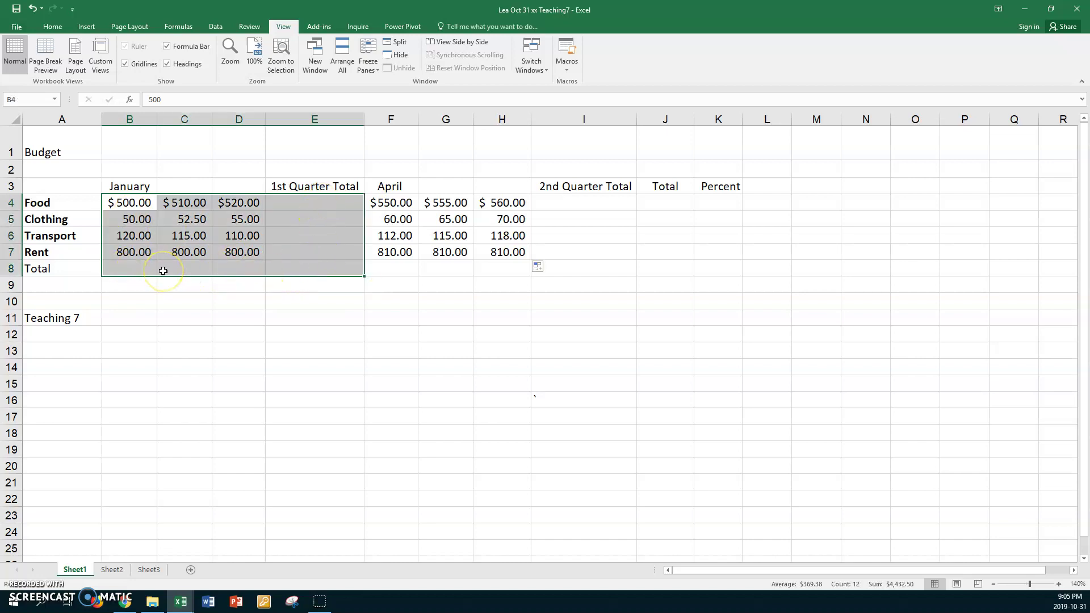
{"action": "key", "text": "alt+equal"}
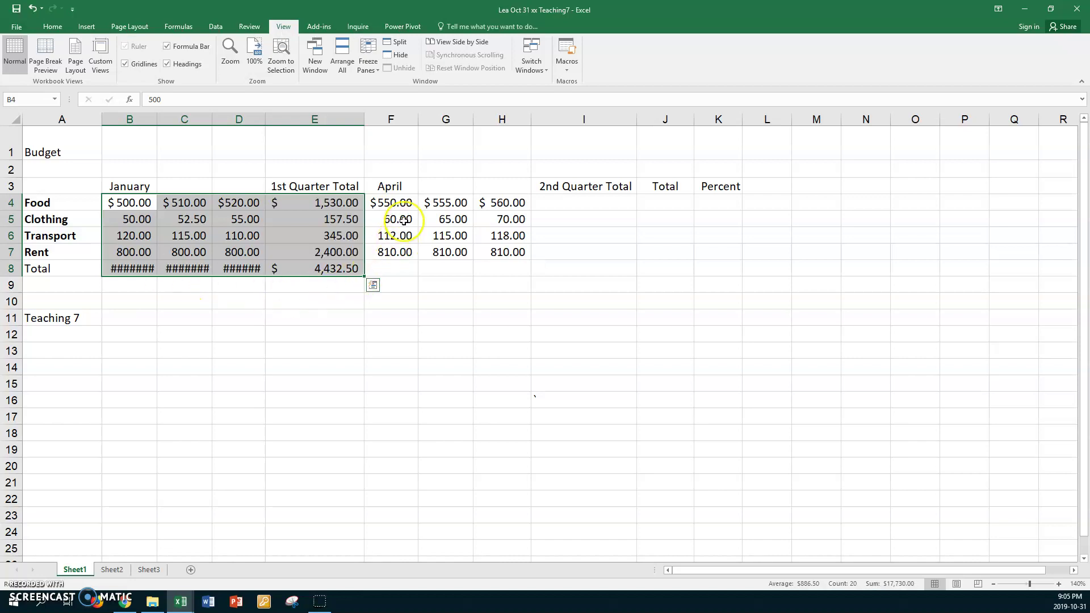
Sum the second-quarter expenses by row and column across F4:I8, filling the 2nd Quarter Total column and Total row.
{"action": "left_click", "coordinate": [399, 203]}
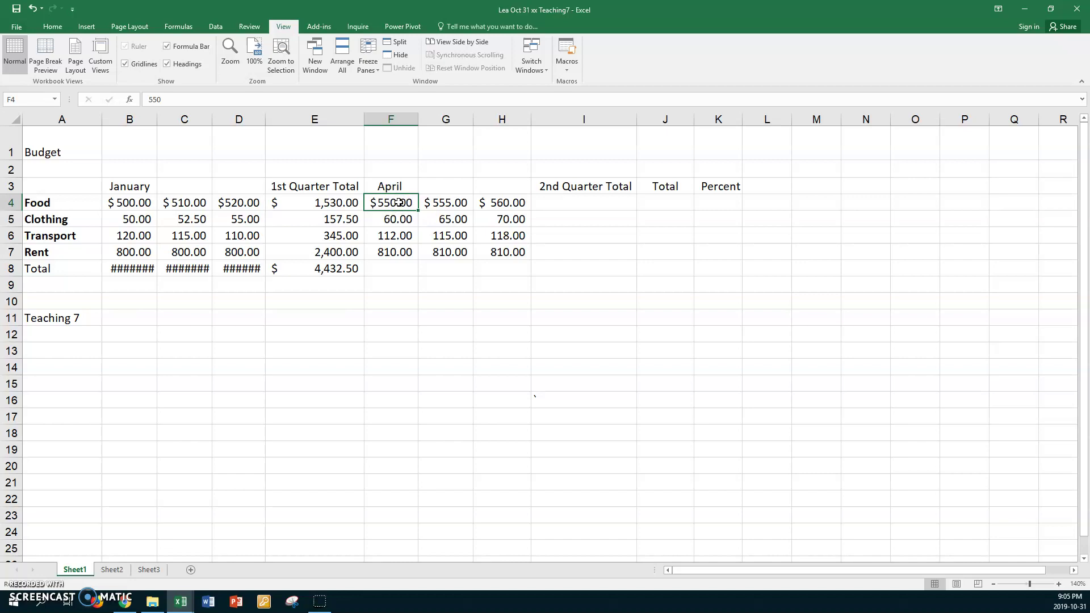
{"action": "left_click", "coordinate": [584, 269], "text": "shift"}
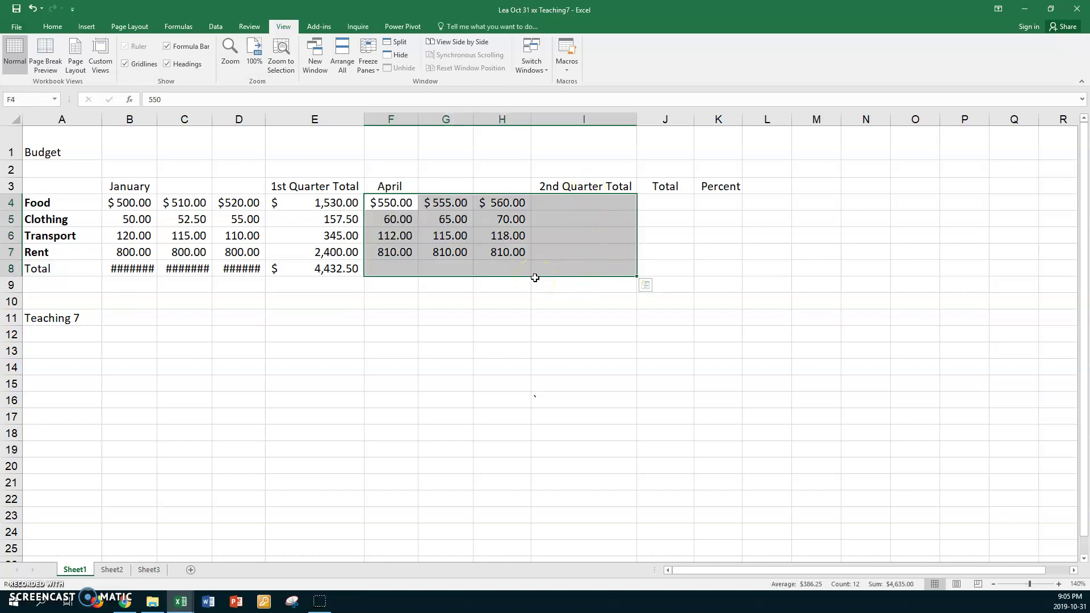
{"action": "key", "text": "alt+equal"}
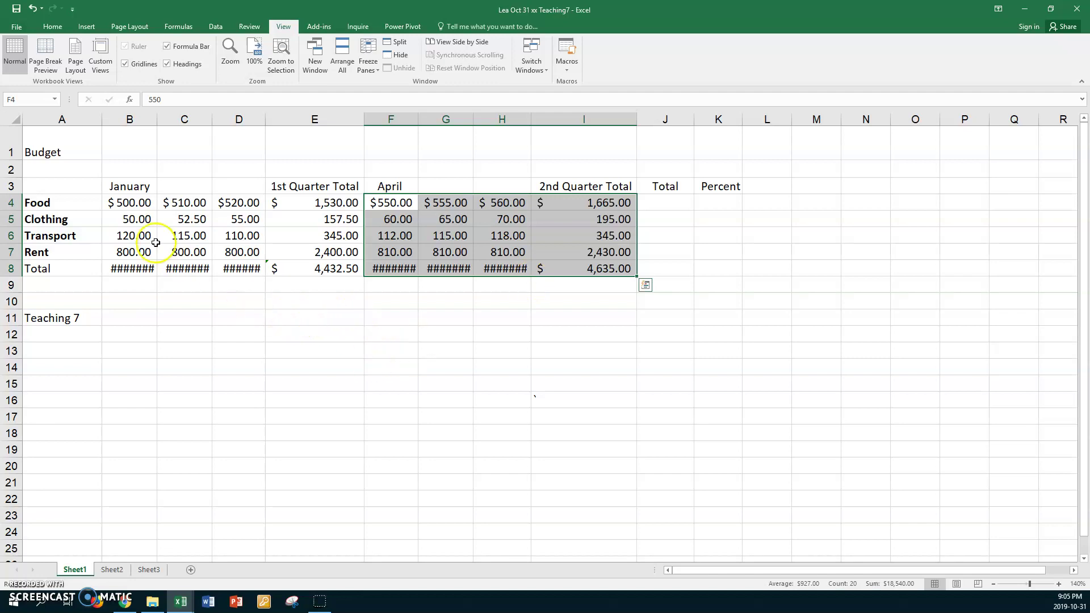
Extend the month headings in row 3 from January through March and from April through June.
{"action": "left_click", "coordinate": [130, 187]}
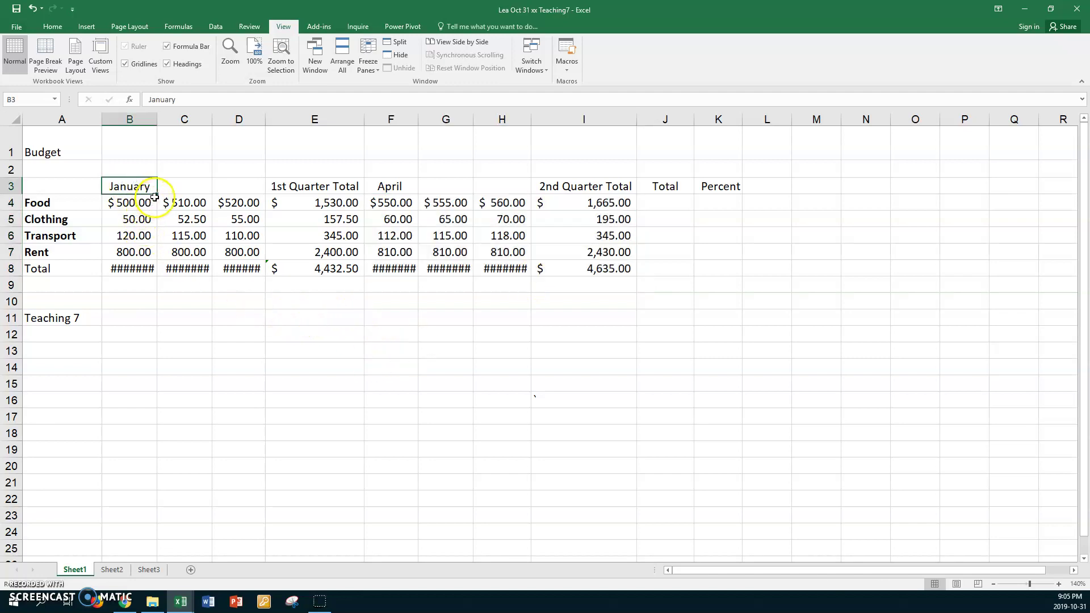
{"action": "left_click_drag", "start_coordinate": [157, 194], "coordinate": [242, 193]}
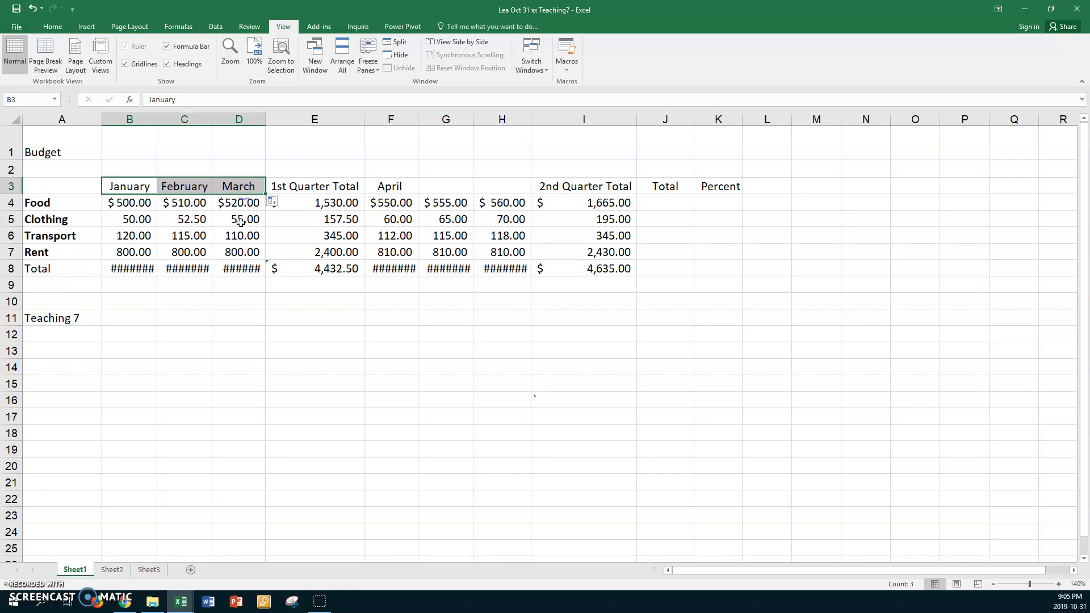
{"action": "left_click", "coordinate": [396, 186]}
{"action": "left_click_drag", "start_coordinate": [417, 194], "coordinate": [508, 194]}
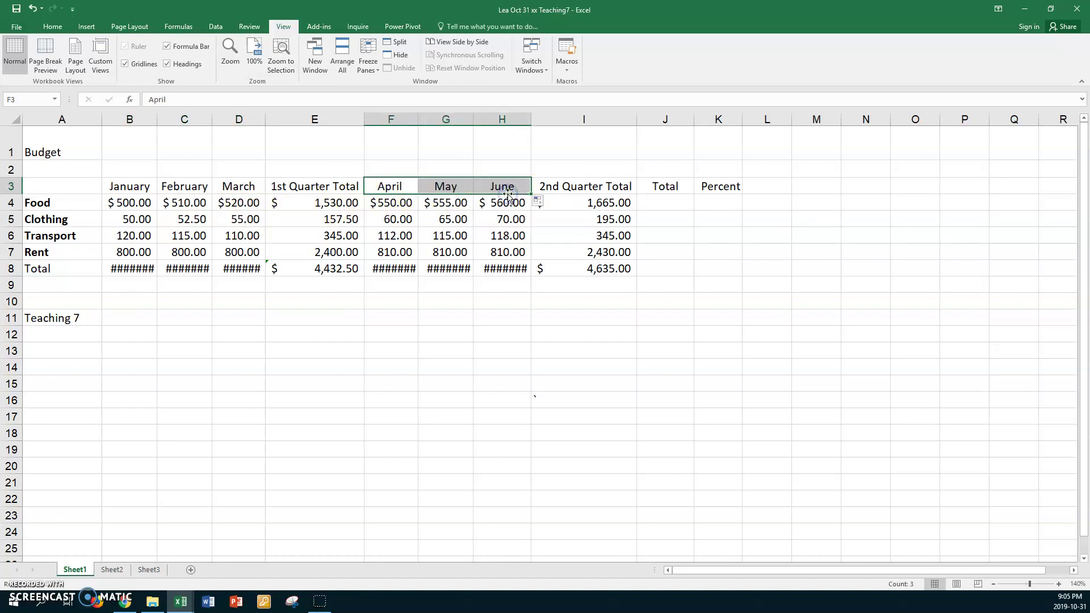
Auto-fit the widths of columns B through H to their contents.
{"action": "left_click", "coordinate": [568, 201]}
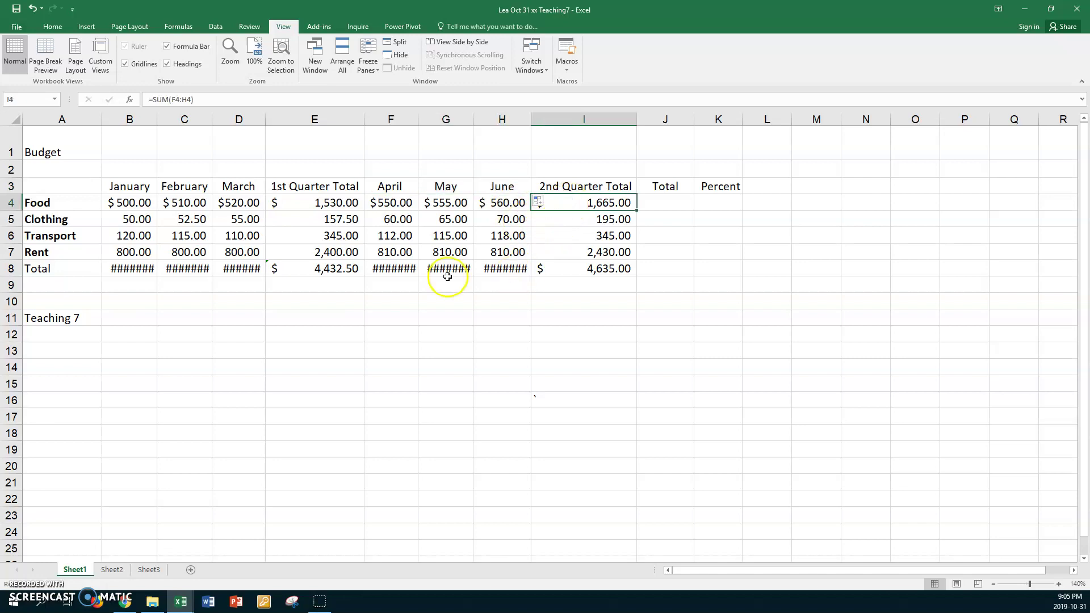
{"action": "left_click", "coordinate": [112, 121]}
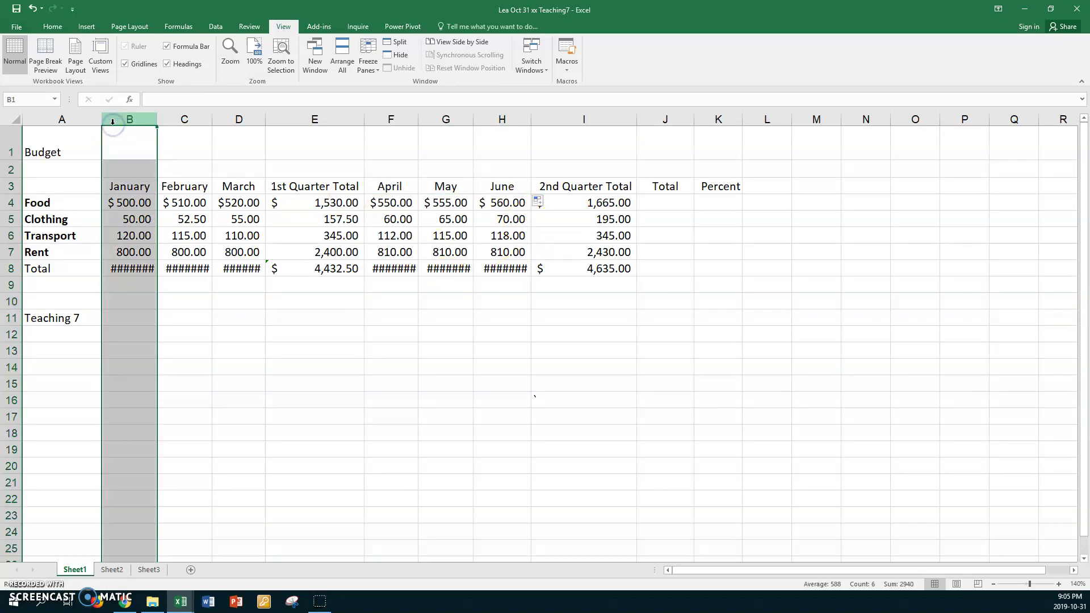
{"action": "left_click", "coordinate": [496, 120], "text": "shift"}
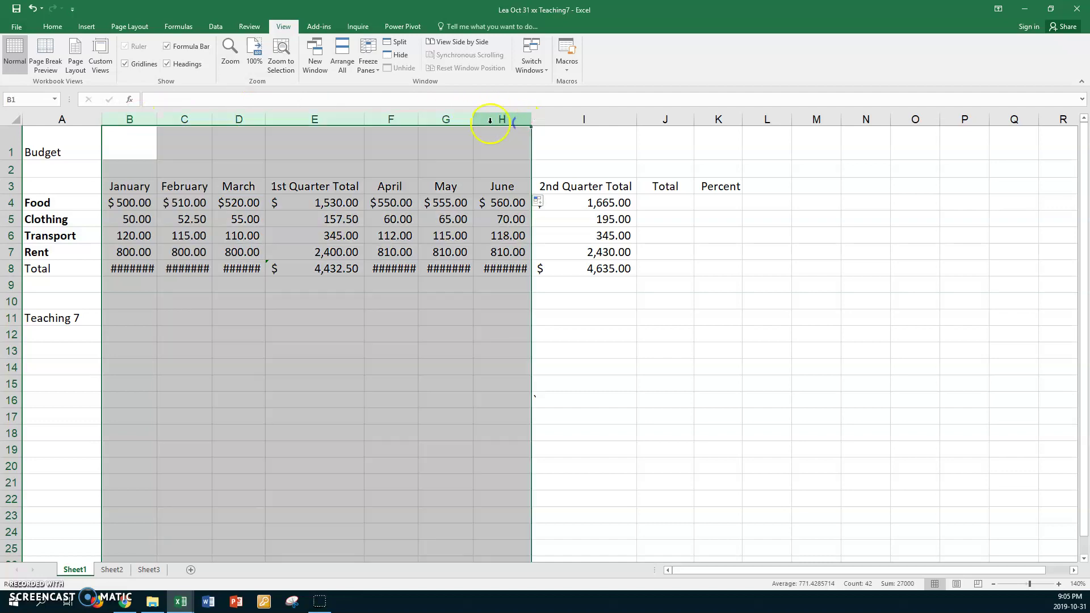
{"action": "double_click", "coordinate": [473, 119]}
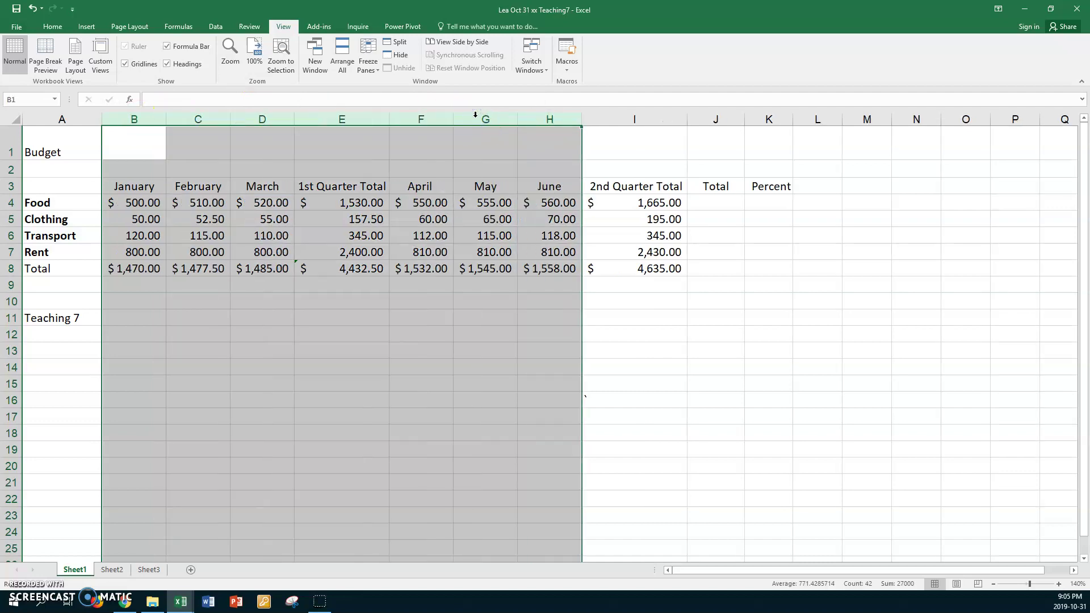
Add the two quarter totals for Food in J4 with =SUM(E4,I4) and fill the formula down to J8.
{"action": "left_click", "coordinate": [714, 202]}
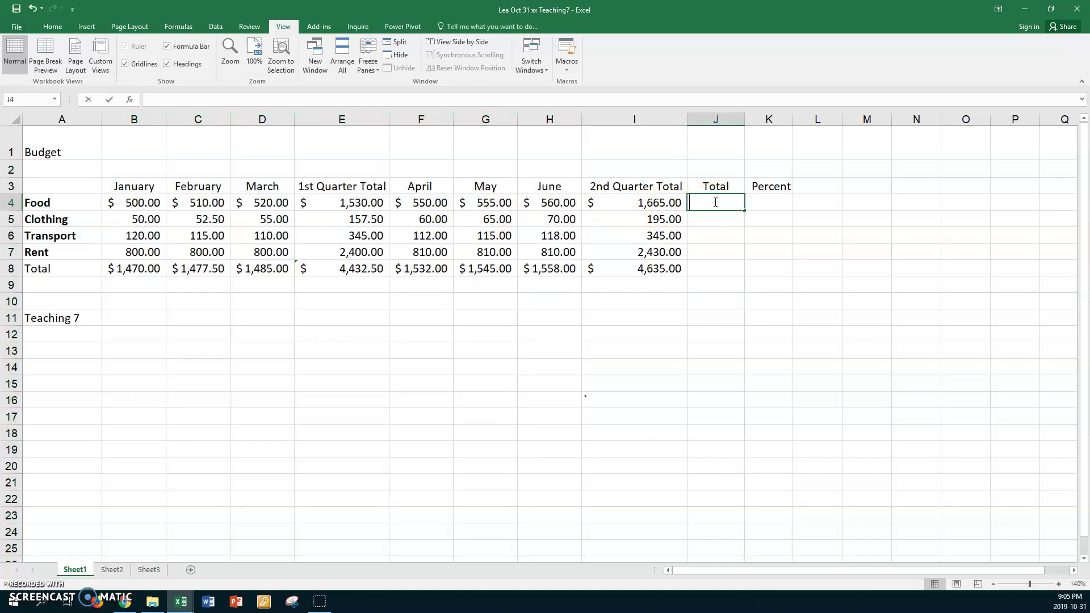
{"action": "type", "text": "=sum"}
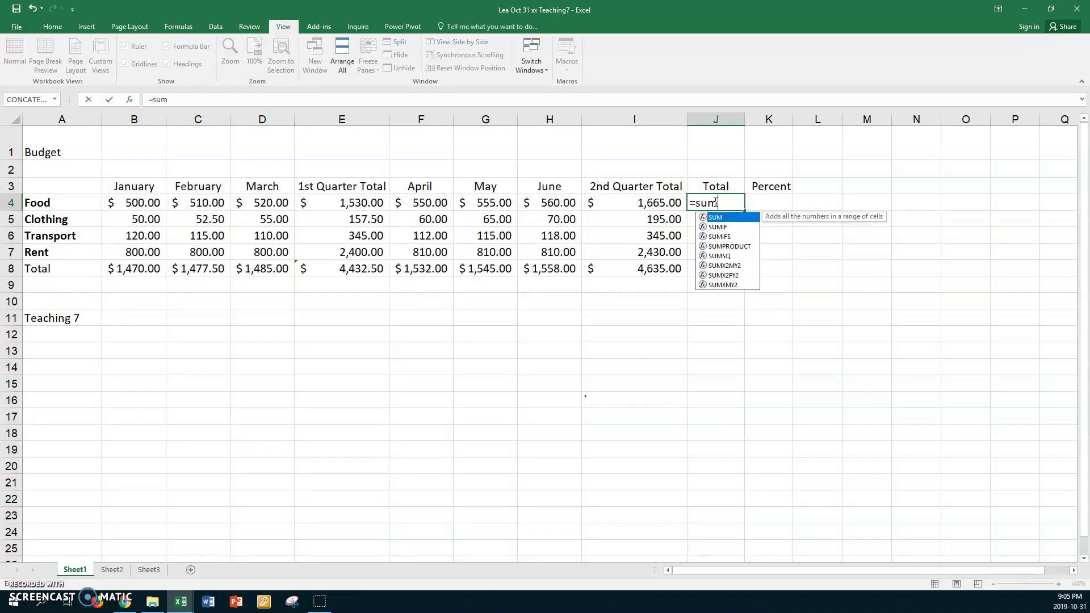
{"action": "type", "text": "("}
{"action": "left_click", "coordinate": [335, 203]}
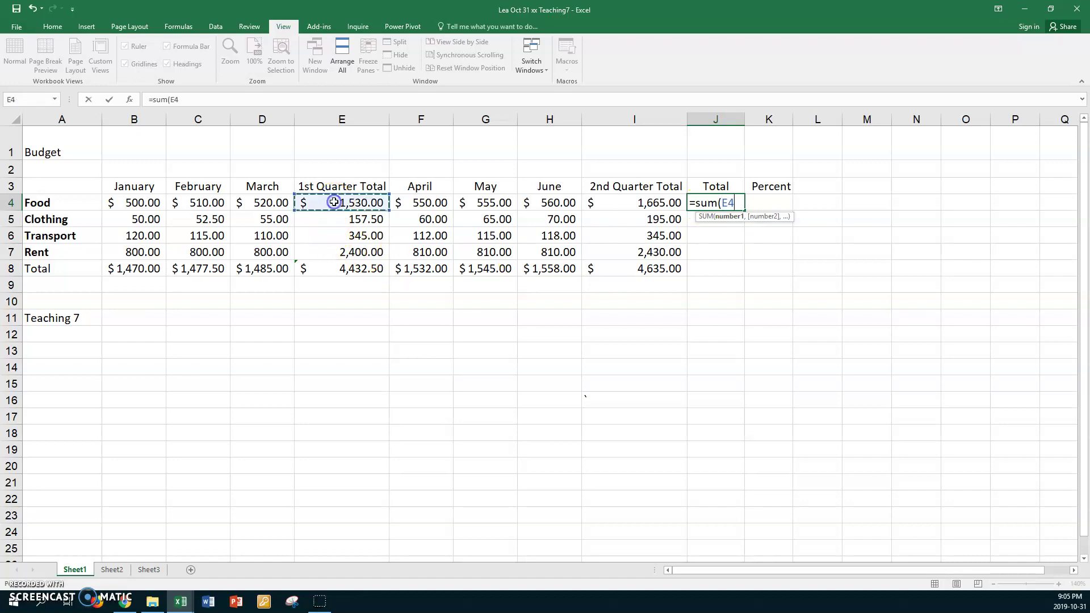
{"action": "type", "text": ","}
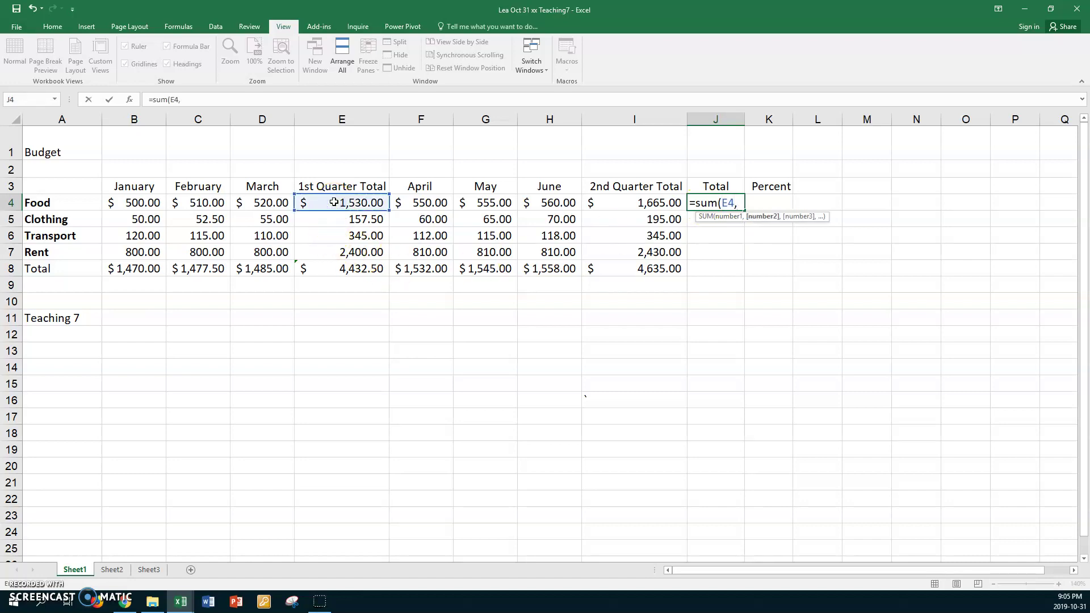
{"action": "left_click", "coordinate": [608, 202]}
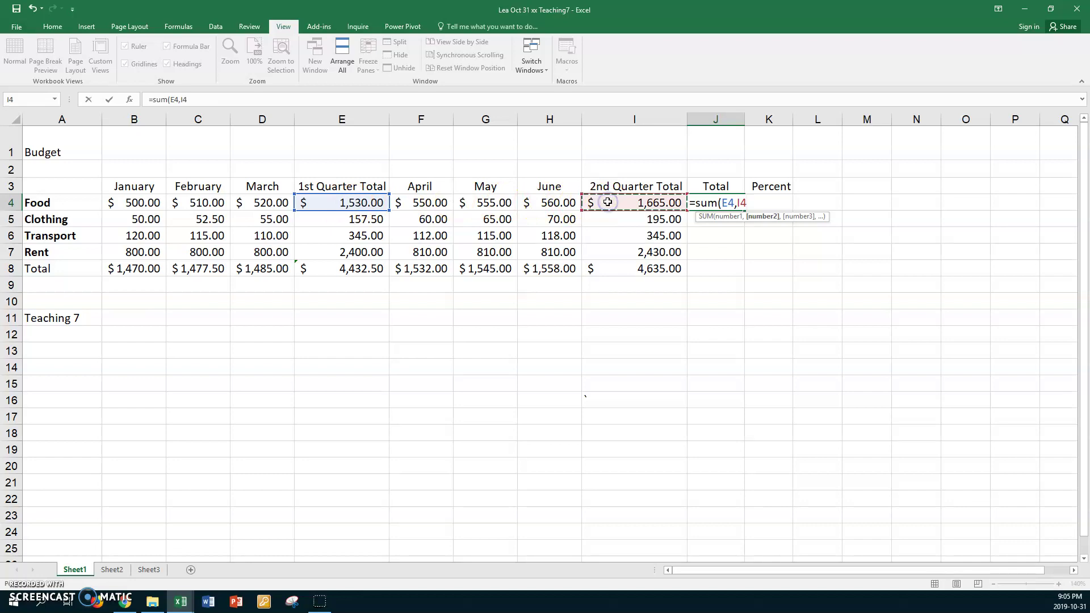
{"action": "key", "text": "Return"}
{"action": "left_click", "coordinate": [710, 203]}
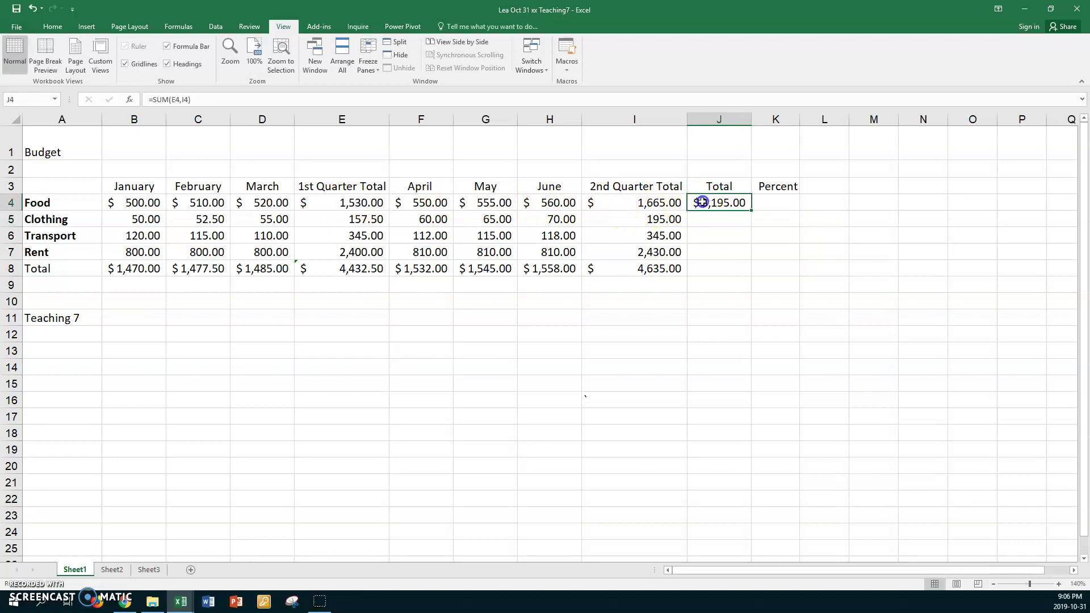
{"action": "left_click_drag", "start_coordinate": [751, 212], "coordinate": [757, 271]}
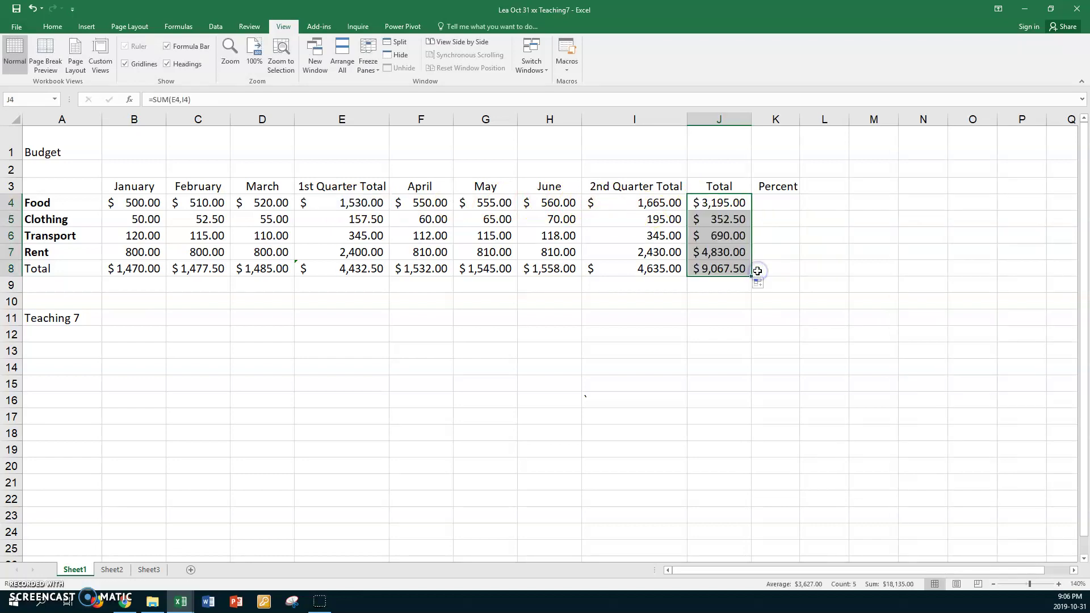
Calculate Food's share of the overall total in K4 with =J4/$J$8 and fill the formula down to K8.
{"action": "left_click", "coordinate": [785, 205]}
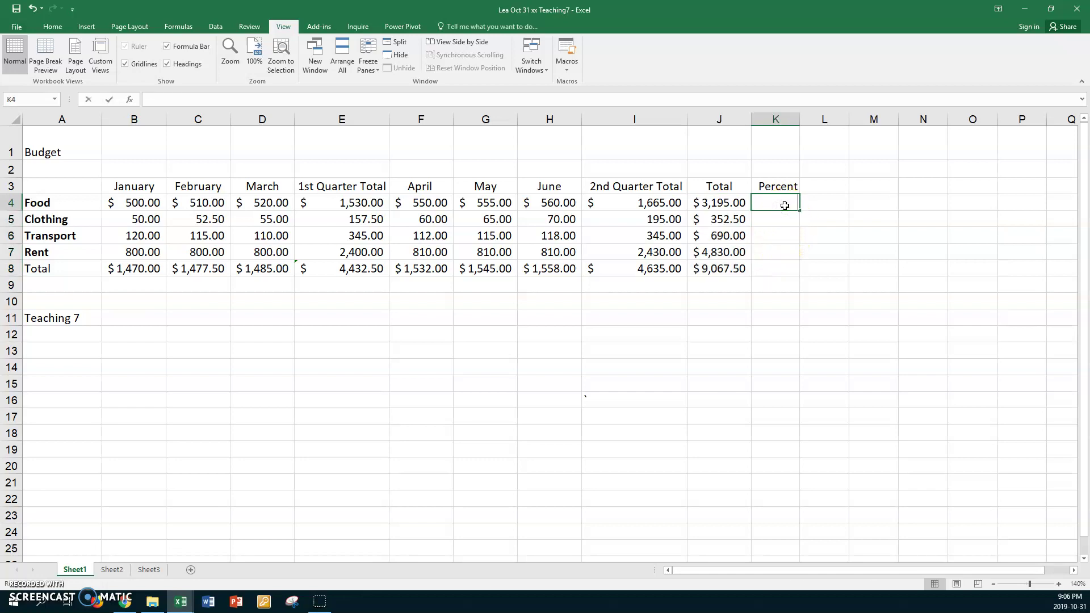
{"action": "type", "text": "="}
{"action": "left_click", "coordinate": [739, 205]}
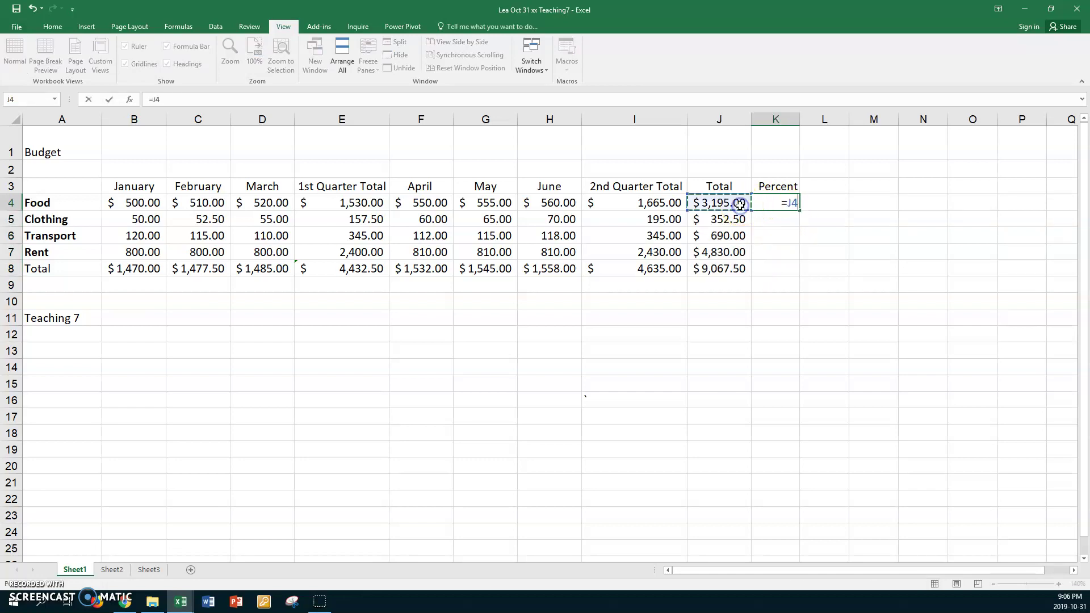
{"action": "type", "text": "/"}
{"action": "left_click", "coordinate": [733, 267]}
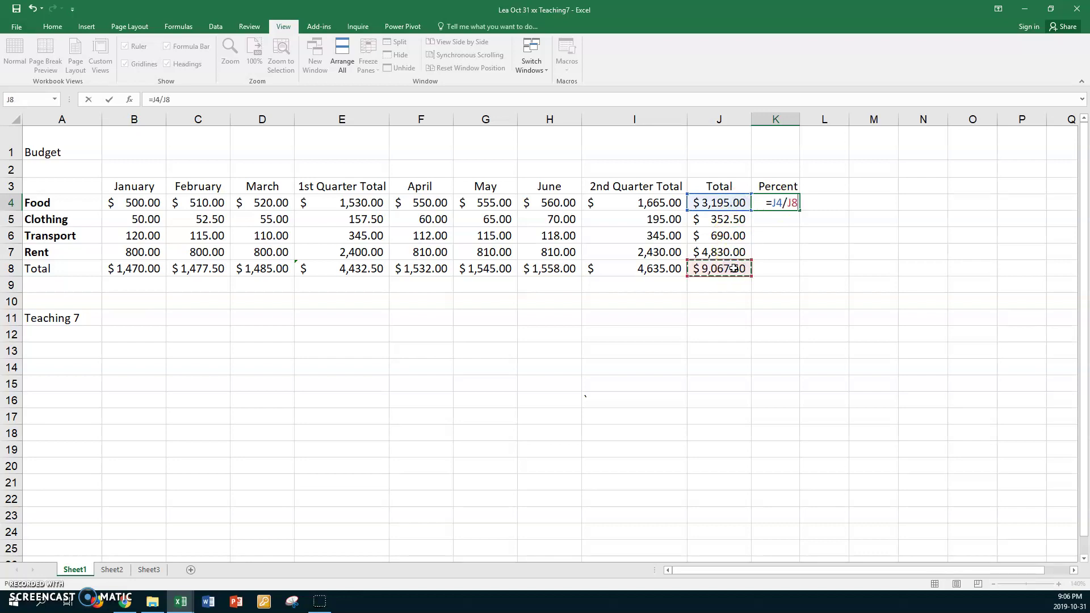
{"action": "key", "text": "F4"}
{"action": "key", "text": "Return"}
{"action": "left_click", "coordinate": [778, 202]}
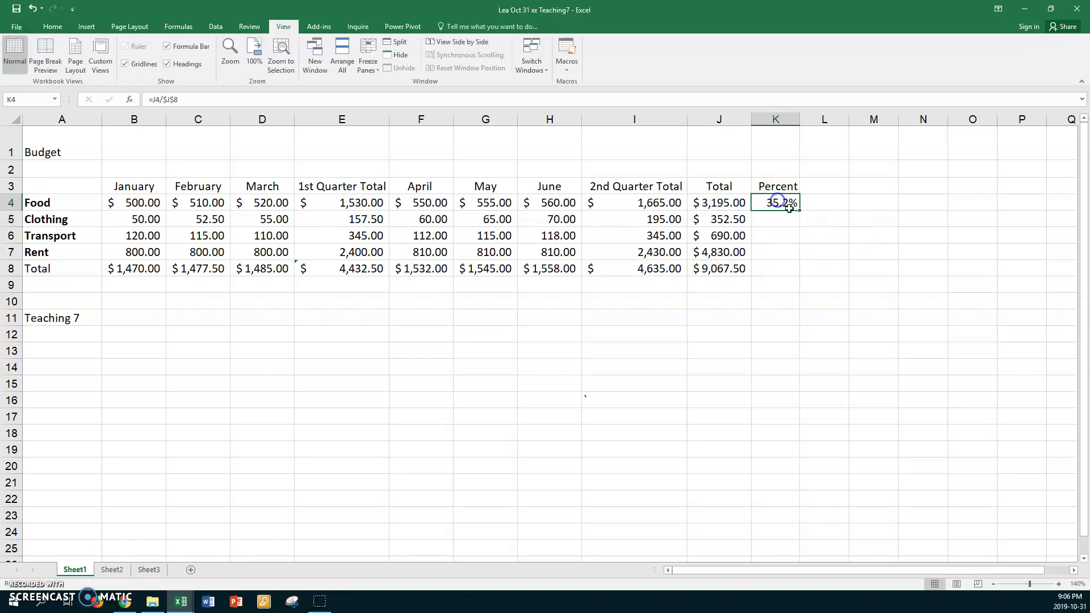
{"action": "left_click_drag", "start_coordinate": [798, 211], "coordinate": [793, 271]}
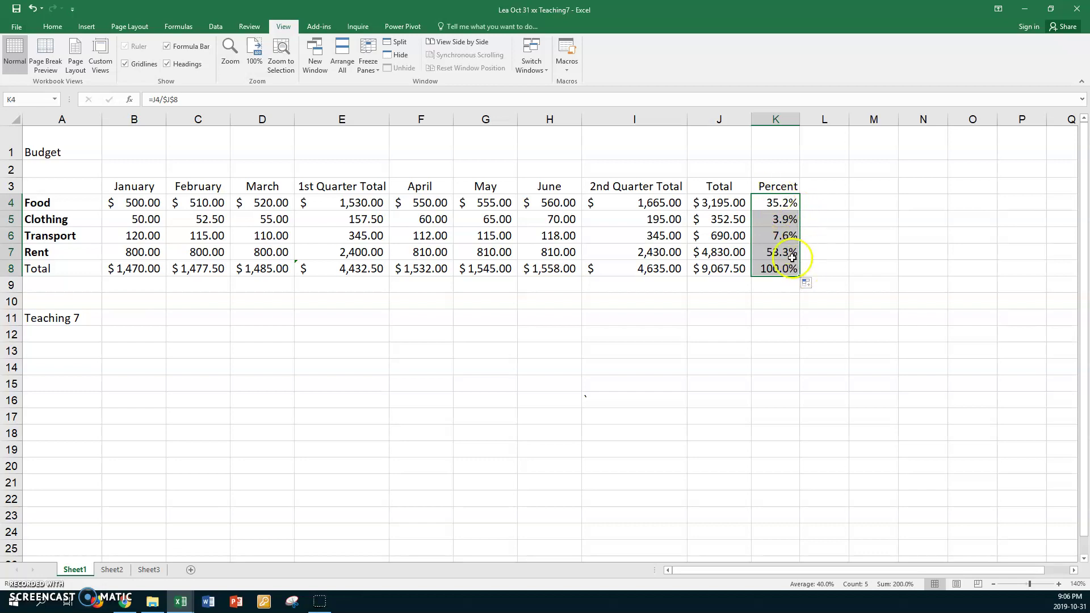
Copy the number format of I5 onto the Clothing, Transport and Rent totals in J5:J7.
{"action": "left_click", "coordinate": [623, 219]}
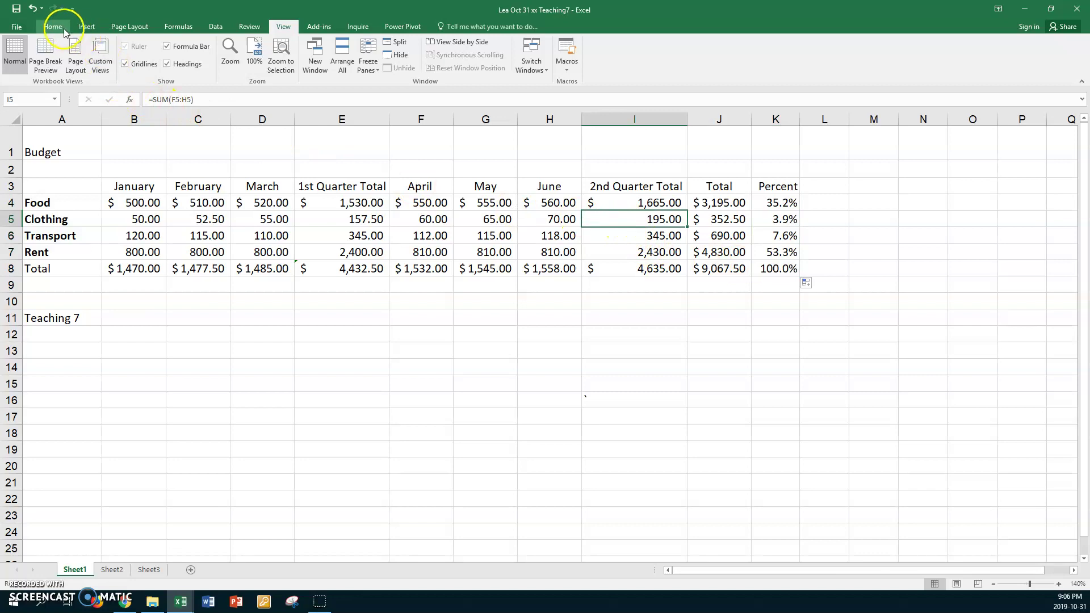
{"action": "left_click", "coordinate": [52, 26]}
{"action": "left_click", "coordinate": [50, 69]}
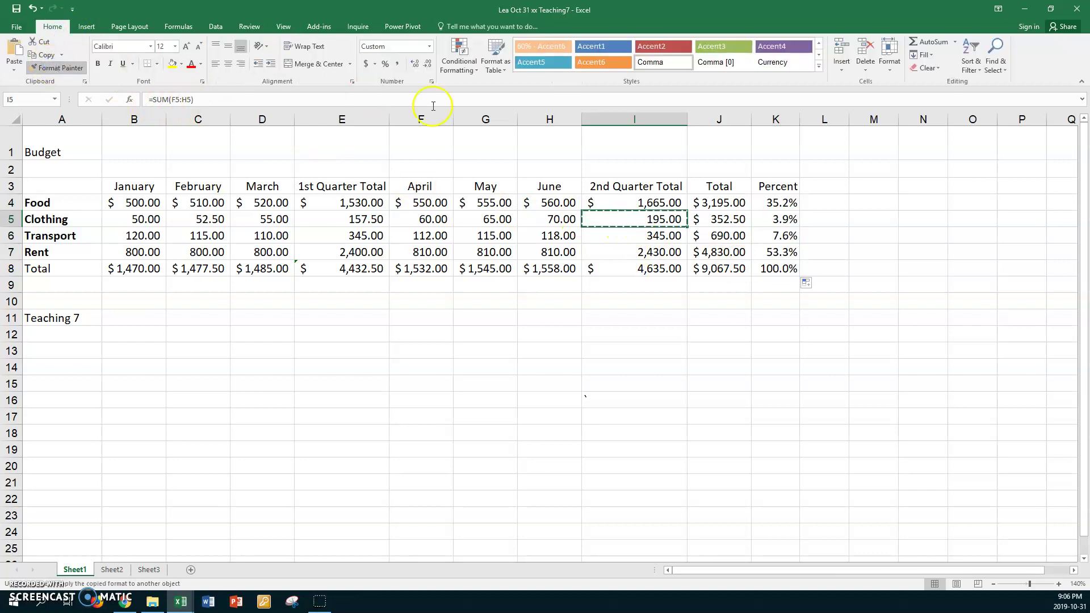
{"action": "left_click", "coordinate": [732, 224]}
{"action": "left_click_drag", "start_coordinate": [732, 223], "coordinate": [722, 251]}
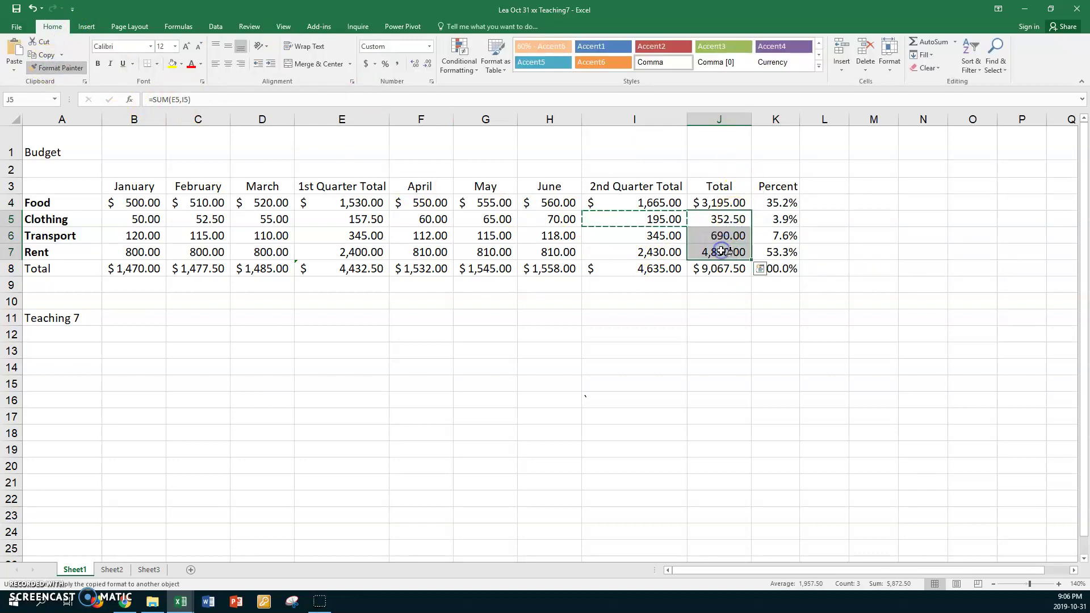
{"action": "left_click", "coordinate": [57, 68]}
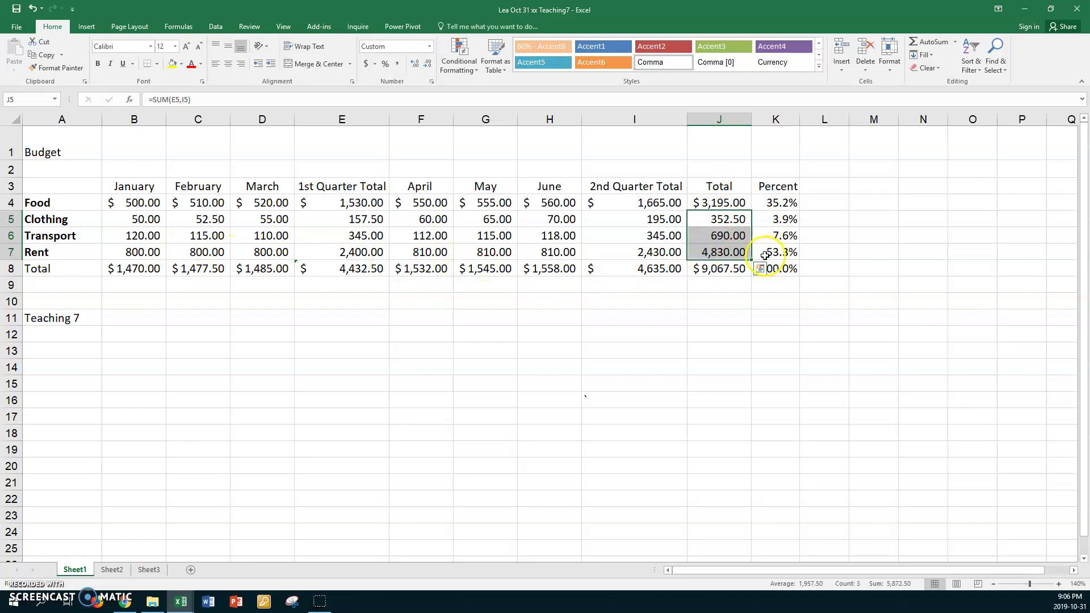
Add the column heading "Average" in cell L3, beside the Percent heading.
{"action": "left_click", "coordinate": [842, 186]}
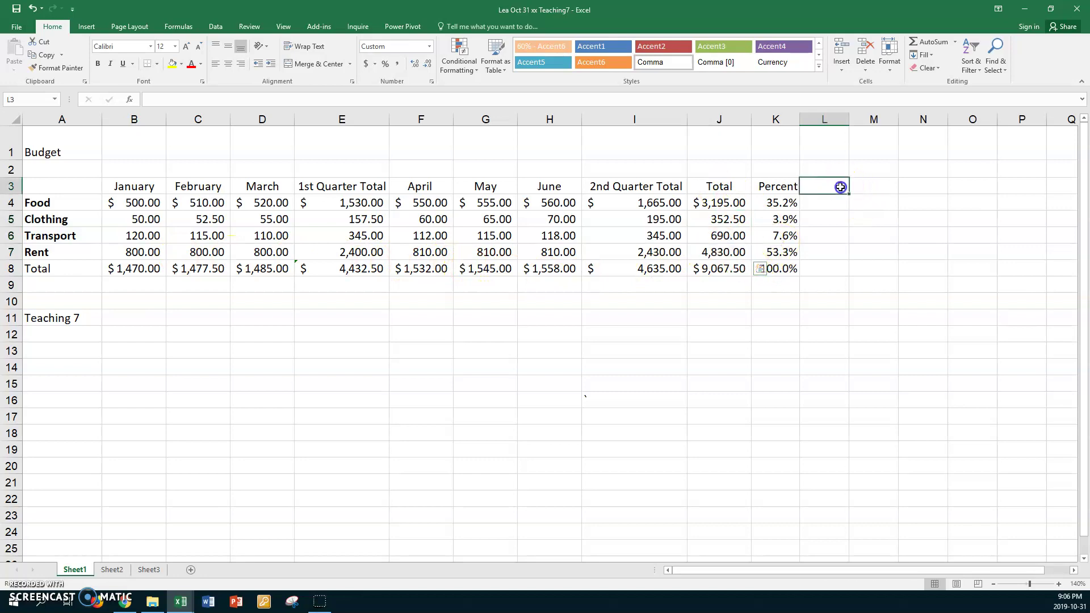
{"action": "type", "text": "Average"}
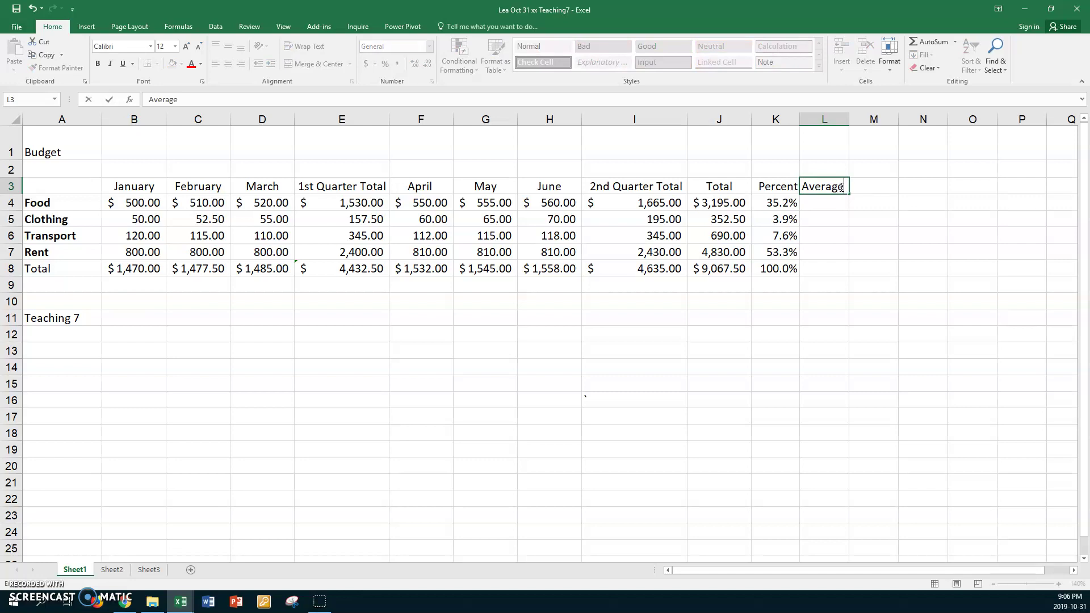
{"action": "key", "text": "Return"}
Calculate Food's monthly average in L4 with =AVERAGE(B4:D4,F4:H4), leaving out the quarter total columns.
{"action": "left_click", "coordinate": [813, 203]}
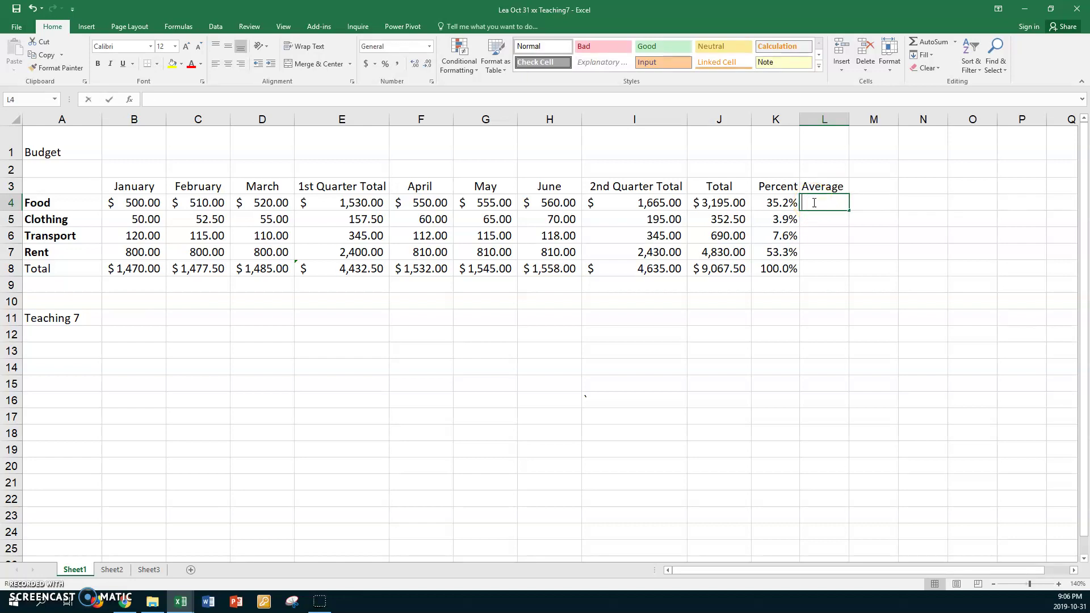
{"action": "type", "text": "=average"}
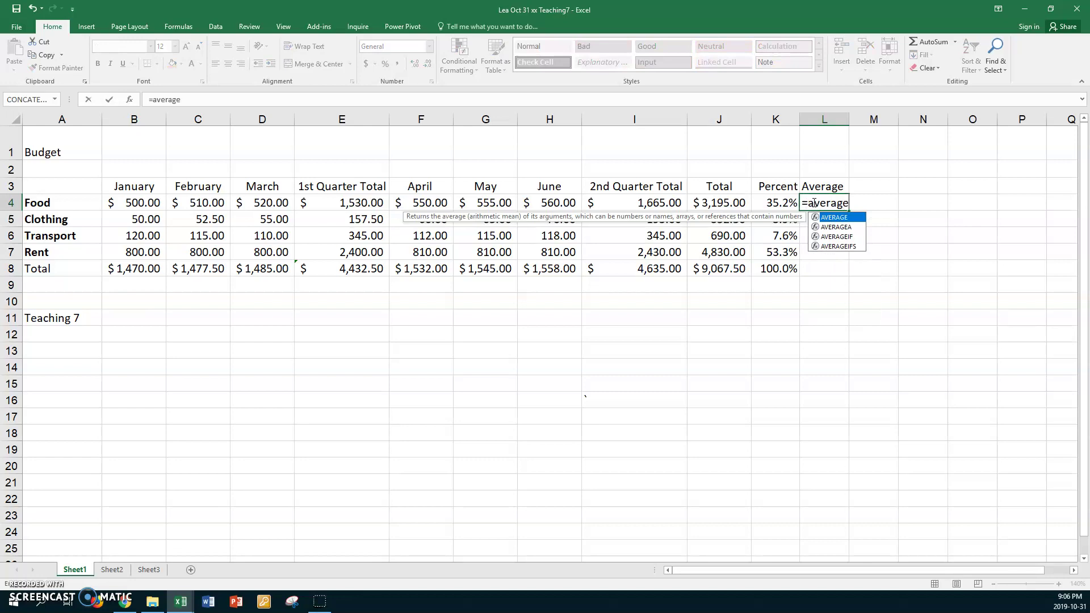
{"action": "type", "text": "("}
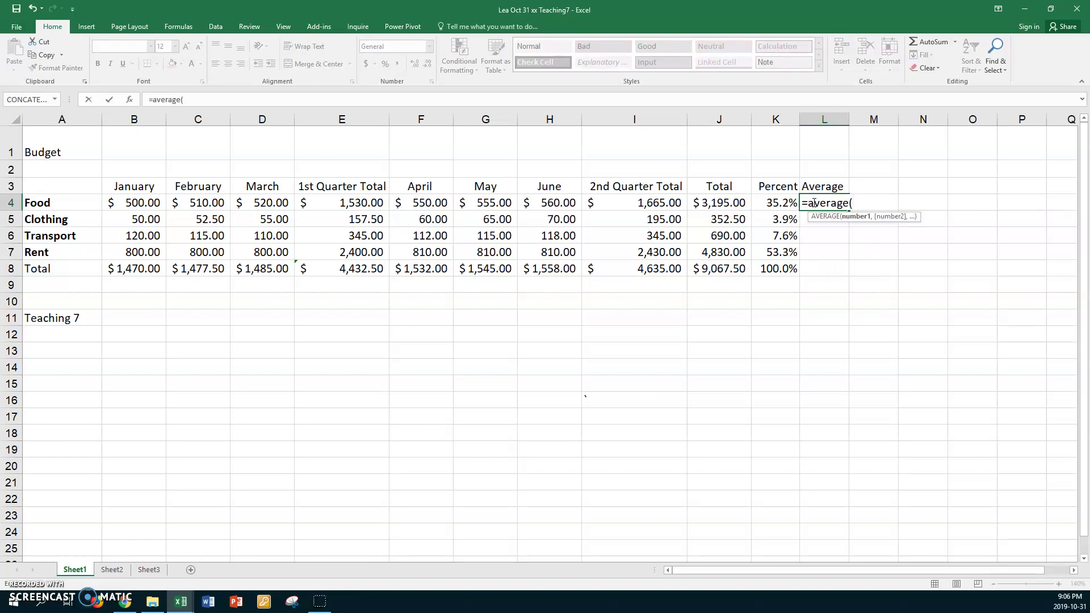
{"action": "left_click", "coordinate": [134, 203]}
{"action": "left_click_drag", "start_coordinate": [135, 203], "coordinate": [241, 202]}
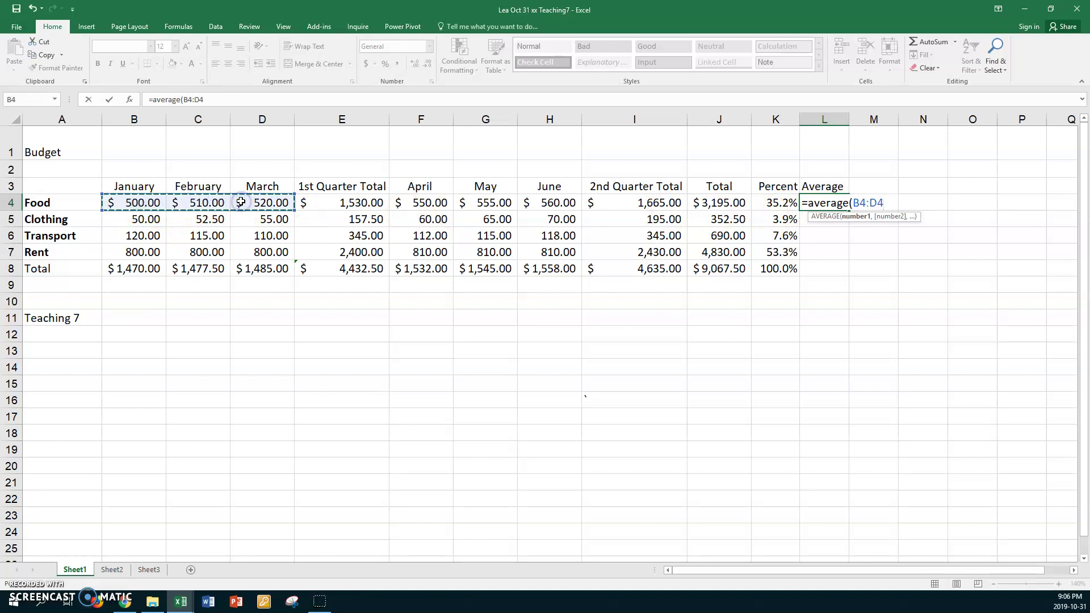
{"action": "type", "text": ","}
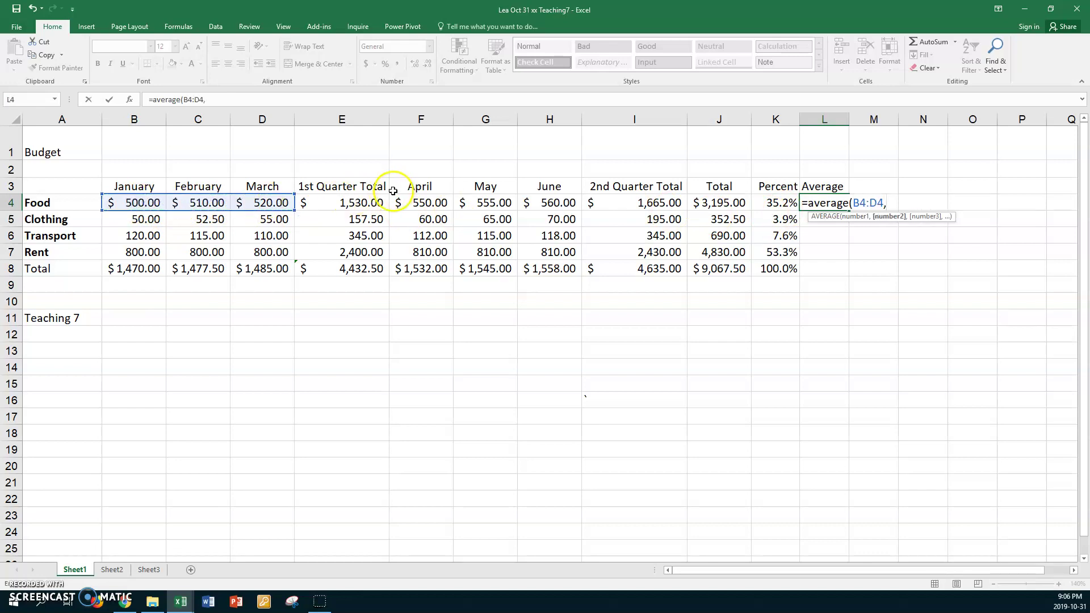
{"action": "left_click_drag", "start_coordinate": [413, 200], "coordinate": [539, 205]}
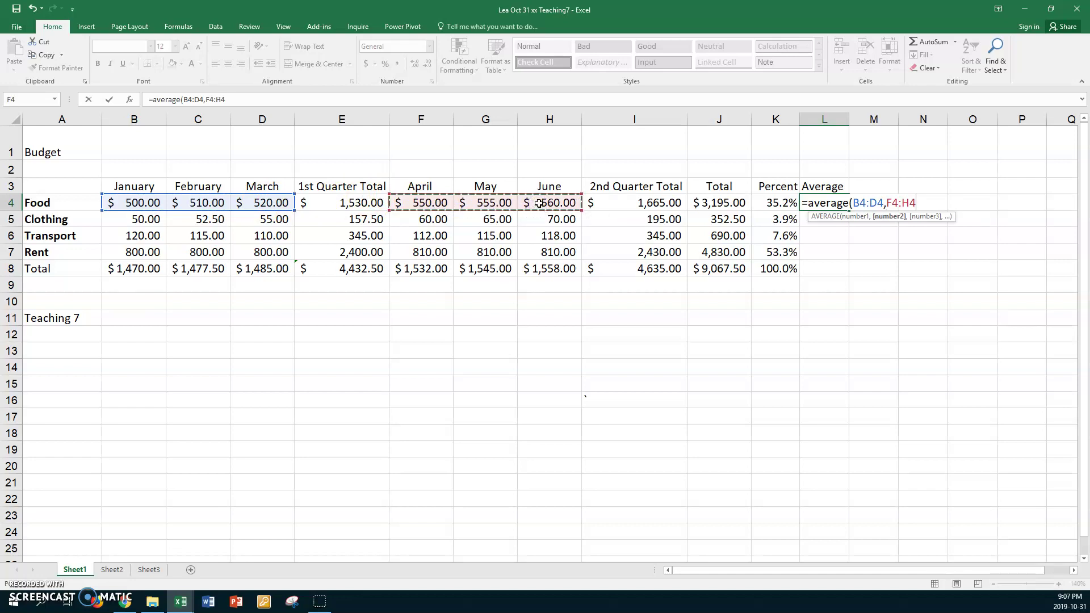
{"action": "key", "text": "Return"}
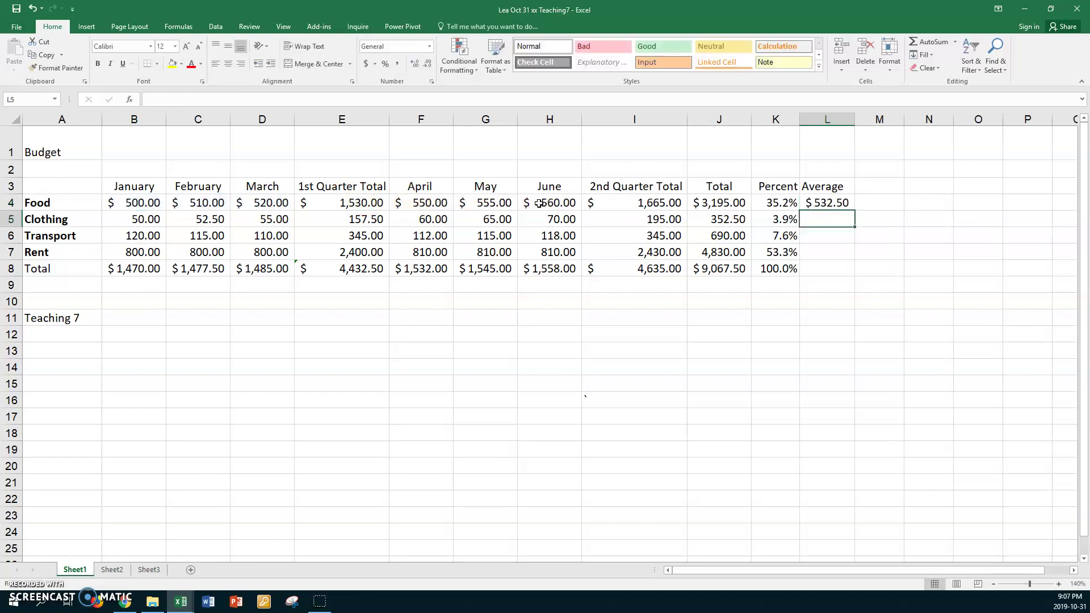
Fill the average formula from L4 down to L8 and fit column L's width to its contents.
{"action": "left_click", "coordinate": [832, 202]}
{"action": "left_click_drag", "start_coordinate": [854, 211], "coordinate": [854, 270]}
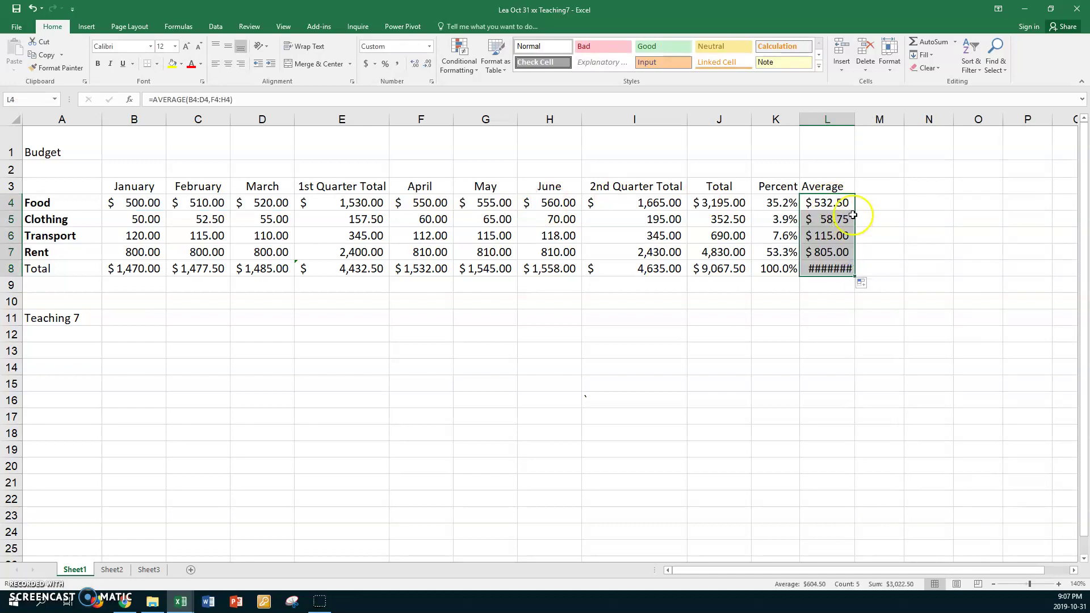
{"action": "double_click", "coordinate": [853, 123]}
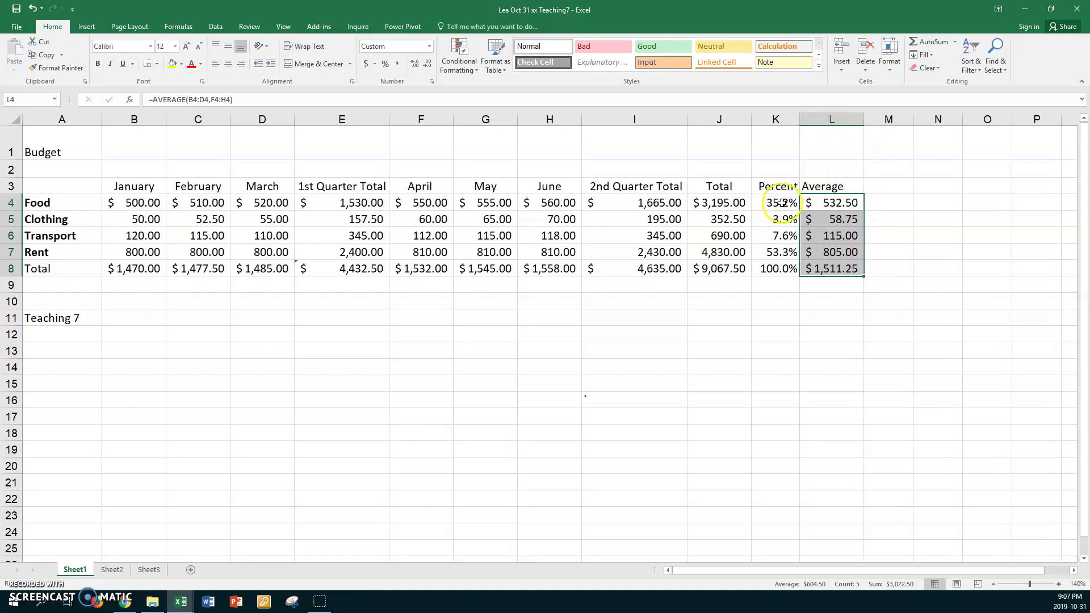
Copy the number format of J5 onto the Clothing, Transport and Rent averages in L5:L7.
{"action": "left_click", "coordinate": [721, 219]}
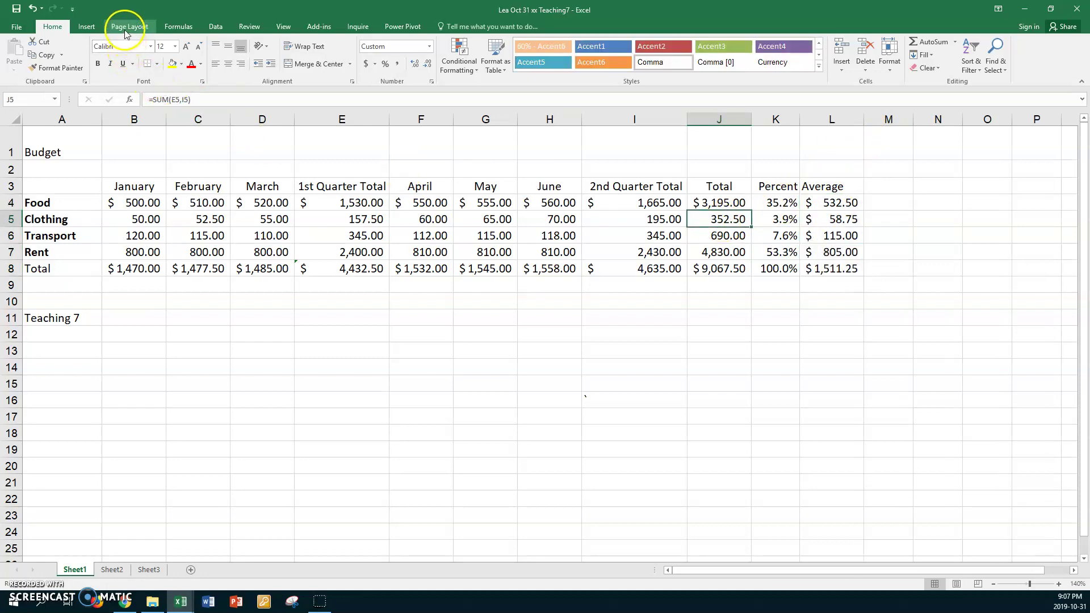
{"action": "left_click", "coordinate": [75, 69]}
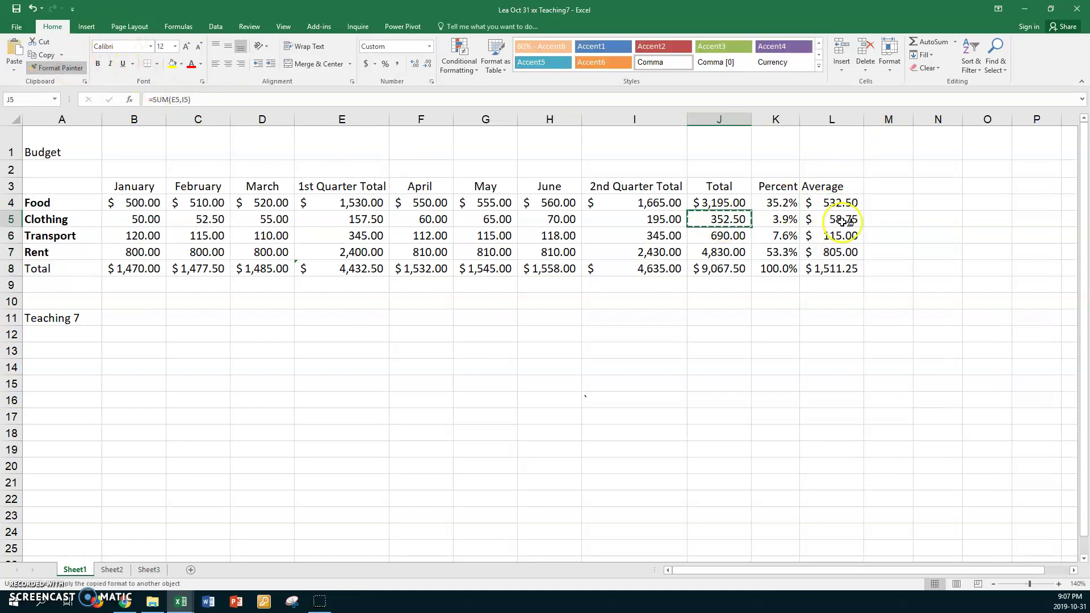
{"action": "left_click_drag", "start_coordinate": [836, 222], "coordinate": [832, 253]}
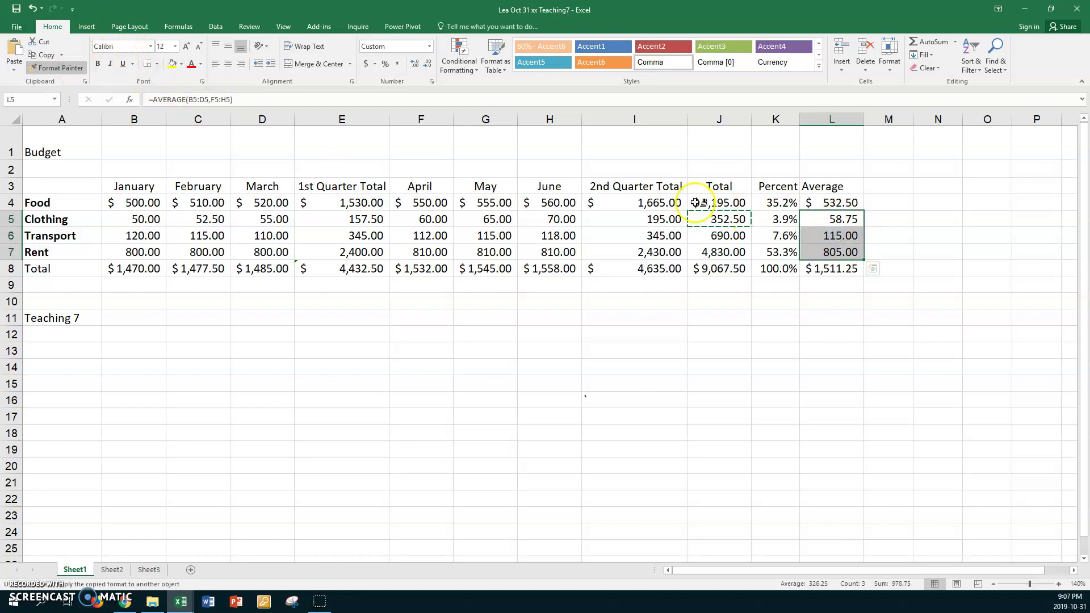
{"action": "left_click", "coordinate": [72, 69]}
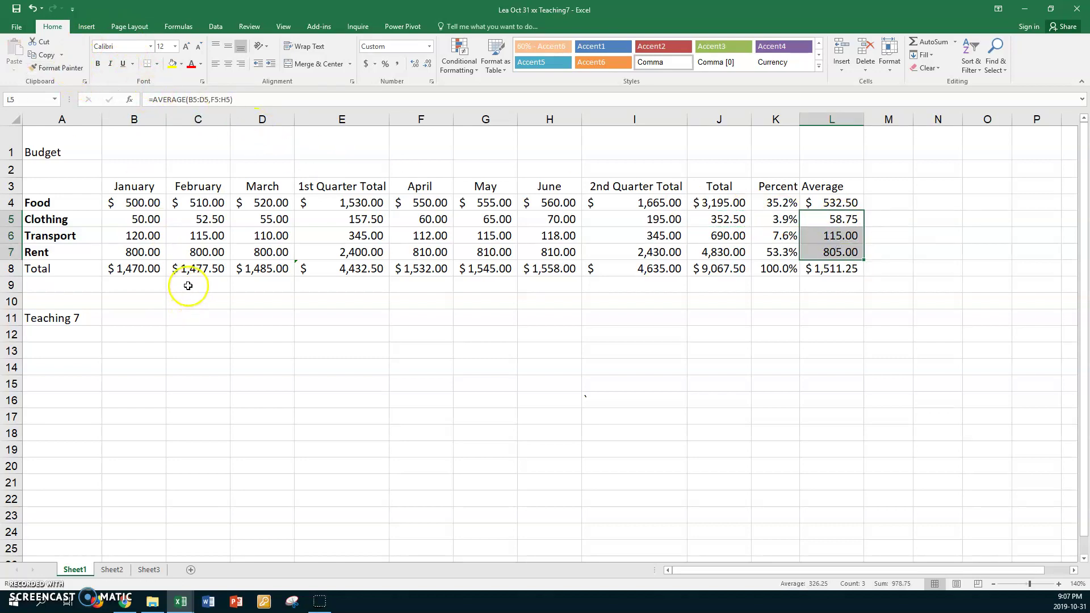
{"action": "left_click", "coordinate": [188, 285]}
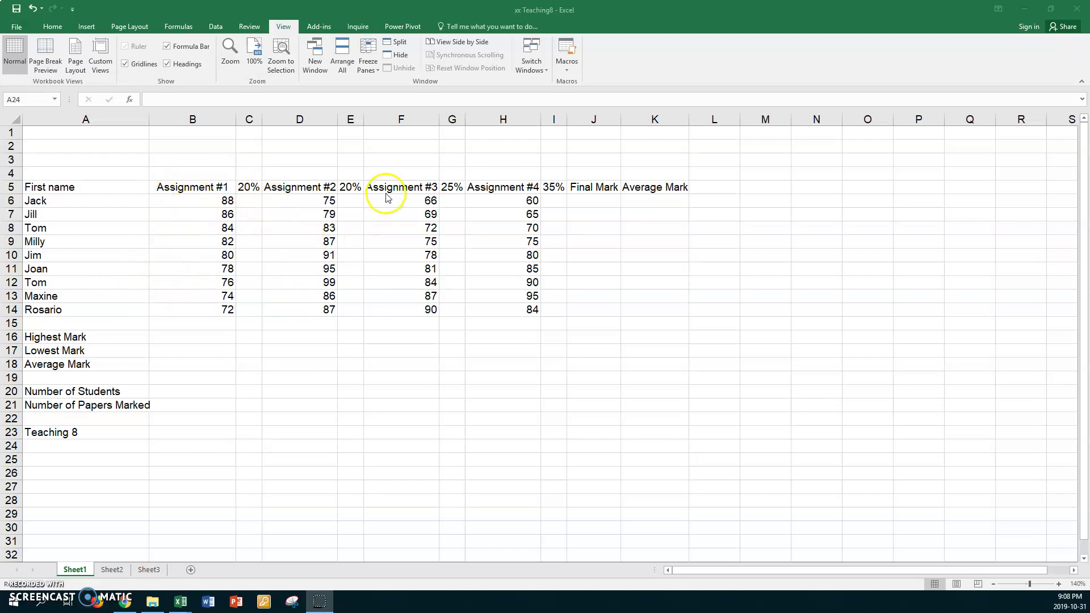
In the xx Teaching8 workbook, calculate the weighted Assignment #1 mark in C6 with =B6*$C$5 and fill the formula down to C14.
{"action": "left_click", "coordinate": [250, 200]}
{"action": "left_click", "coordinate": [249, 200]}
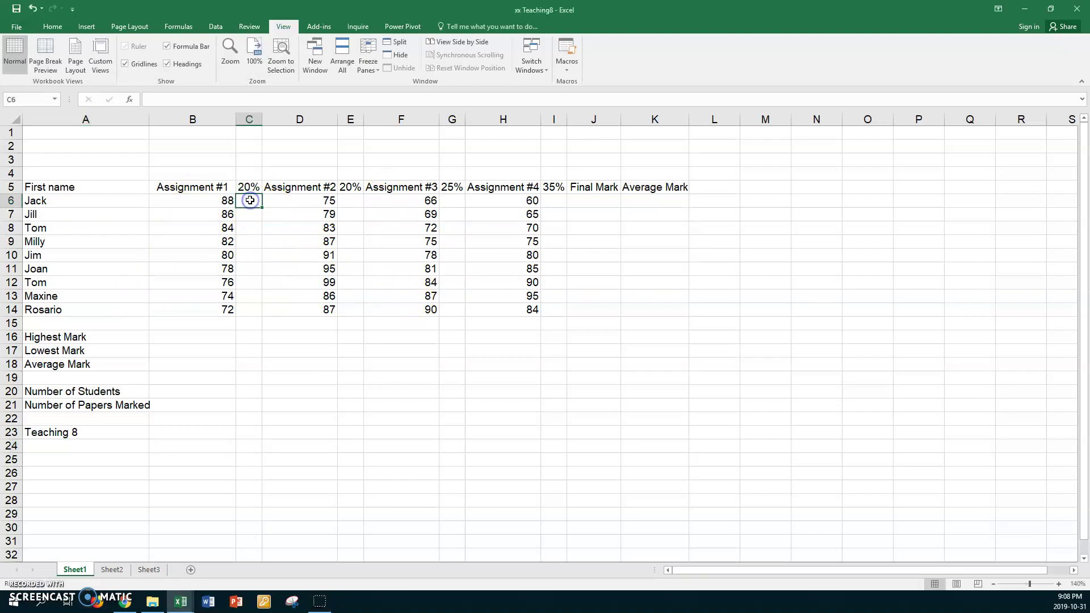
{"action": "type", "text": "="}
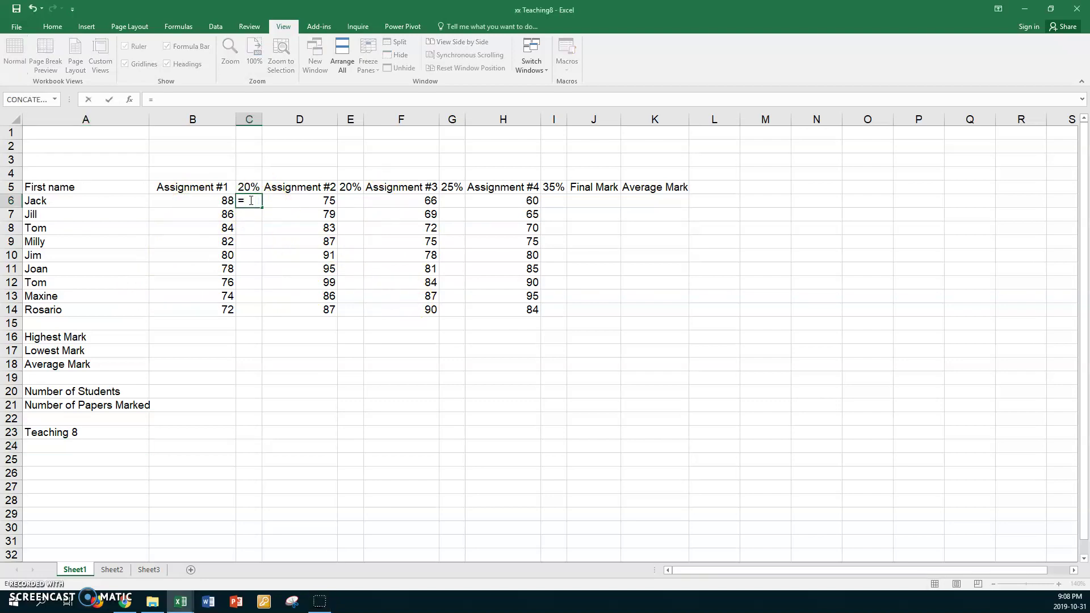
{"action": "left_click", "coordinate": [181, 200]}
{"action": "type", "text": "*"}
{"action": "left_click", "coordinate": [245, 187]}
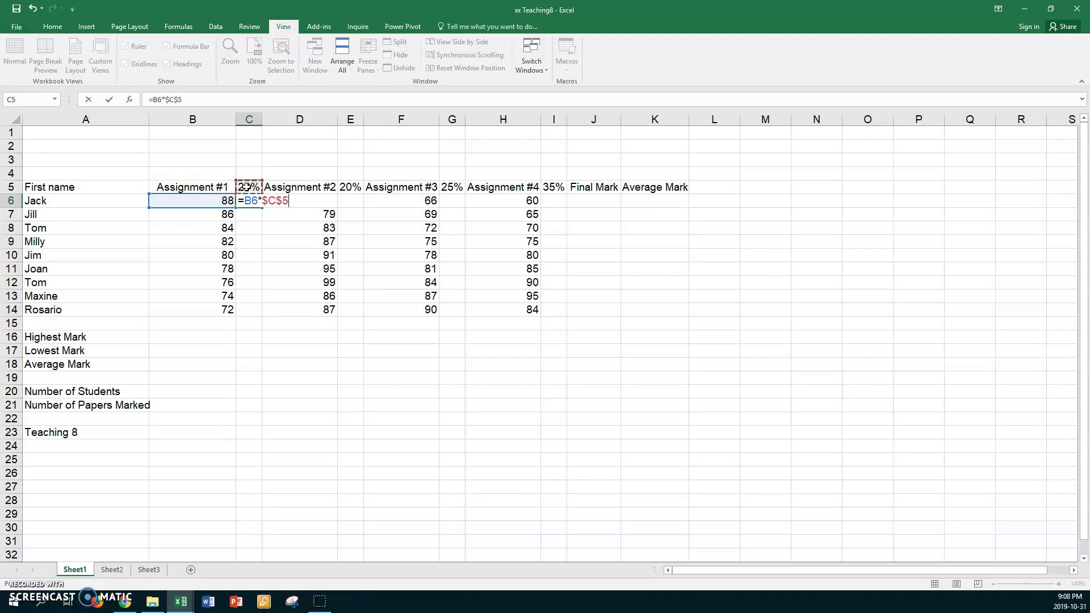
{"action": "key", "text": "Return"}
{"action": "left_click", "coordinate": [245, 199]}
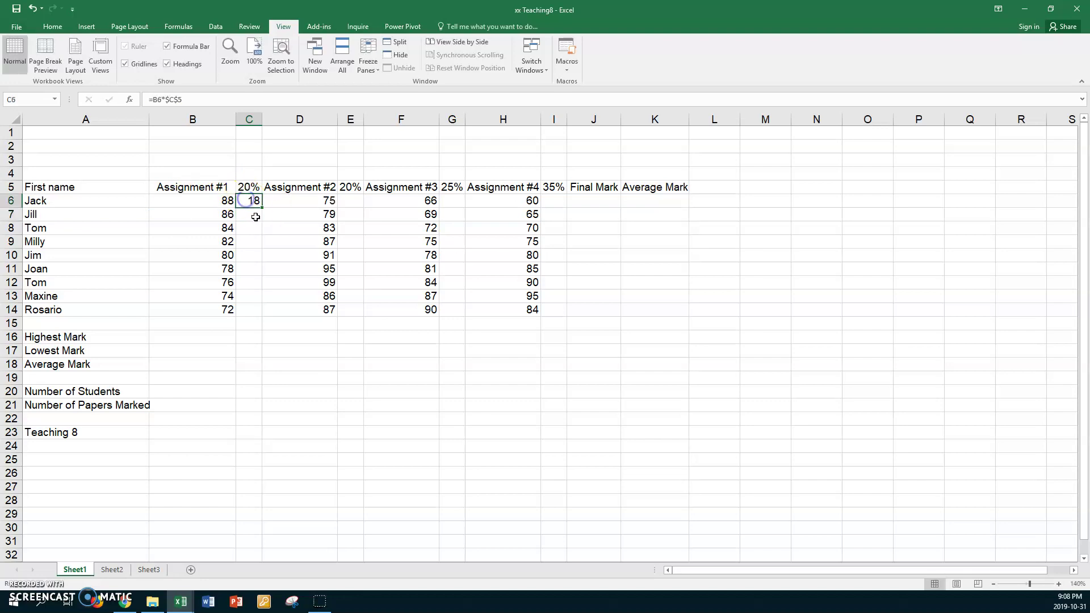
{"action": "left_click_drag", "start_coordinate": [261, 207], "coordinate": [256, 314]}
Calculate the weighted Assignment #2 mark in E6 with =D6*$E$5 and fill the formula down to E14.
{"action": "left_click", "coordinate": [354, 200]}
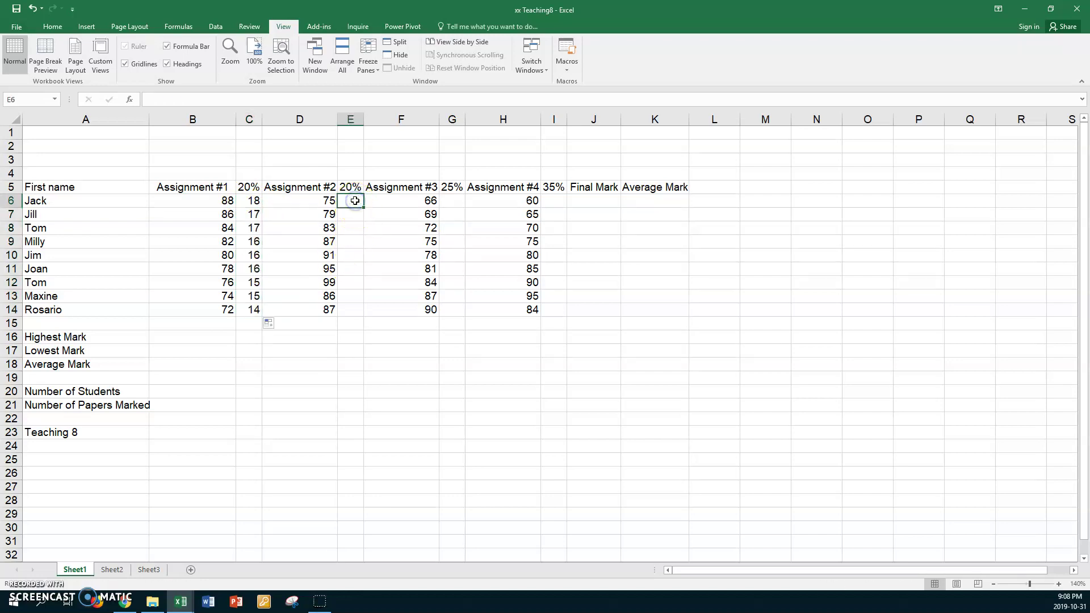
{"action": "type", "text": "="}
{"action": "left_click", "coordinate": [318, 203]}
{"action": "type", "text": "*"}
{"action": "left_click", "coordinate": [355, 187]}
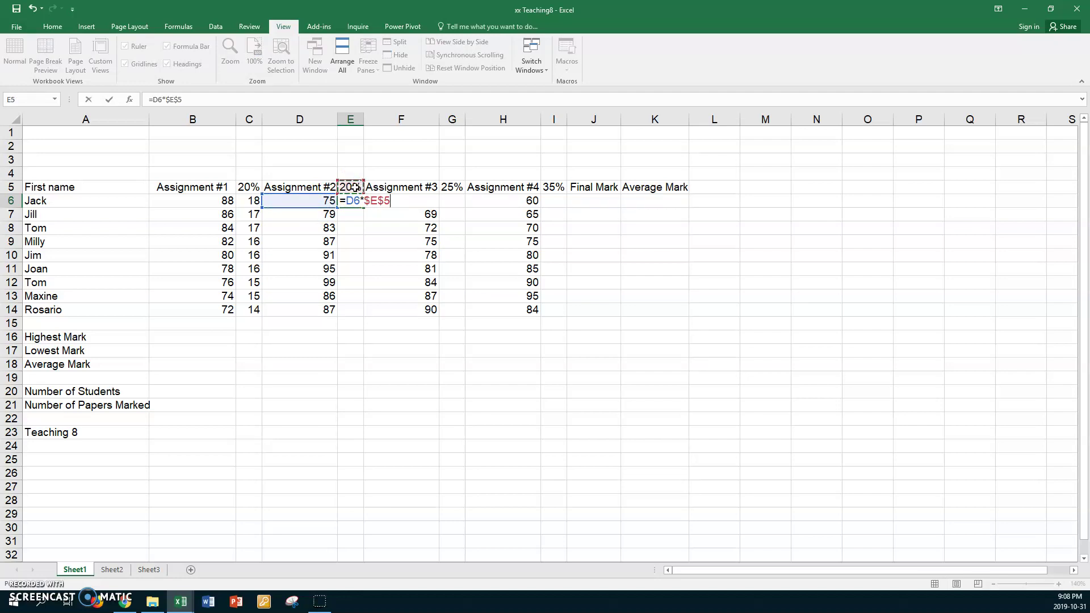
{"action": "key", "text": "Return"}
{"action": "left_click", "coordinate": [346, 197]}
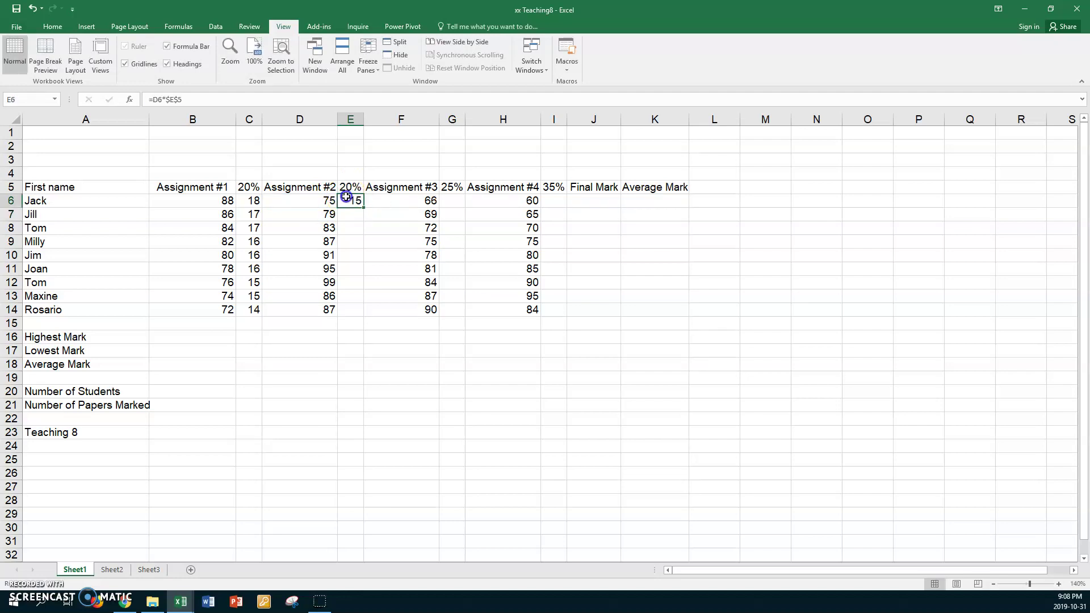
{"action": "left_click_drag", "start_coordinate": [364, 209], "coordinate": [355, 311]}
Calculate the weighted Assignment #3 mark in G6 with =F6*$G$5 and fill the formula down to G14.
{"action": "left_click", "coordinate": [458, 202]}
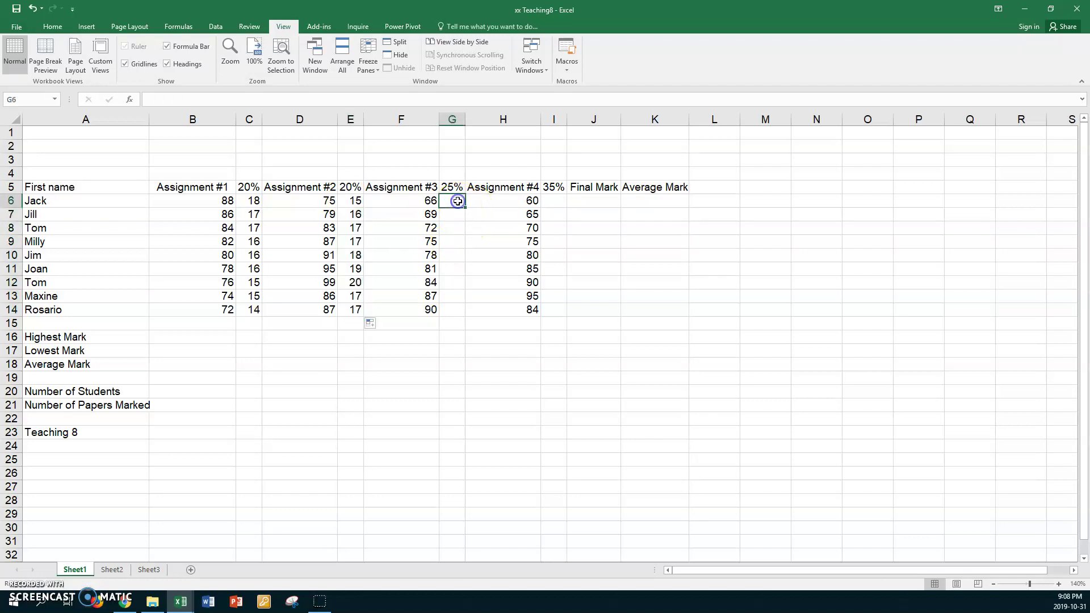
{"action": "type", "text": "="}
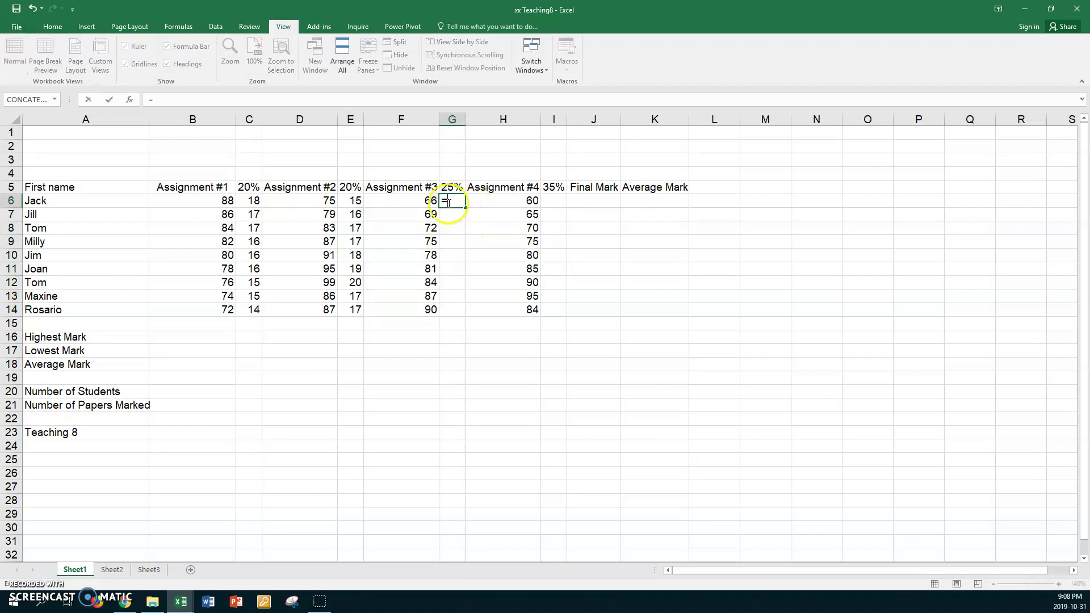
{"action": "left_click", "coordinate": [422, 202]}
{"action": "type", "text": "*"}
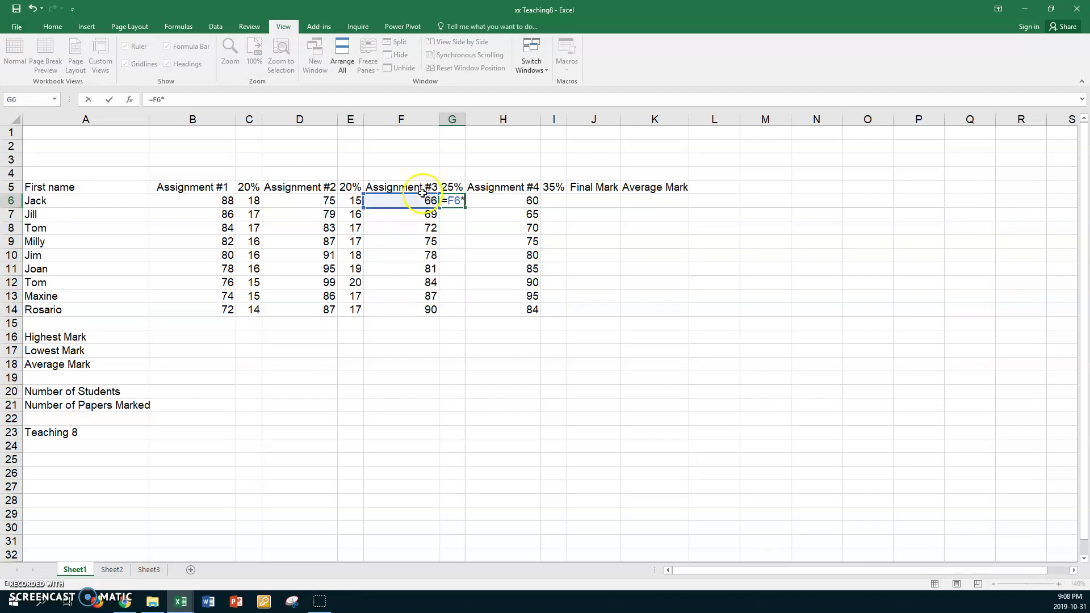
{"action": "left_click", "coordinate": [448, 189]}
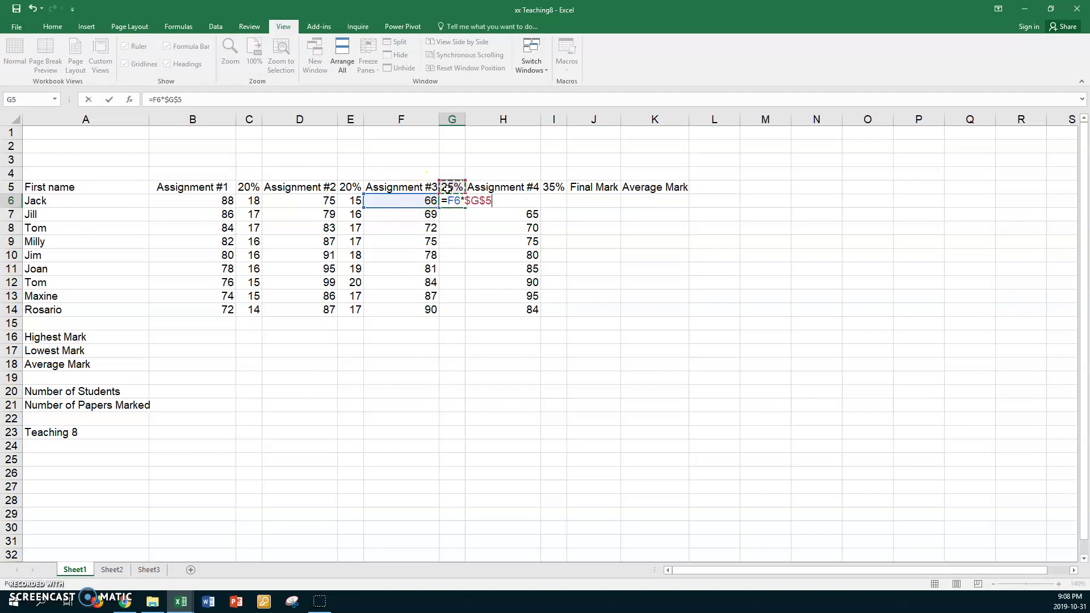
{"action": "key", "text": "Return"}
{"action": "left_click", "coordinate": [455, 203]}
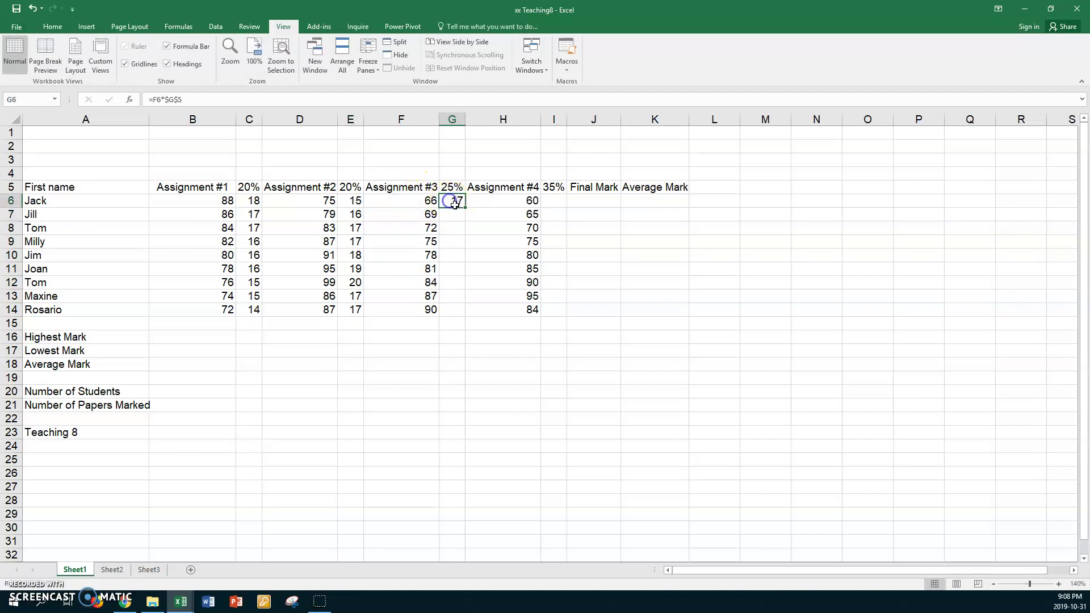
{"action": "left_click_drag", "start_coordinate": [465, 210], "coordinate": [460, 311]}
Calculate the weighted Assignment #4 mark in I6 with =H6*$I$5 and fill the formula down to I14.
{"action": "left_click", "coordinate": [557, 203]}
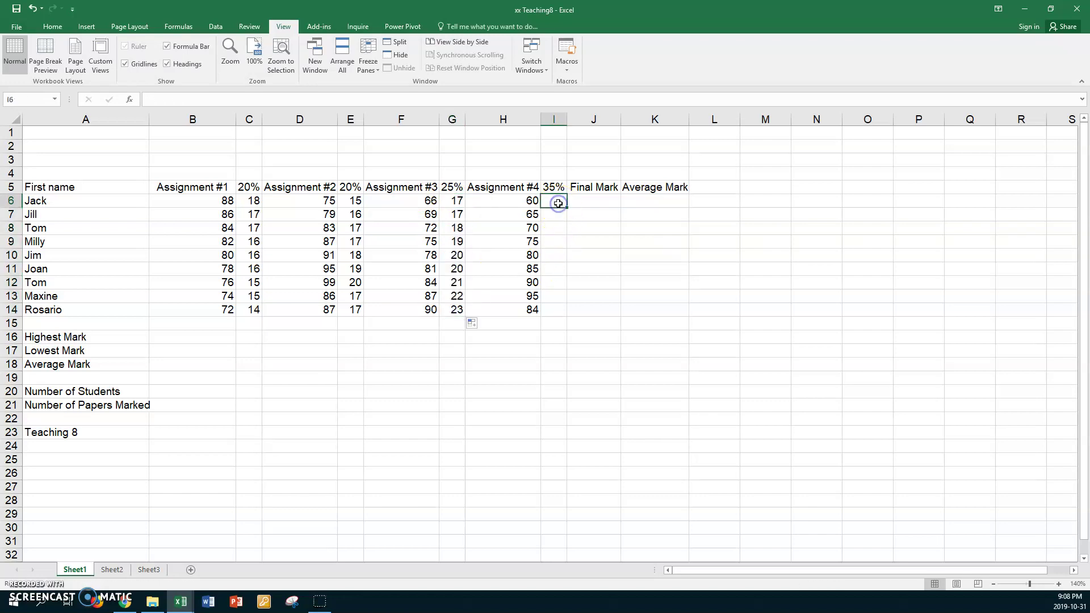
{"action": "type", "text": "="}
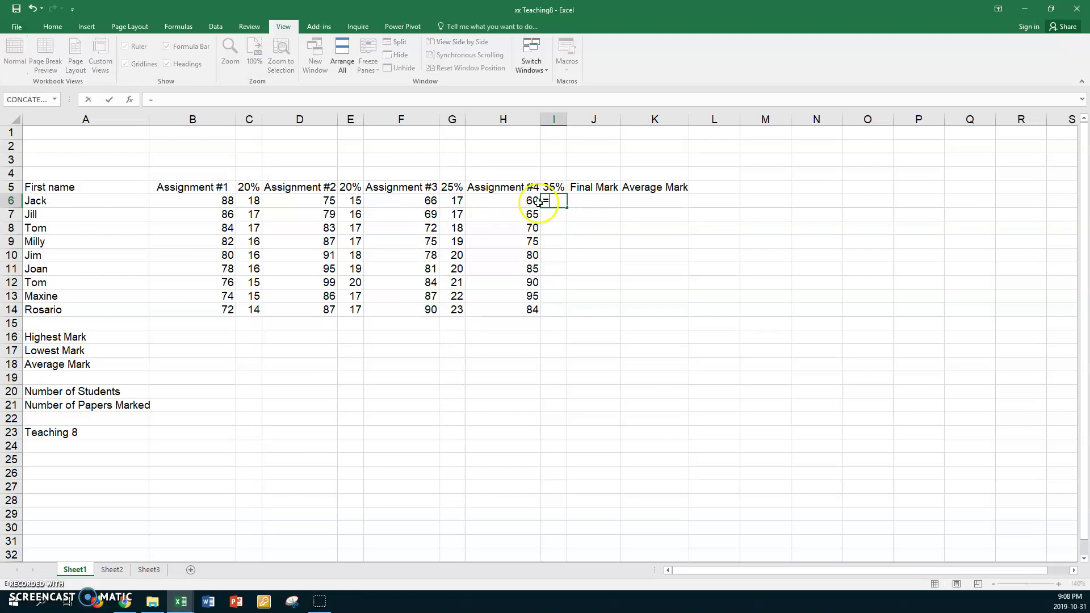
{"action": "left_click", "coordinate": [527, 202]}
{"action": "type", "text": "*"}
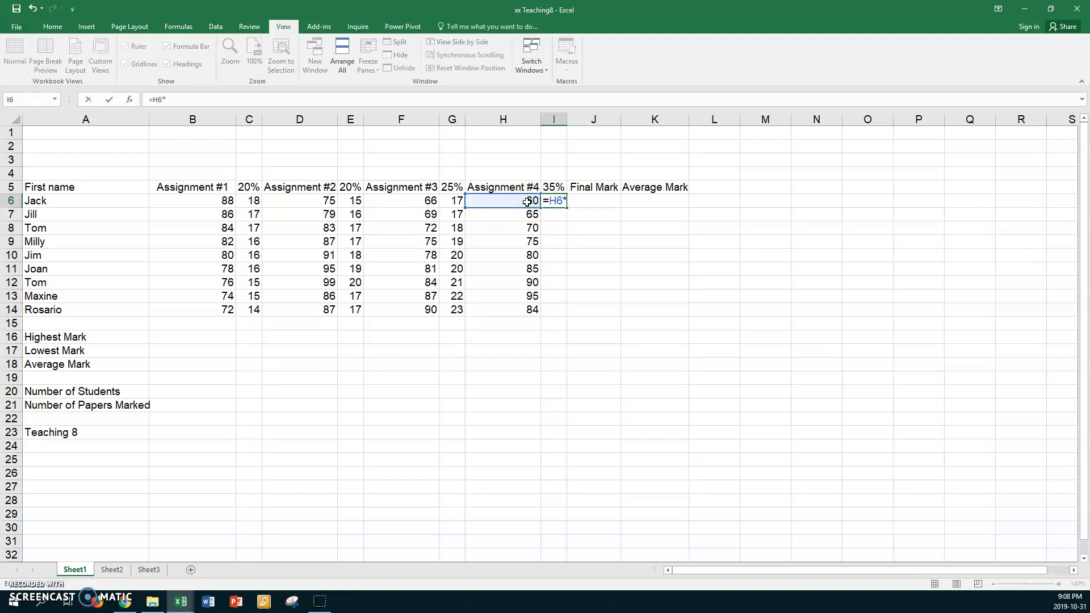
{"action": "left_click", "coordinate": [550, 187]}
{"action": "key", "text": "Return"}
{"action": "left_click", "coordinate": [556, 201]}
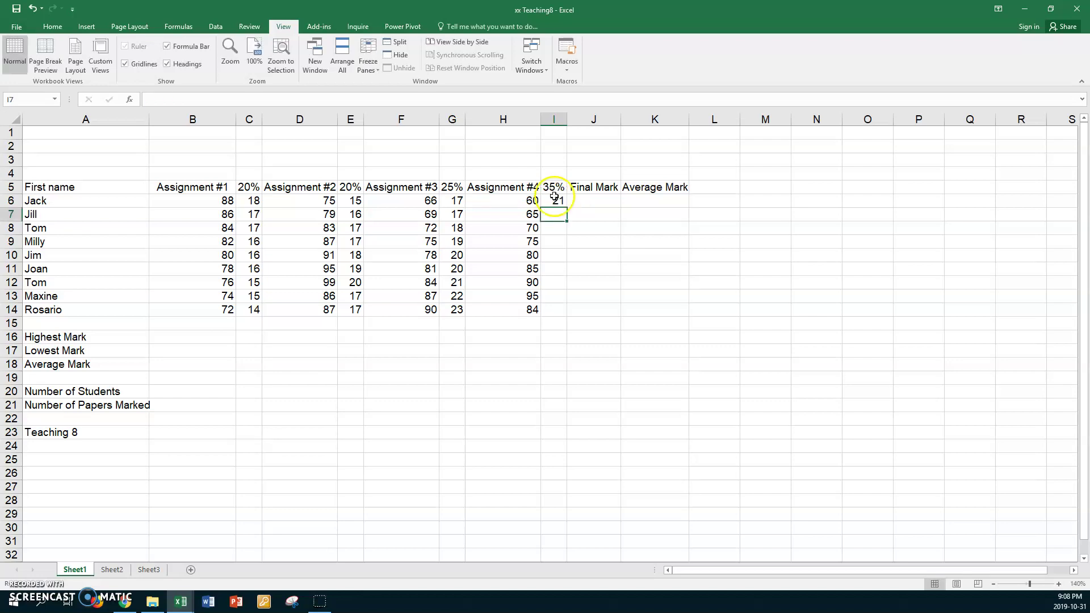
{"action": "left_click_drag", "start_coordinate": [566, 208], "coordinate": [553, 312]}
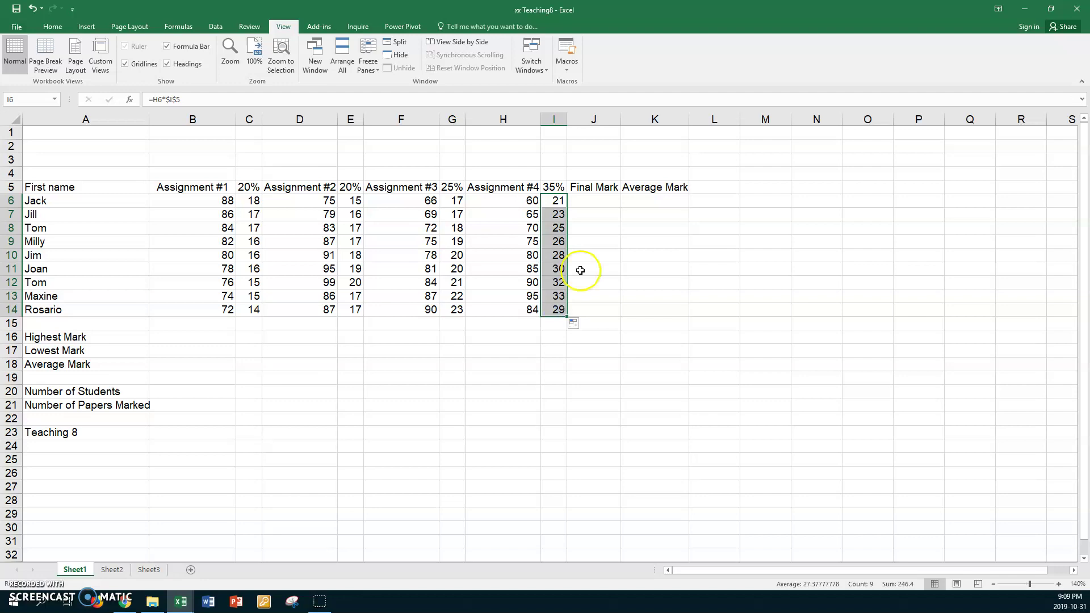
Calculate the Final Mark in J6 with =SUM(C6,E6,G6,I6) and fill the formula down to J14.
{"action": "left_click", "coordinate": [596, 204]}
{"action": "type", "text": "="}
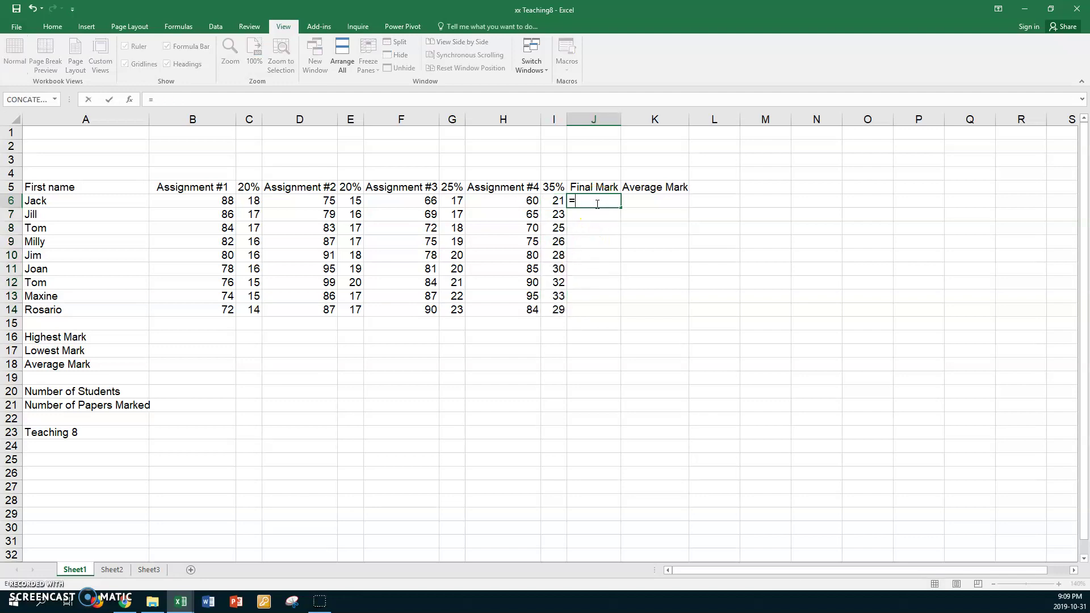
{"action": "type", "text": "sum("}
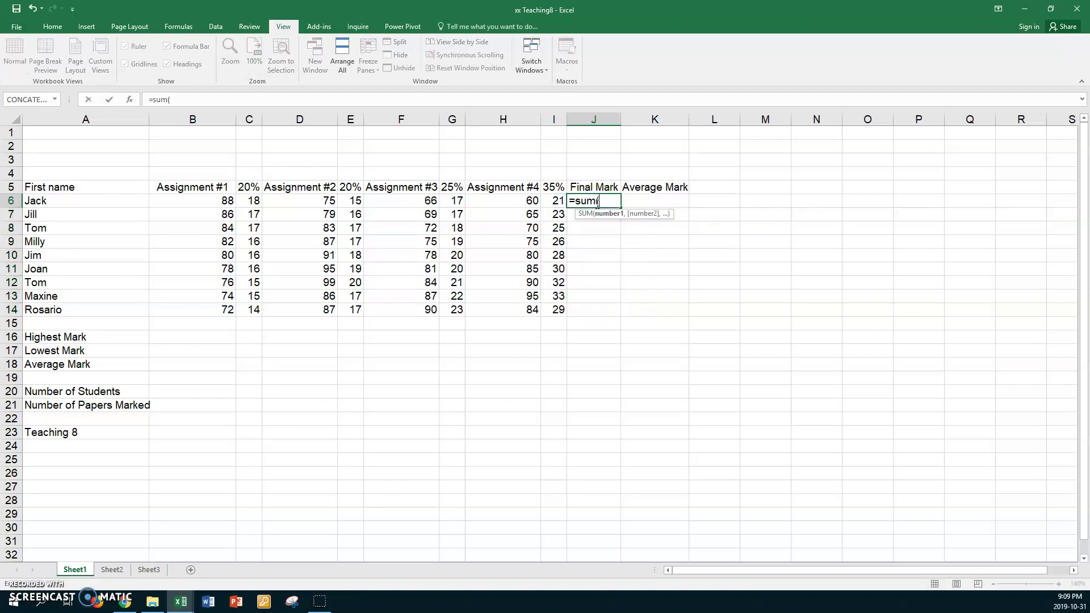
{"action": "left_click", "coordinate": [252, 201]}
{"action": "type", "text": ","}
{"action": "left_click", "coordinate": [348, 200]}
{"action": "type", "text": ","}
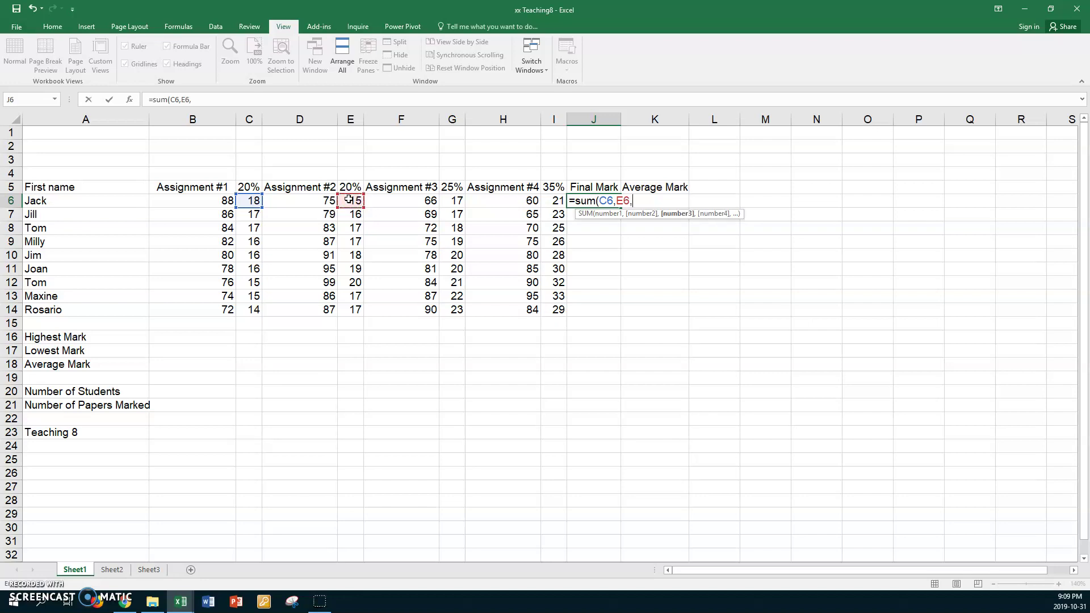
{"action": "left_click", "coordinate": [447, 200]}
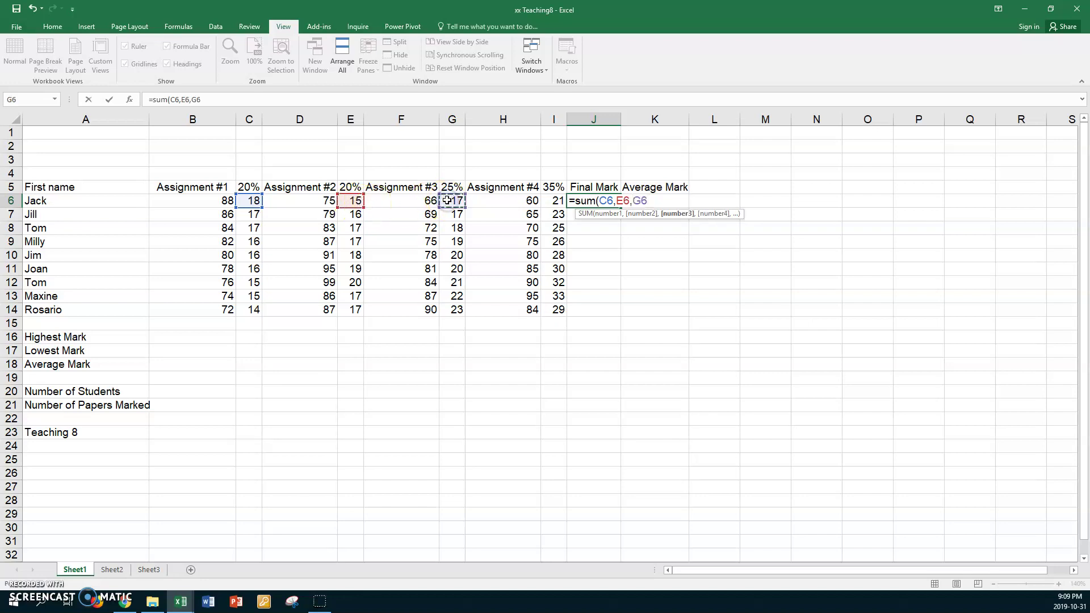
{"action": "type", "text": ","}
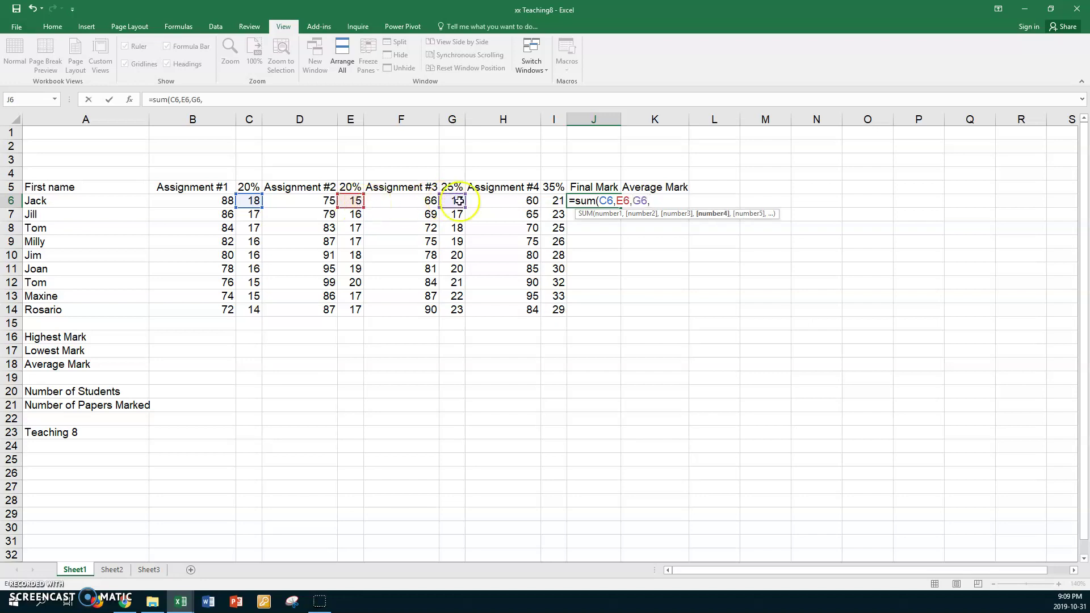
{"action": "left_click", "coordinate": [552, 201]}
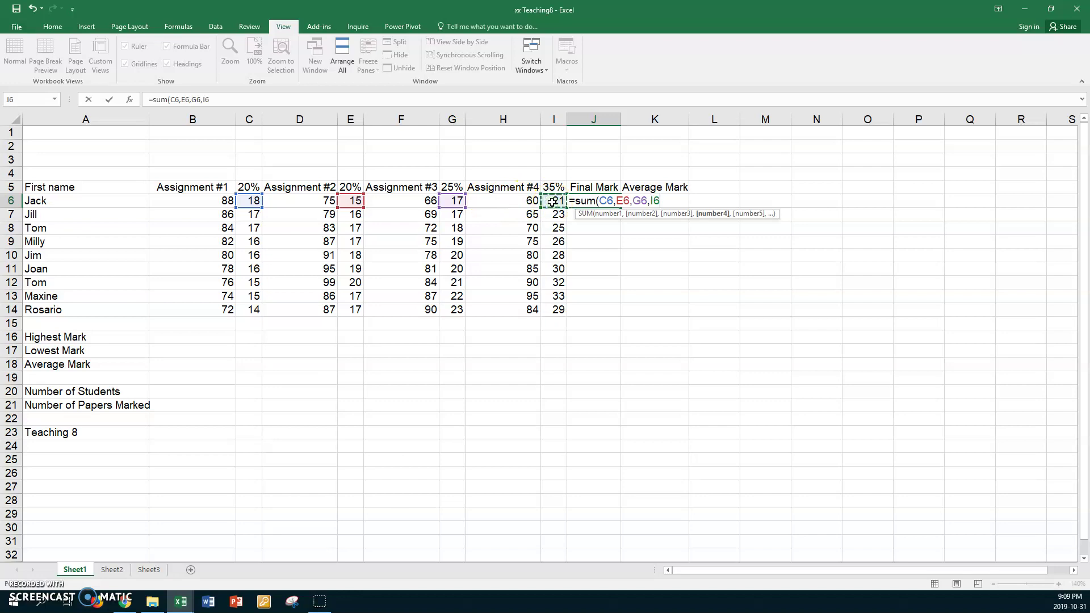
{"action": "key", "text": "Return"}
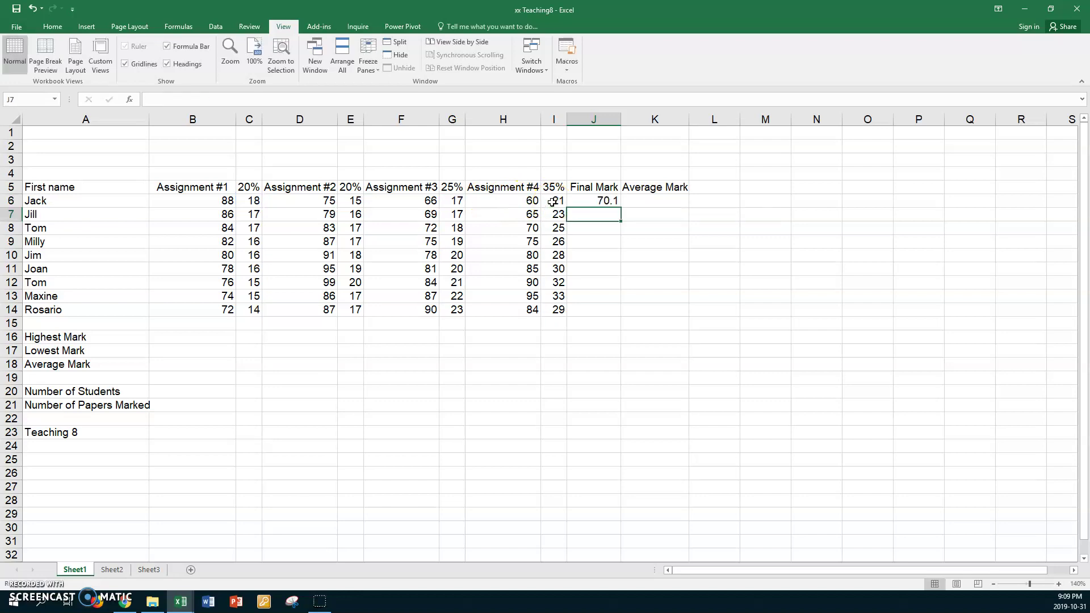
{"action": "left_click", "coordinate": [592, 205]}
{"action": "left_click_drag", "start_coordinate": [621, 206], "coordinate": [622, 313]}
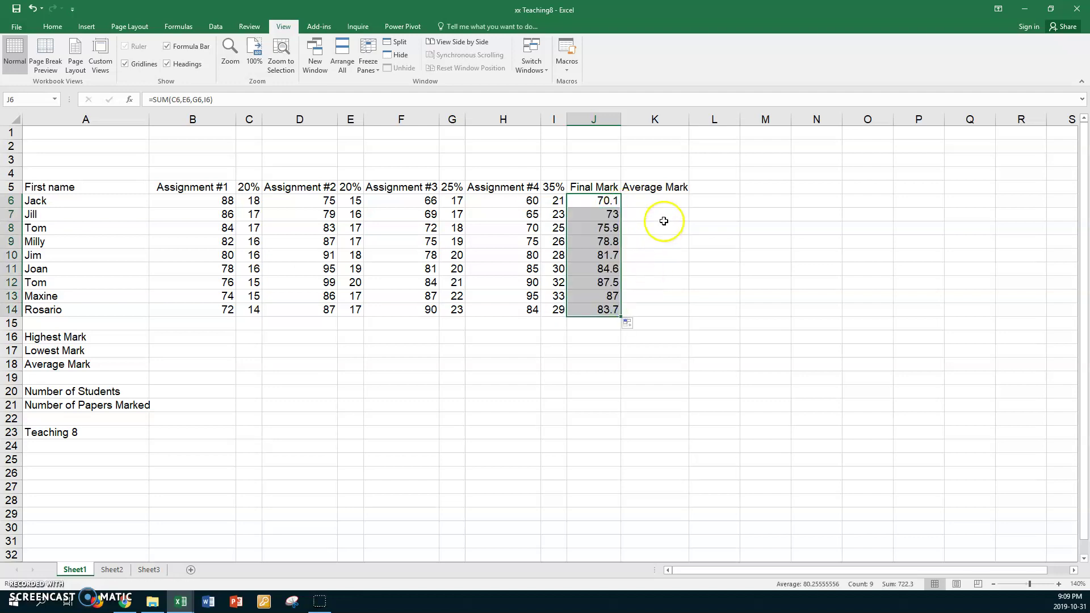
Calculate the Average Mark in K6 with =AVERAGE(B6,D6,F6,H6) and fill the formula down to K14.
{"action": "left_click", "coordinate": [668, 204]}
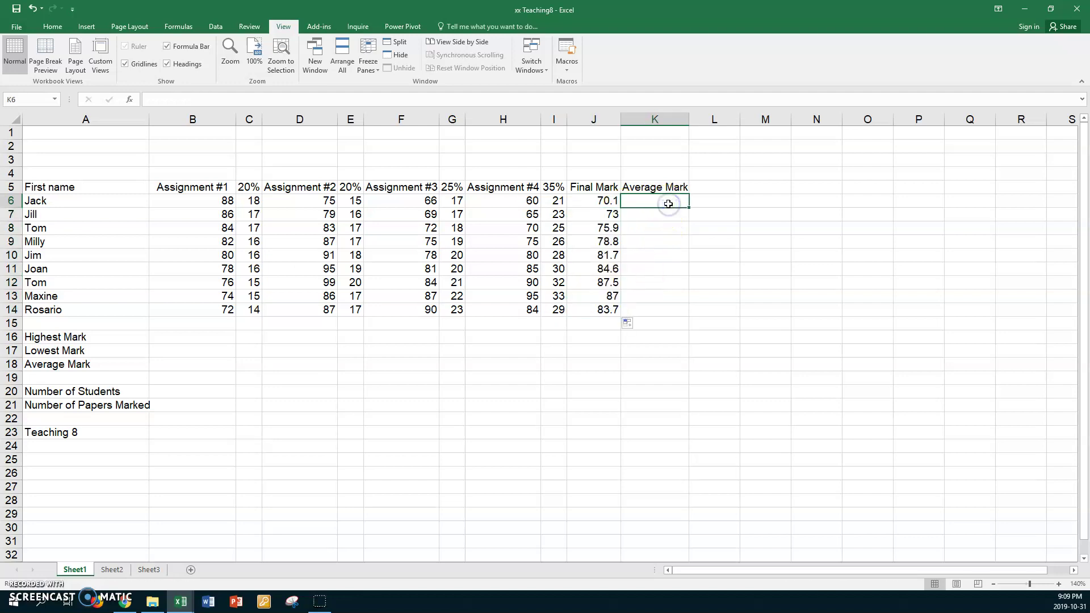
{"action": "type", "text": "=aver"}
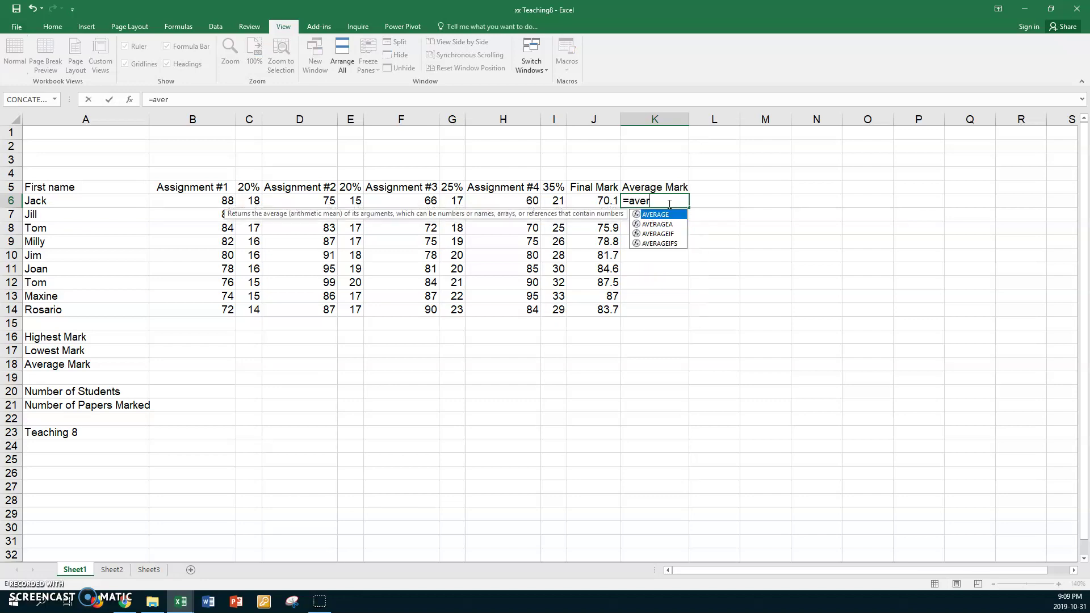
{"action": "type", "text": "age("}
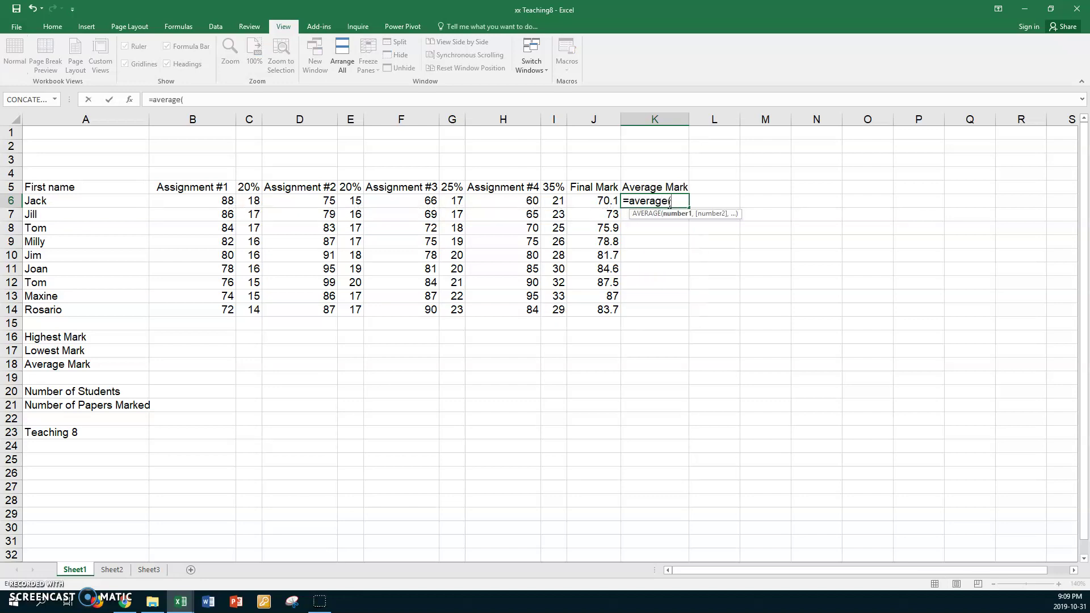
{"action": "left_click", "coordinate": [211, 203]}
{"action": "type", "text": ","}
{"action": "left_click", "coordinate": [306, 200]}
{"action": "type", "text": ","}
{"action": "left_click", "coordinate": [403, 202]}
{"action": "type", "text": ","}
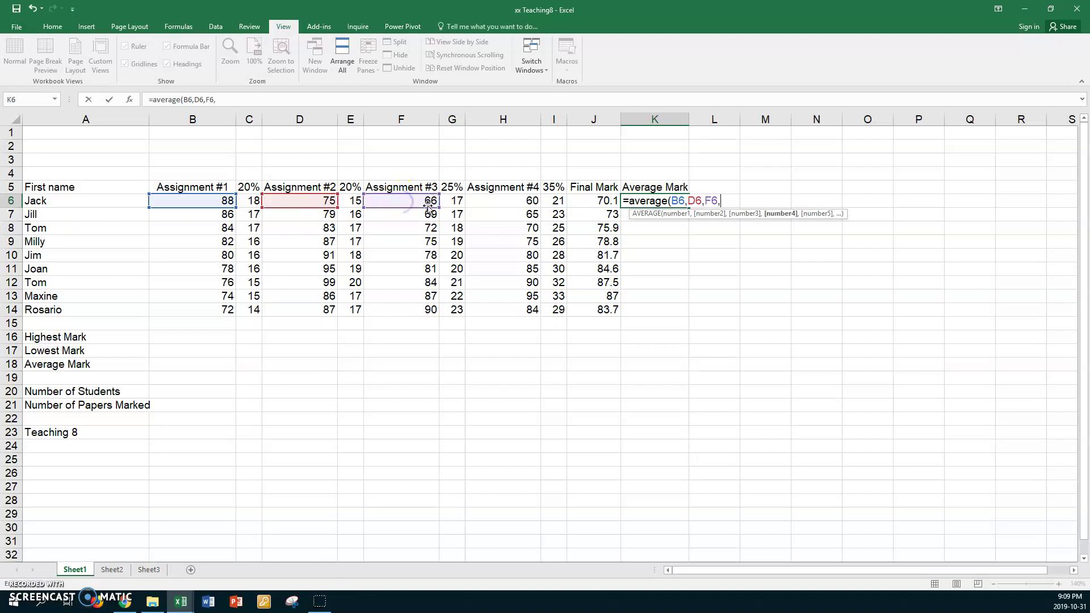
{"action": "left_click", "coordinate": [492, 201]}
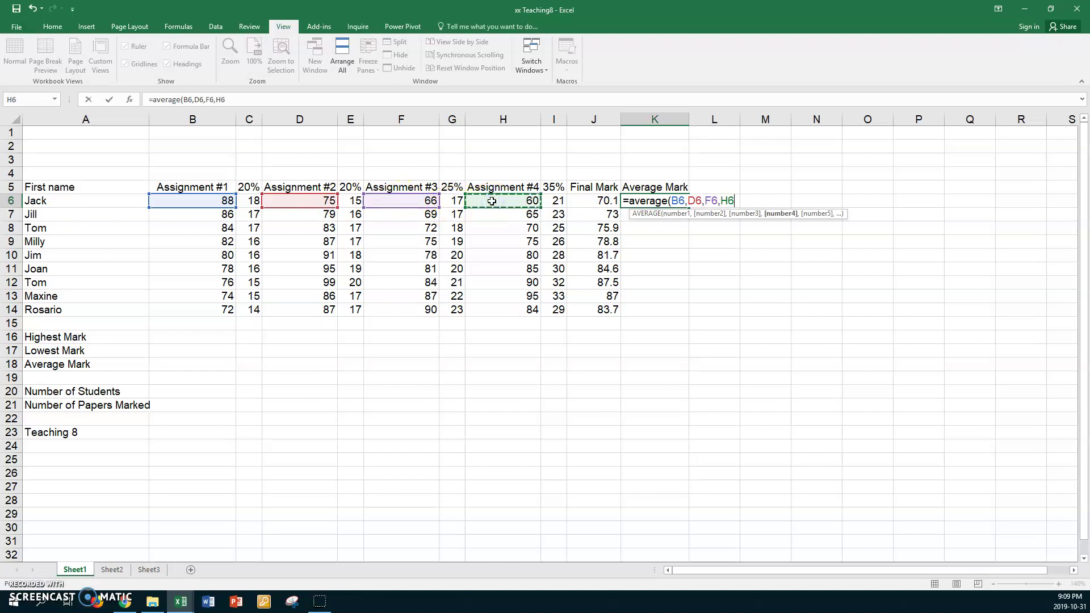
{"action": "key", "text": "Return"}
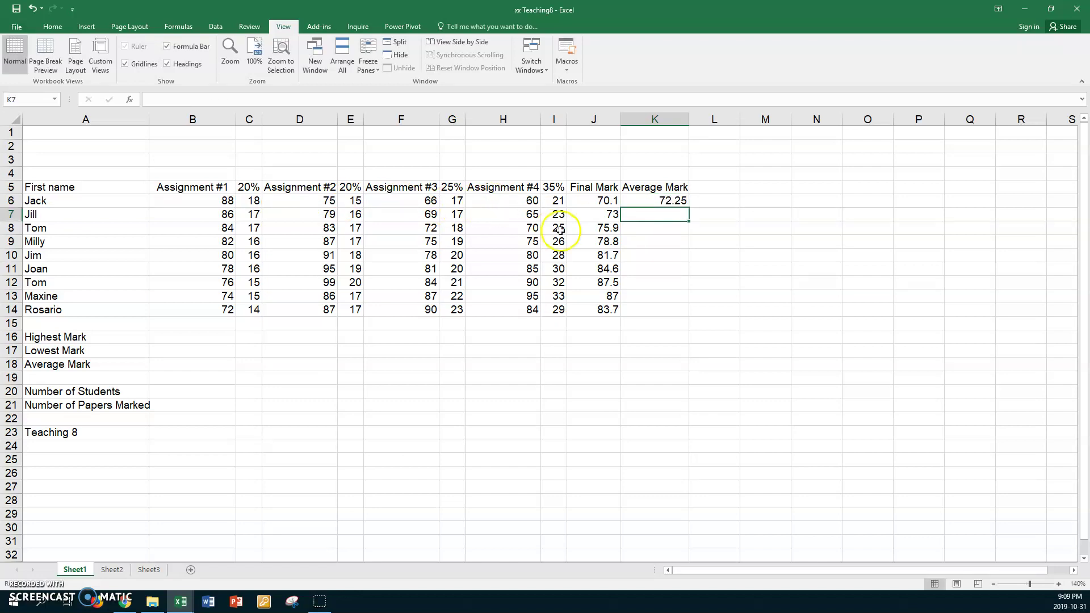
{"action": "left_click", "coordinate": [653, 202]}
{"action": "left_click_drag", "start_coordinate": [690, 208], "coordinate": [688, 313]}
Format all marks in B6:K14 to show one decimal place.
{"action": "left_click_drag", "start_coordinate": [187, 202], "coordinate": [656, 305]}
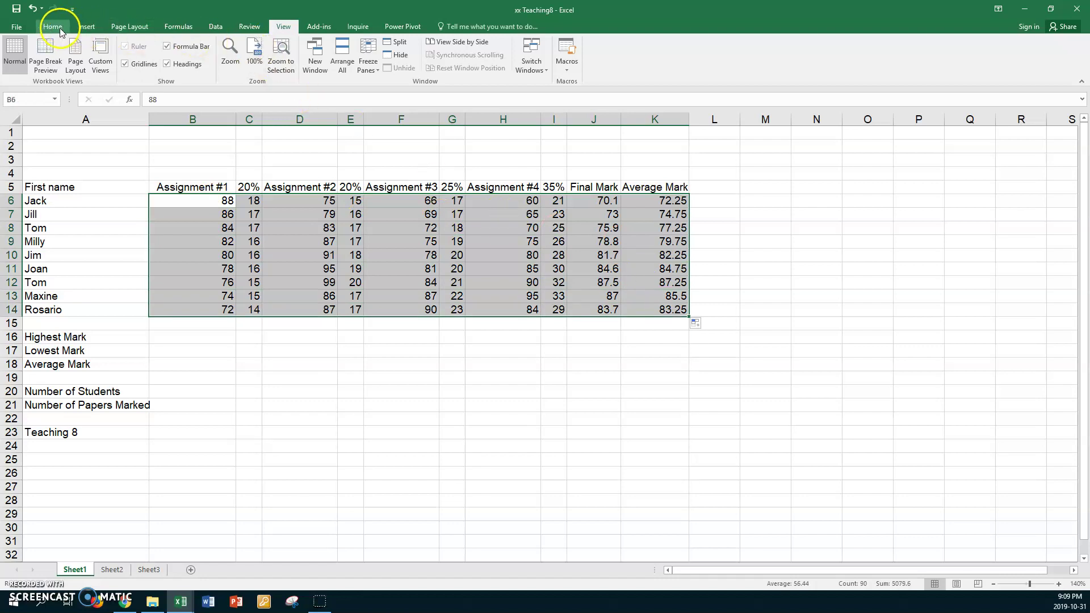
{"action": "left_click", "coordinate": [52, 27]}
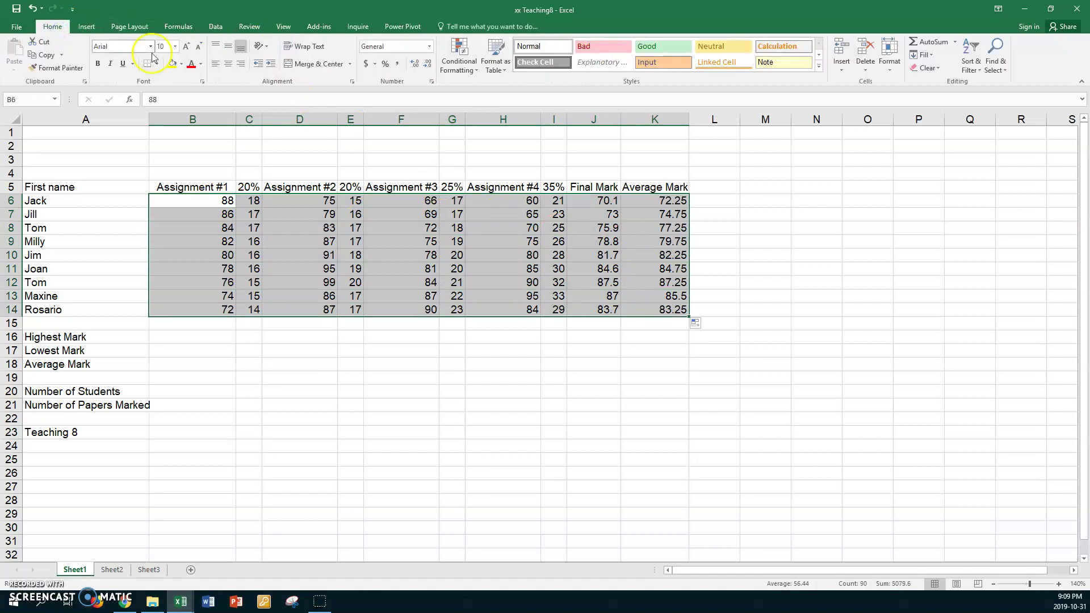
{"action": "left_click", "coordinate": [415, 64]}
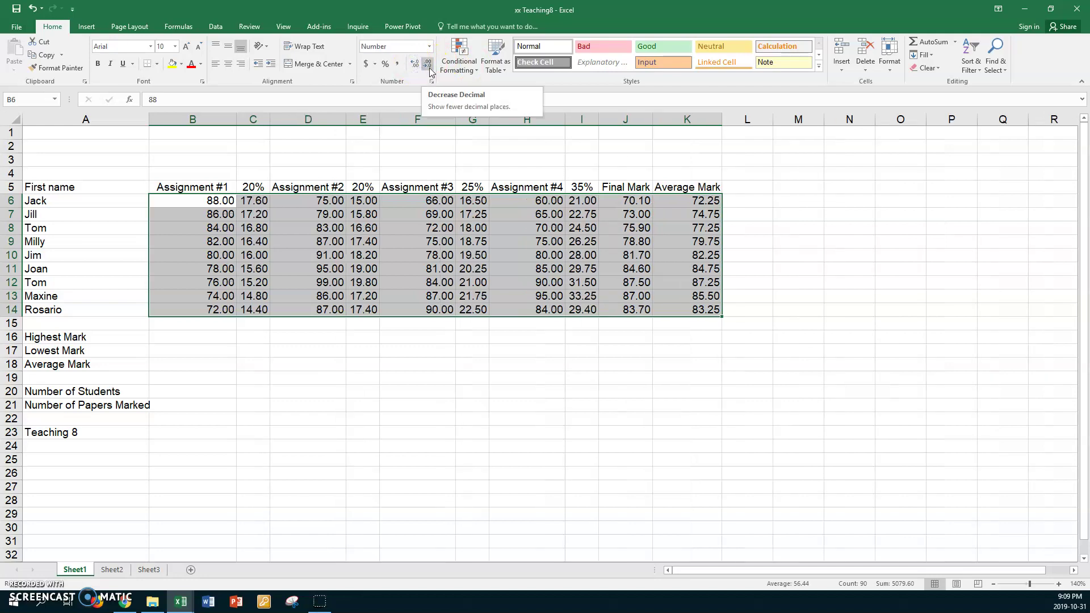
{"action": "left_click", "coordinate": [429, 68]}
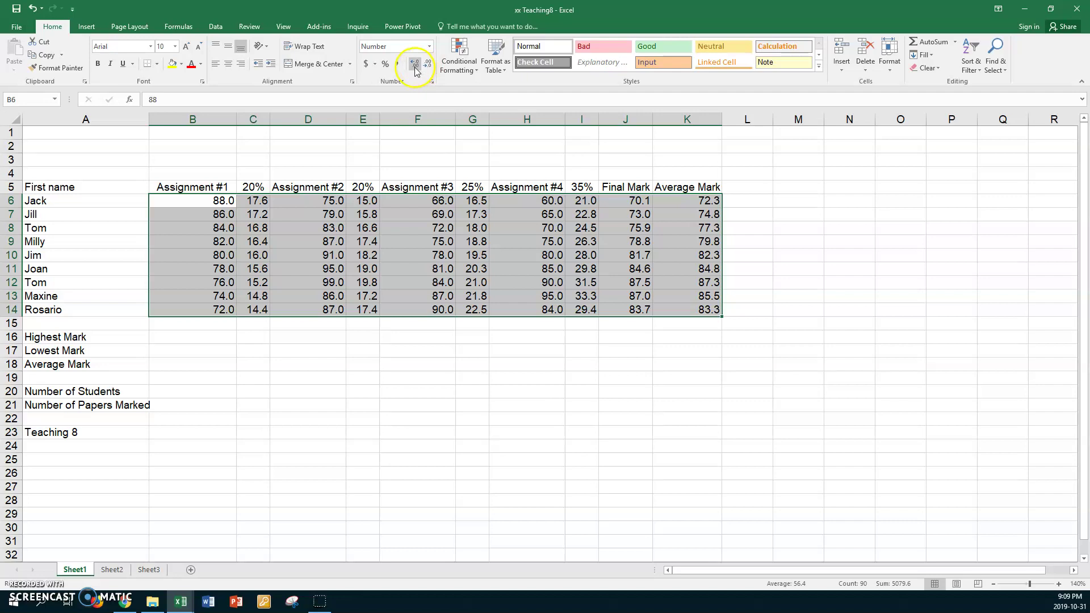
Calculate the highest Assignment #1 mark in B16 with =MAX(B6:B14).
{"action": "left_click", "coordinate": [220, 338]}
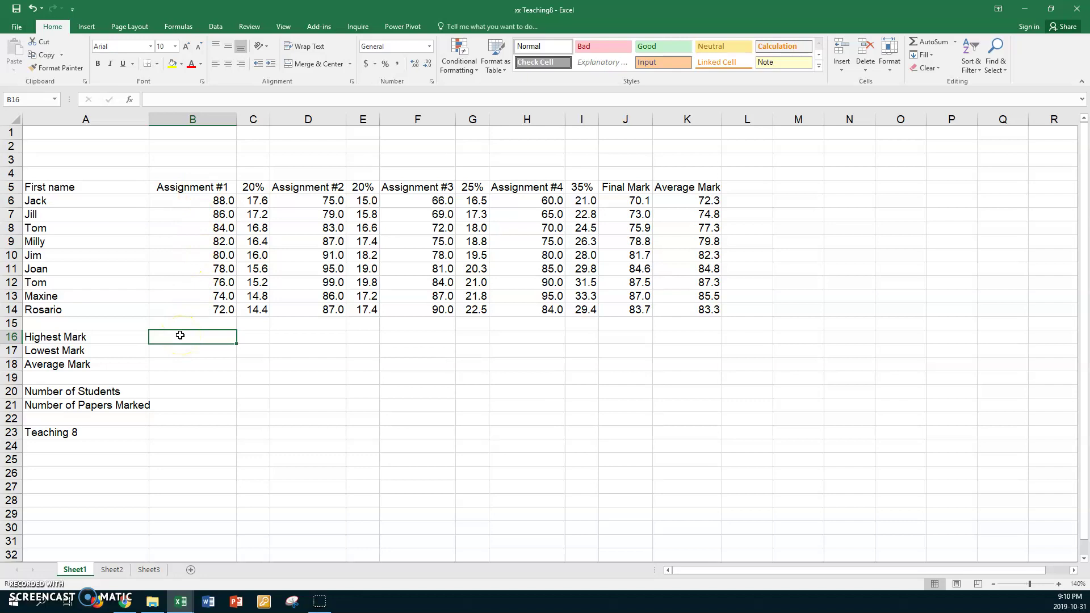
{"action": "type", "text": "=mex"}
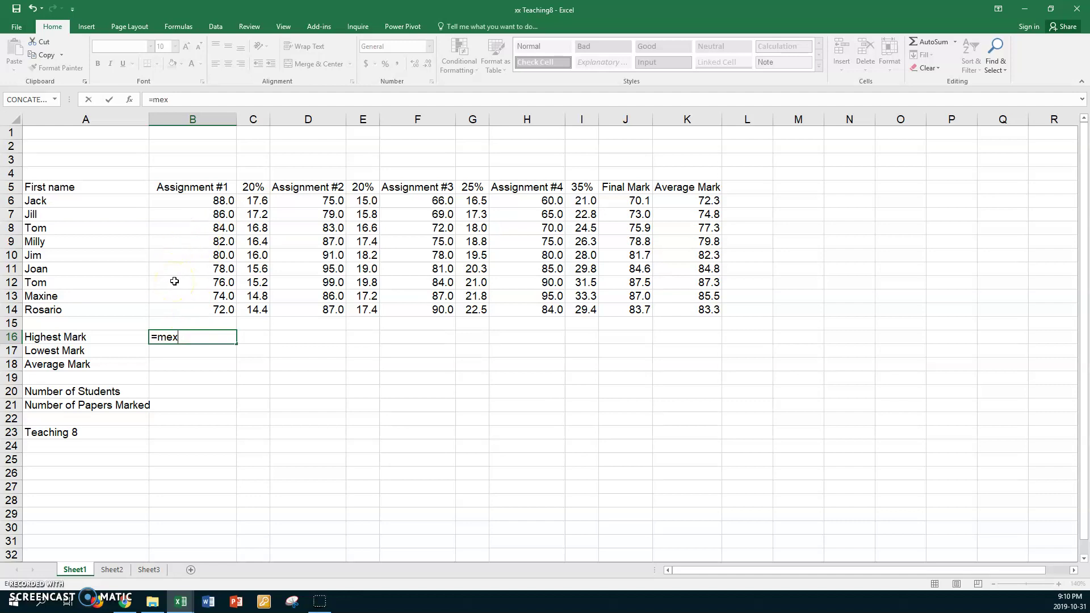
{"action": "key", "text": "BackSpace"}
{"action": "key", "text": "BackSpace"}
{"action": "type", "text": "ax"}
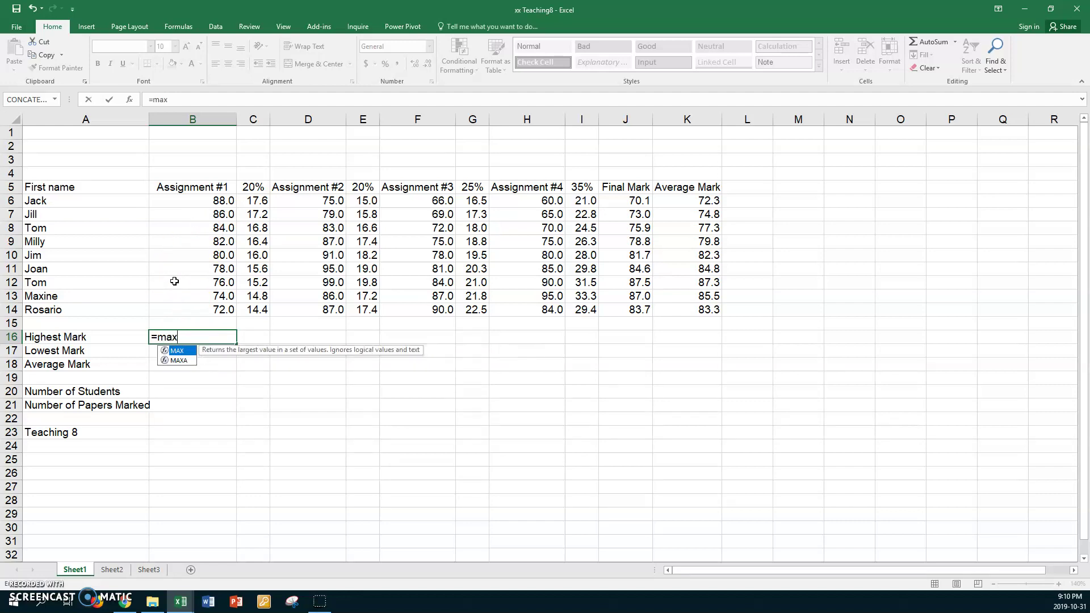
{"action": "type", "text": "("}
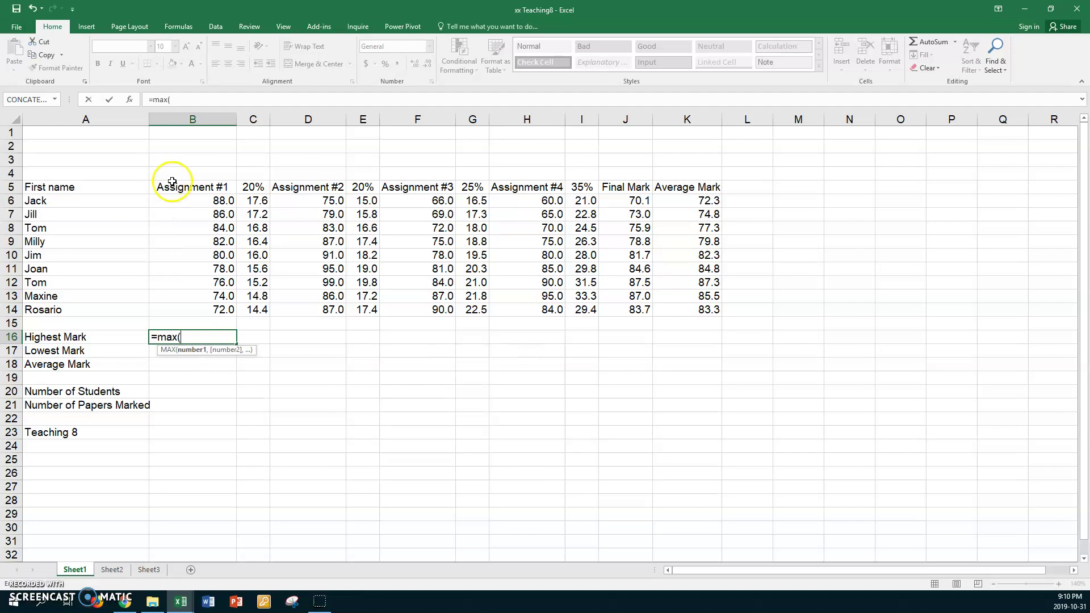
{"action": "left_click_drag", "start_coordinate": [190, 202], "coordinate": [180, 310]}
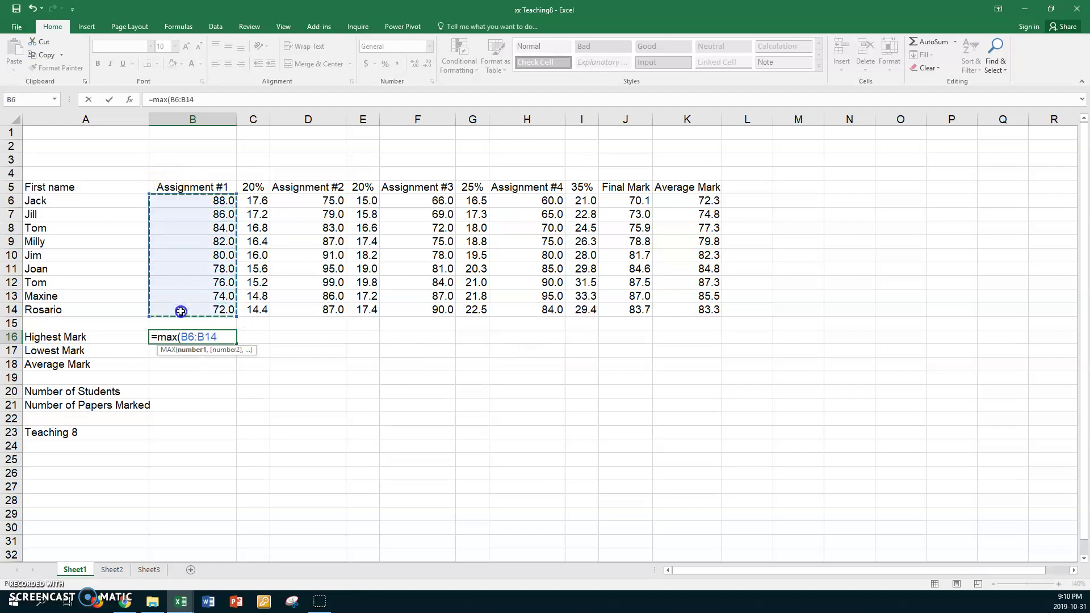
{"action": "key", "text": "Return"}
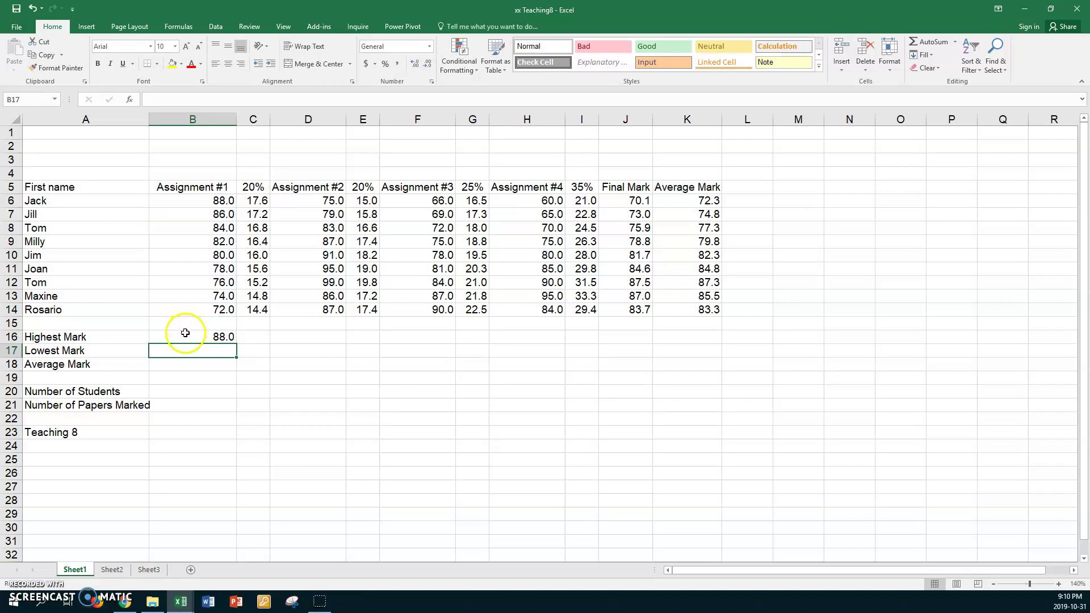
Calculate the lowest Assignment #1 mark in B17 with =MIN(B6:B14).
{"action": "left_click", "coordinate": [176, 349]}
{"action": "type", "text": "=min"}
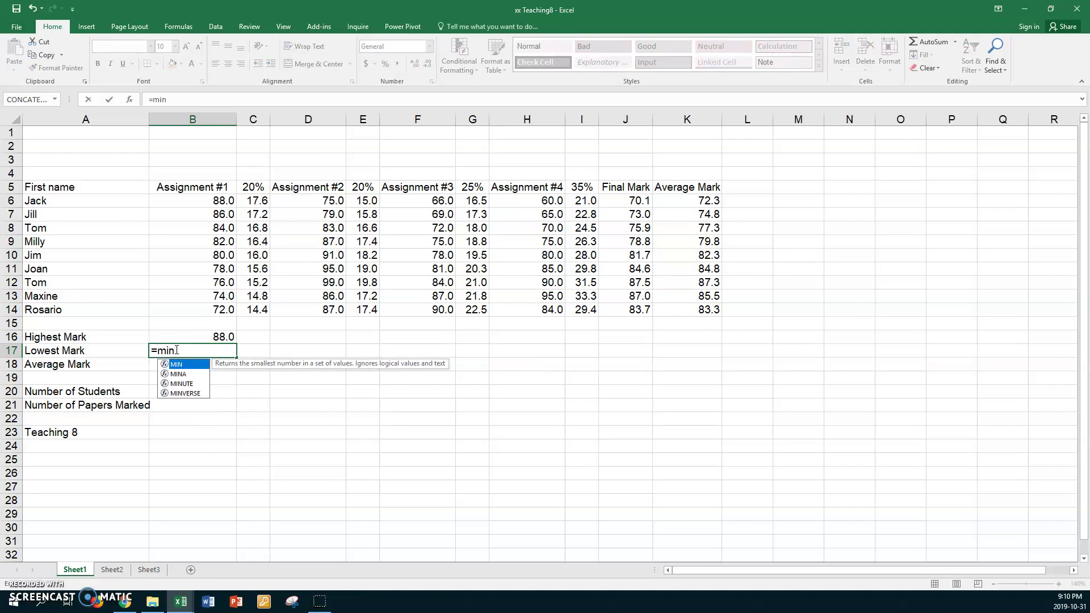
{"action": "type", "text": "("}
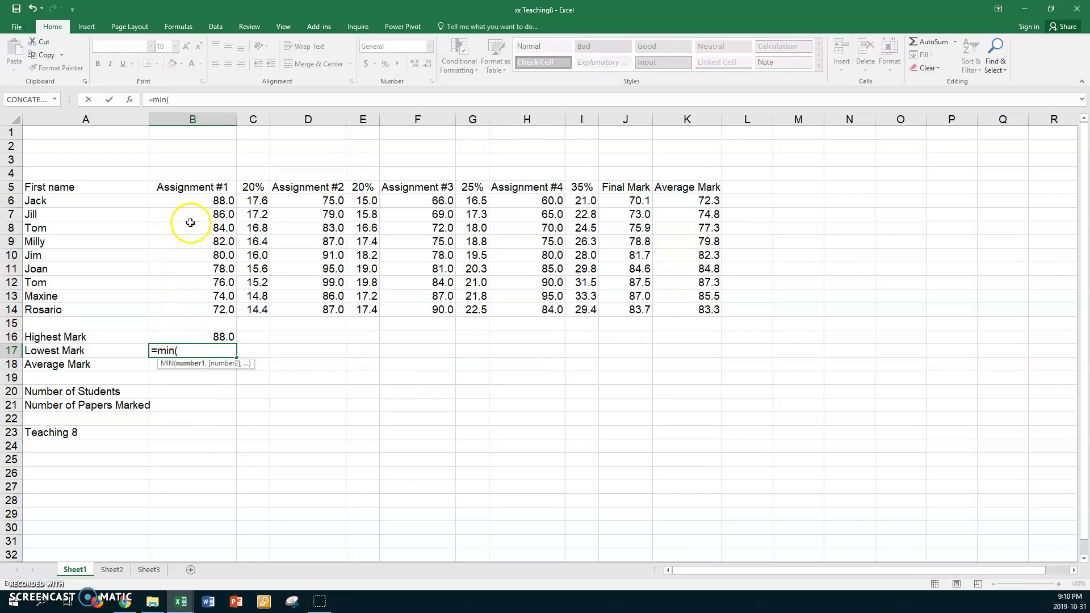
{"action": "left_click_drag", "start_coordinate": [190, 202], "coordinate": [183, 306]}
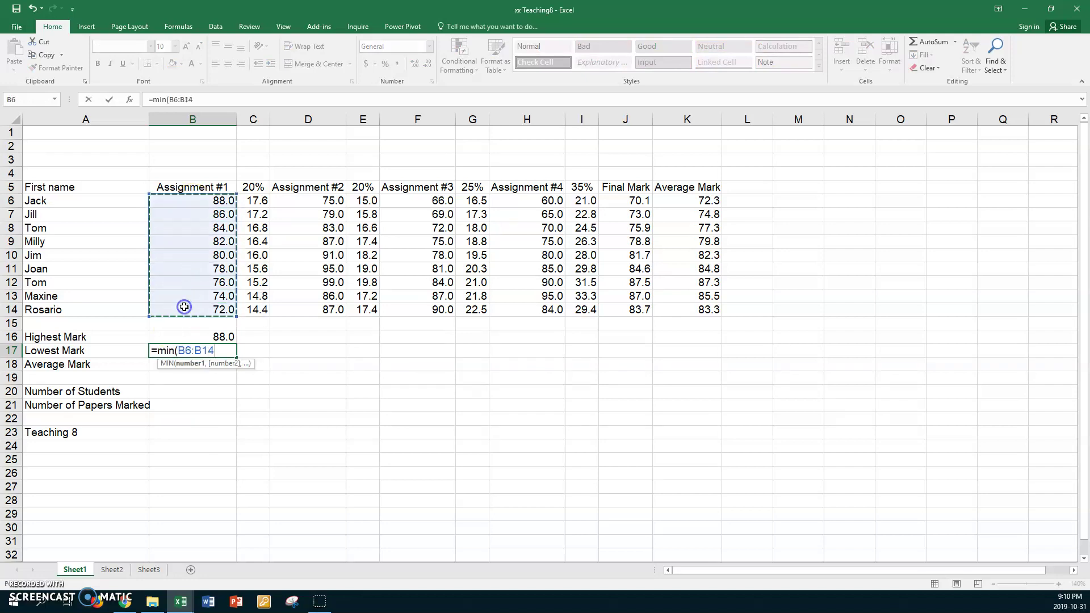
{"action": "key", "text": "Return"}
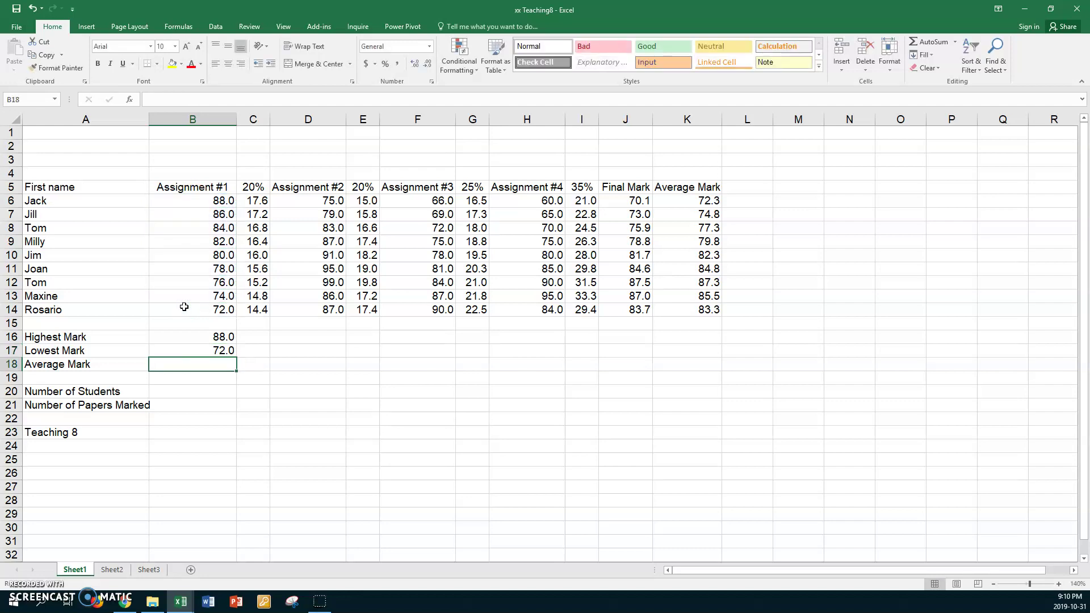
Calculate the average Assignment #1 mark in B18 with =AVERAGE(B6:B14).
{"action": "left_click", "coordinate": [182, 359]}
{"action": "type", "text": "="}
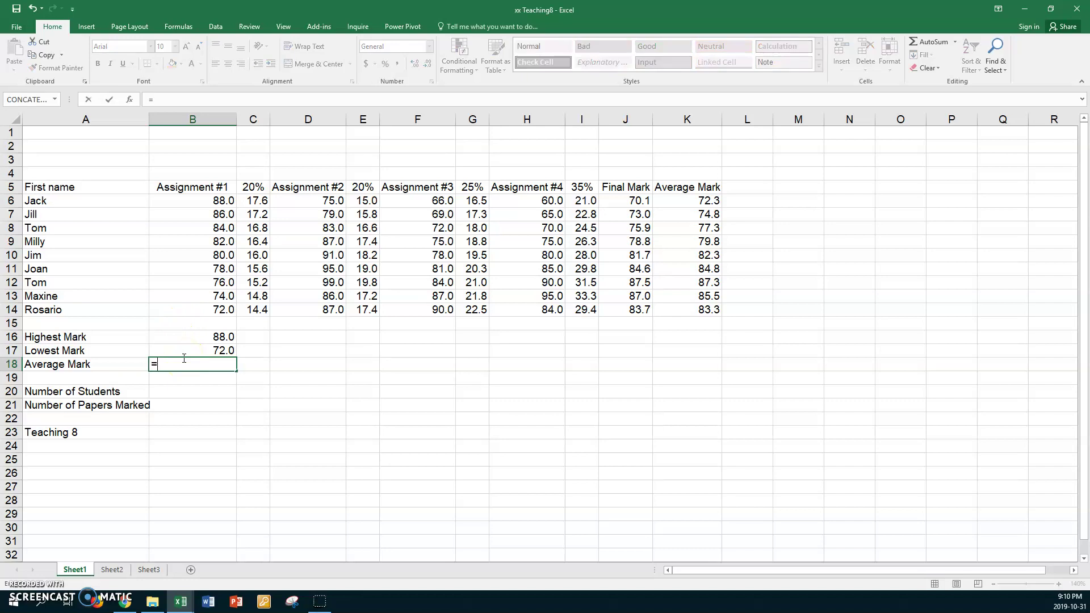
{"action": "type", "text": "average("}
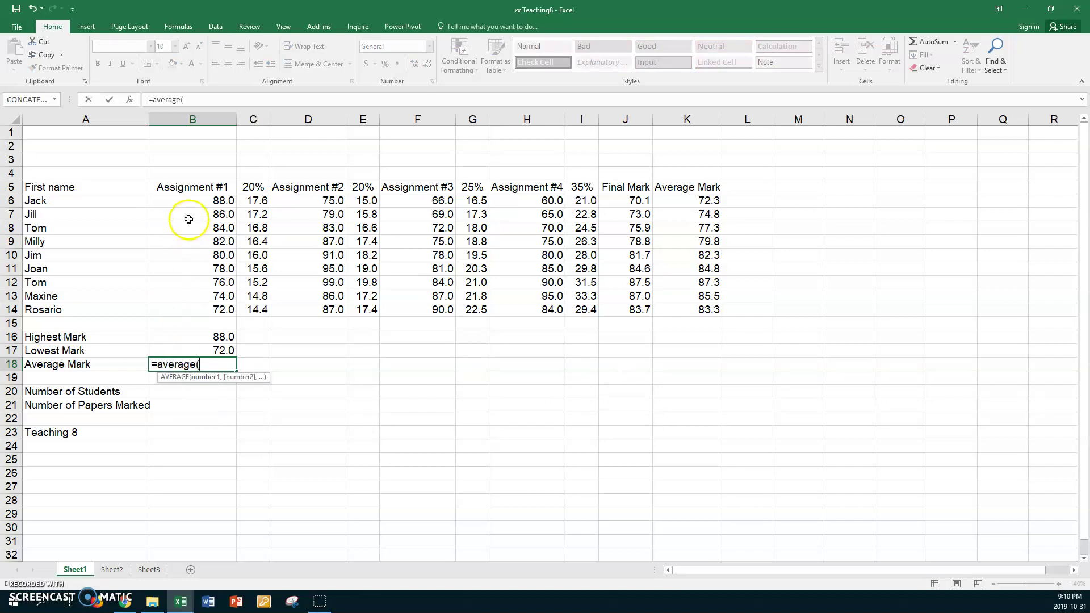
{"action": "left_click_drag", "start_coordinate": [189, 204], "coordinate": [193, 310]}
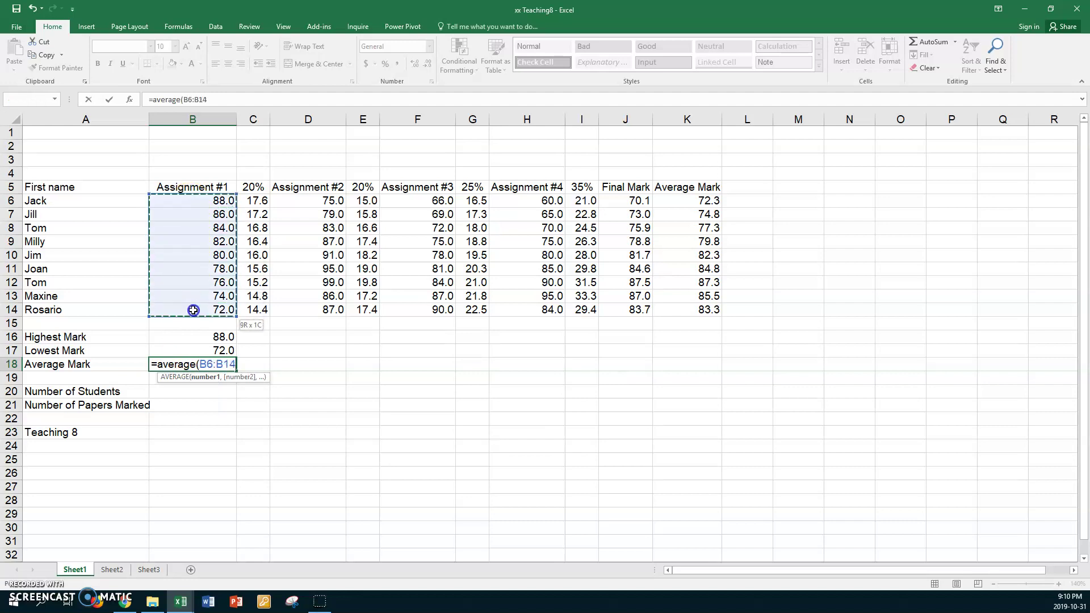
{"action": "key", "text": "Return"}
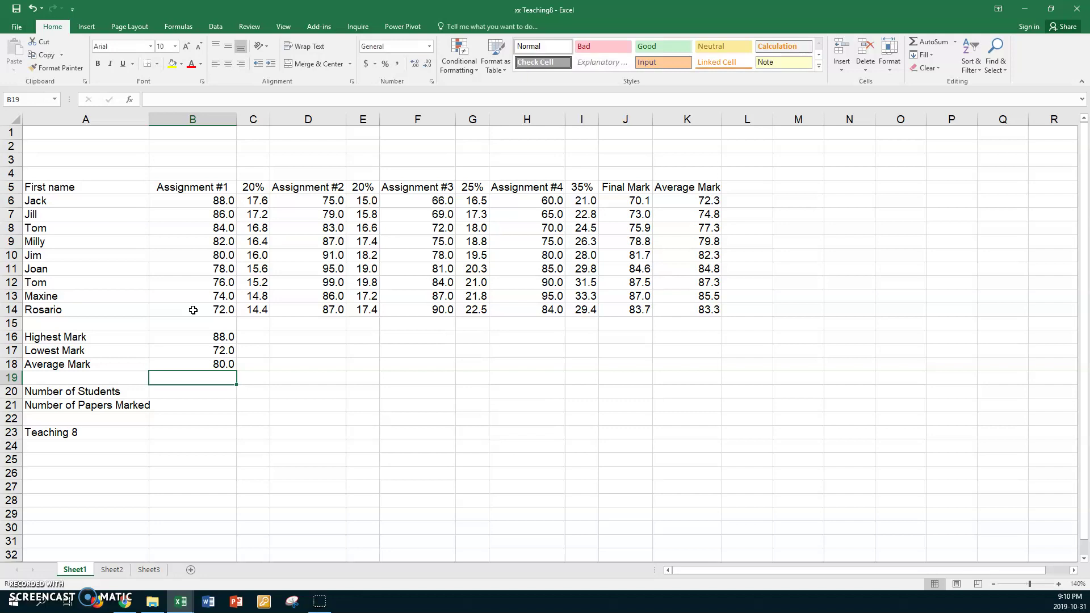
Fill the highest, lowest and average mark formulas in B16:B18 across to column K.
{"action": "left_click_drag", "start_coordinate": [183, 335], "coordinate": [182, 363]}
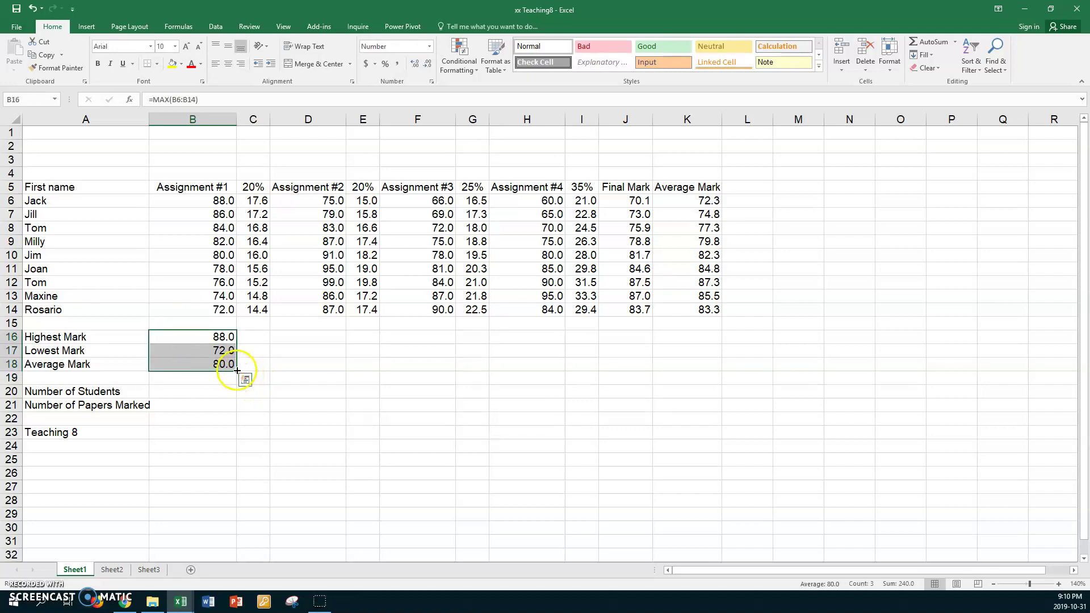
{"action": "left_click_drag", "start_coordinate": [294, 365], "coordinate": [706, 360]}
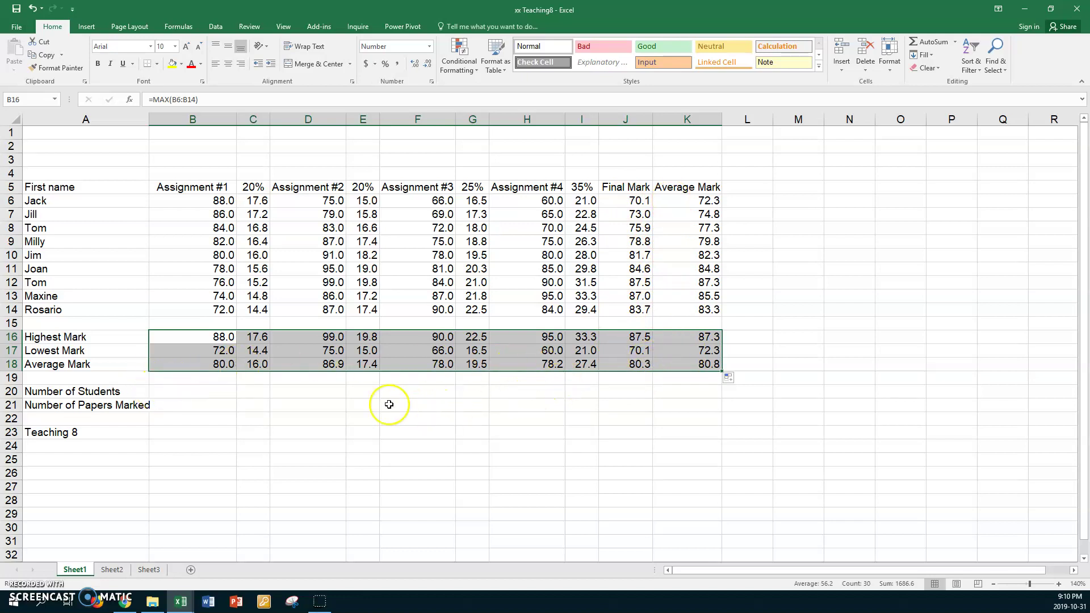
{"action": "left_click", "coordinate": [315, 394]}
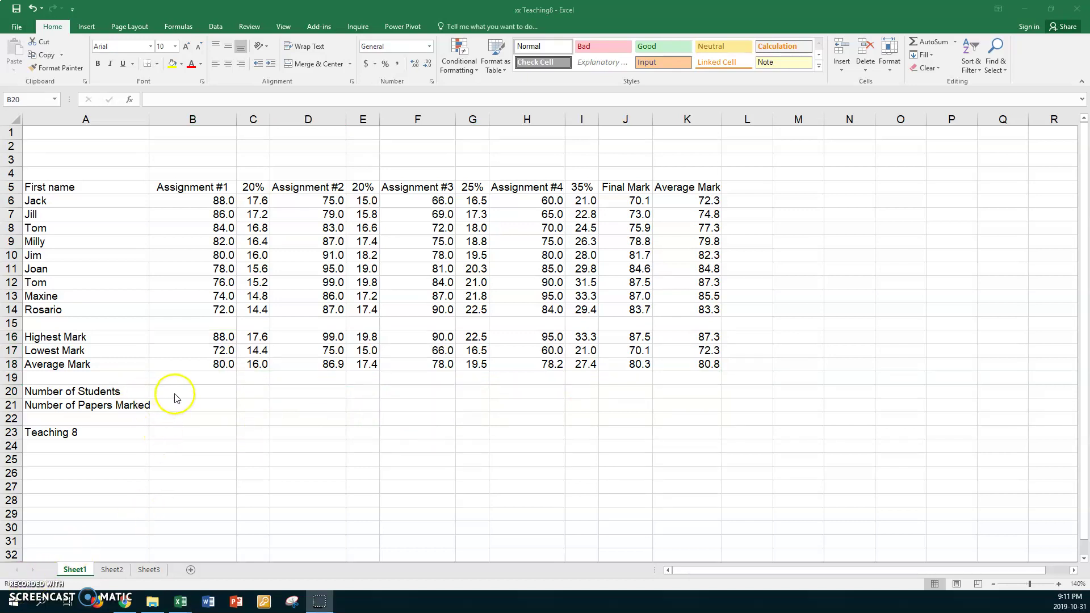
Count the students in B20 with =COUNTA(A6:A14).
{"action": "left_click", "coordinate": [188, 392]}
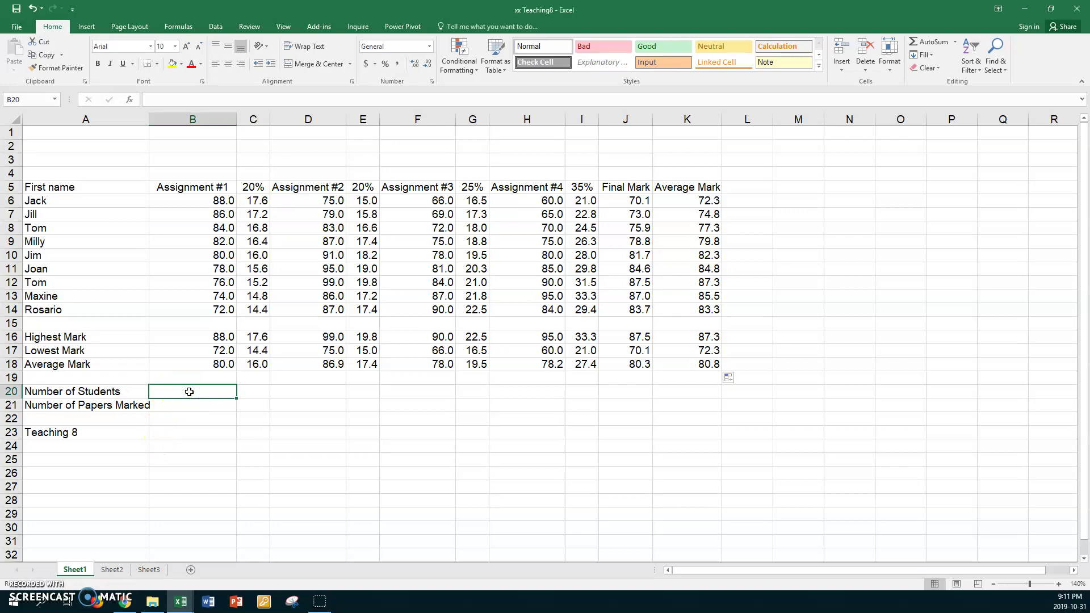
{"action": "type", "text": "="}
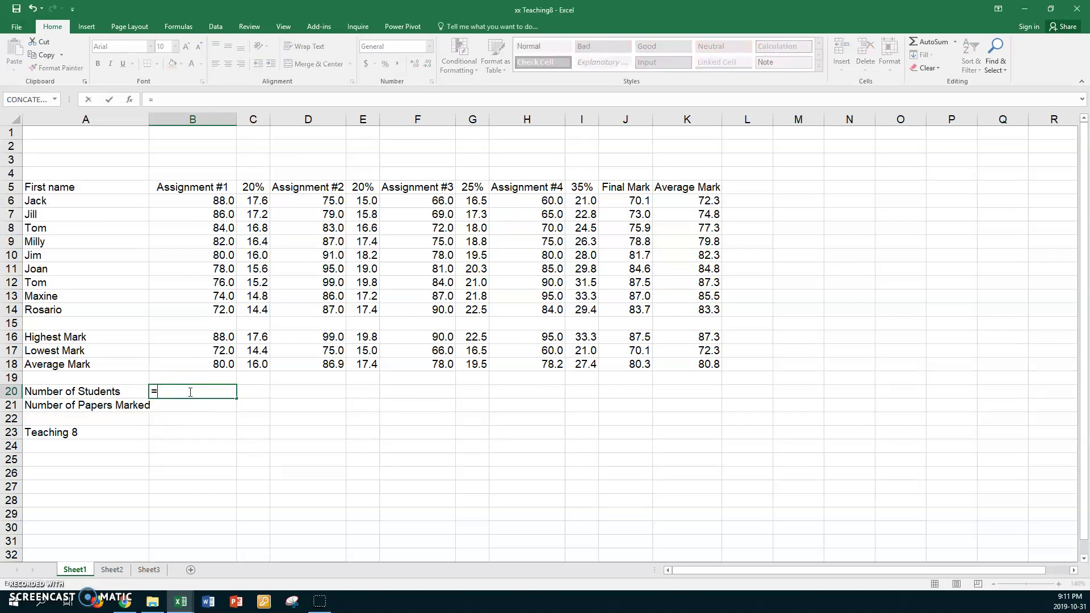
{"action": "type", "text": "count"}
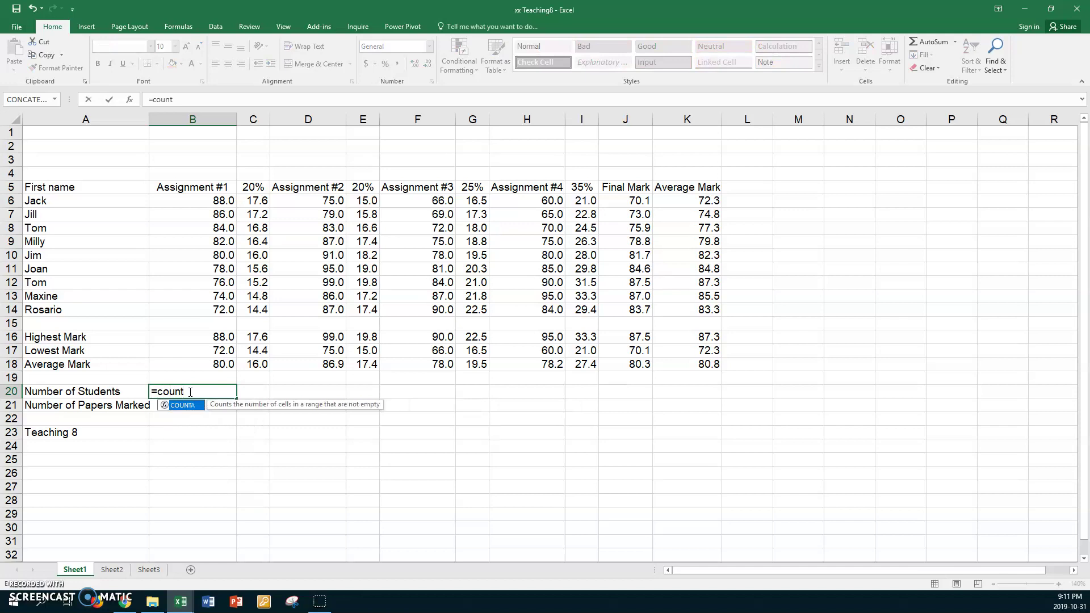
{"action": "type", "text": "a("}
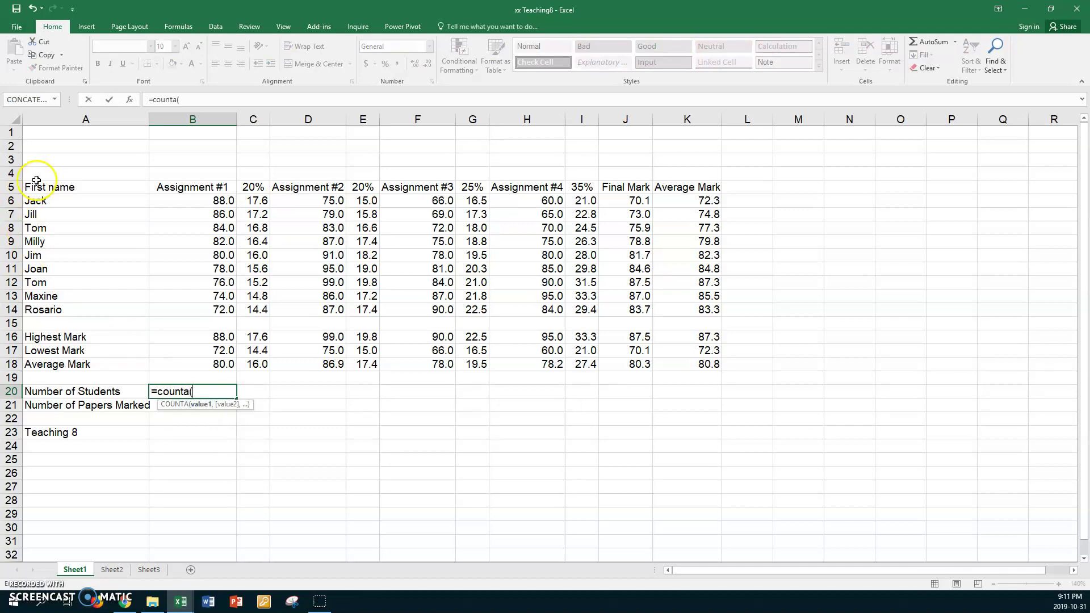
{"action": "left_click_drag", "start_coordinate": [64, 198], "coordinate": [53, 306]}
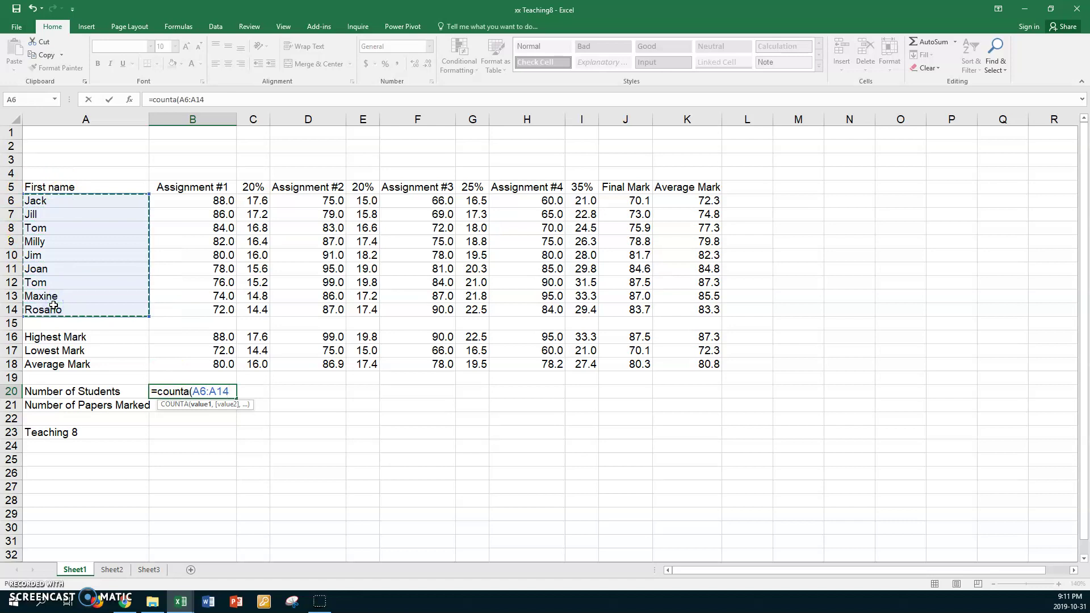
{"action": "key", "text": "Return"}
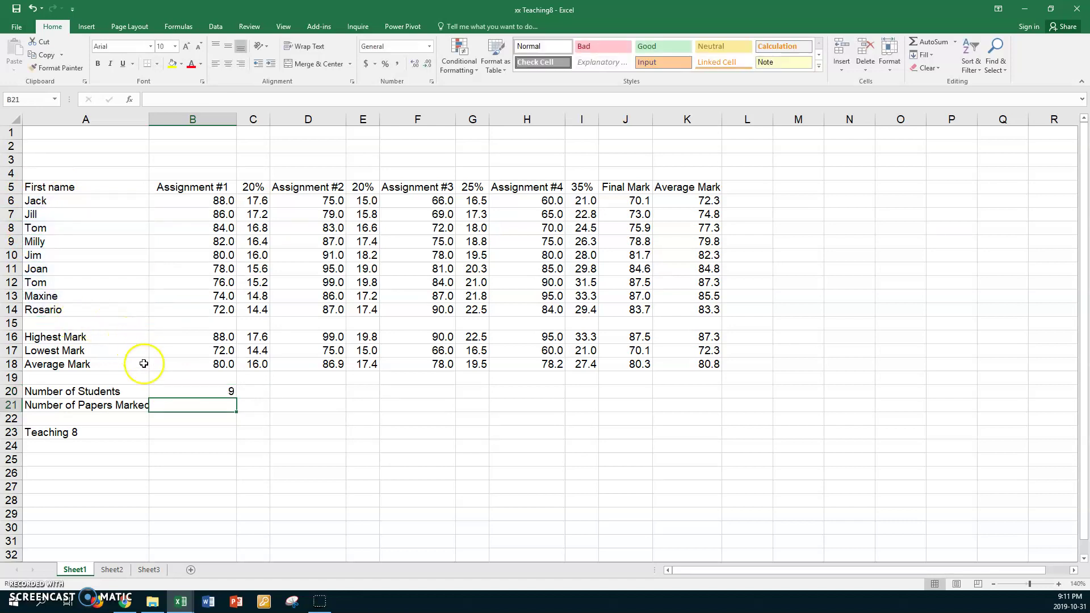
Count the papers marked for Assignment #1 in C21 with =COUNT(C6:C14).
{"action": "left_click", "coordinate": [255, 407]}
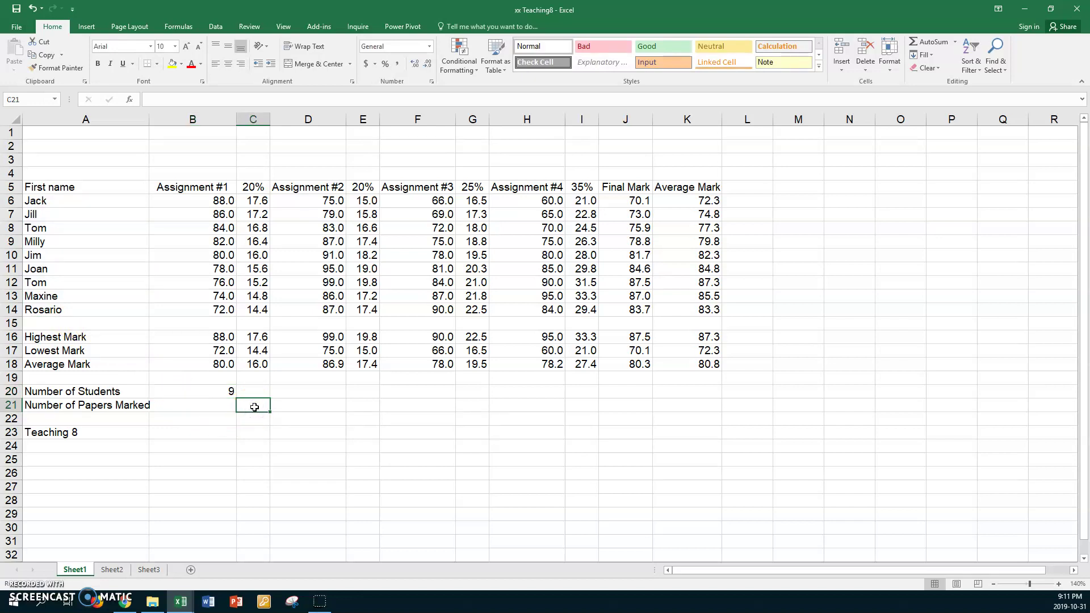
{"action": "type", "text": "=c"}
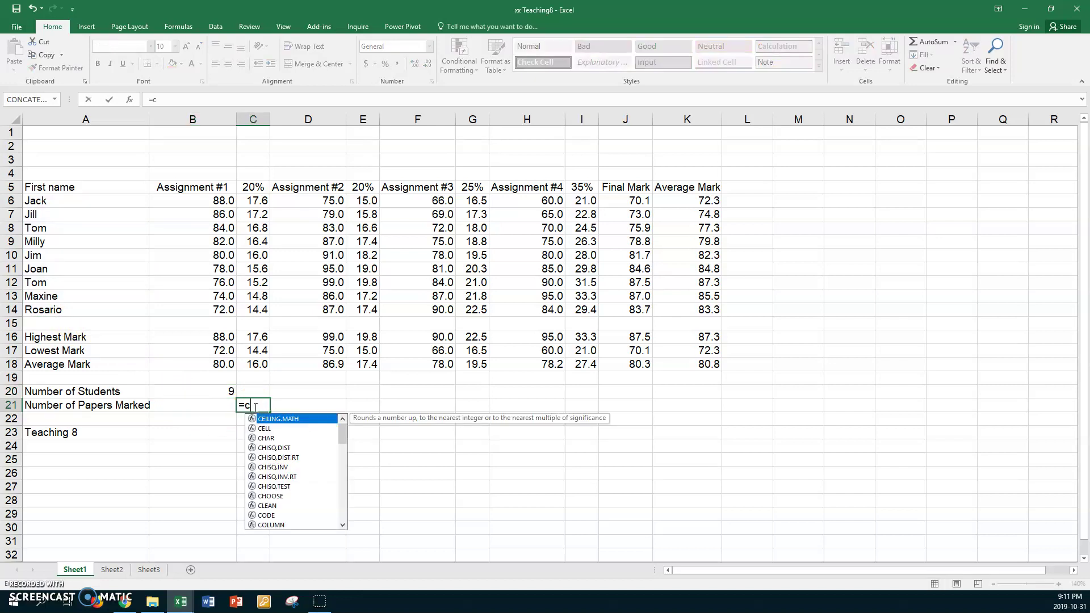
{"action": "type", "text": "ount("}
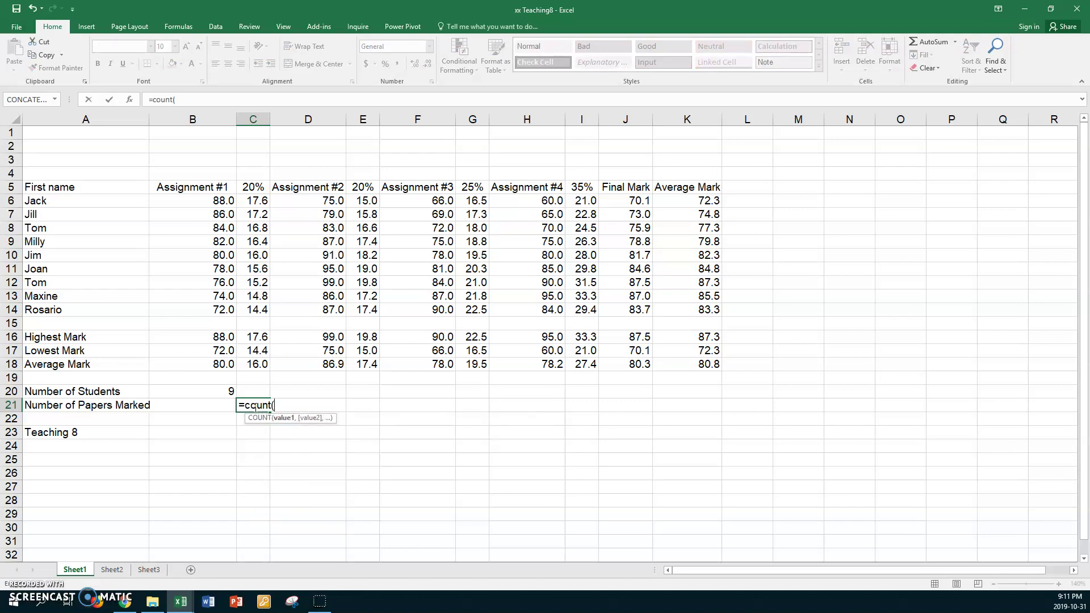
{"action": "left_click_drag", "start_coordinate": [258, 201], "coordinate": [253, 307]}
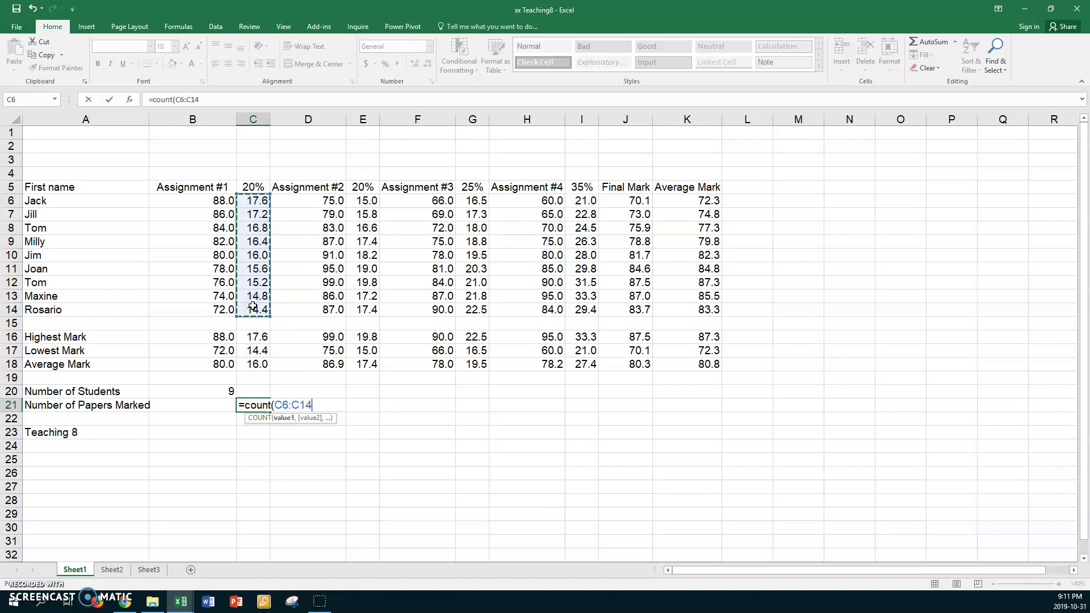
{"action": "key", "text": "Return"}
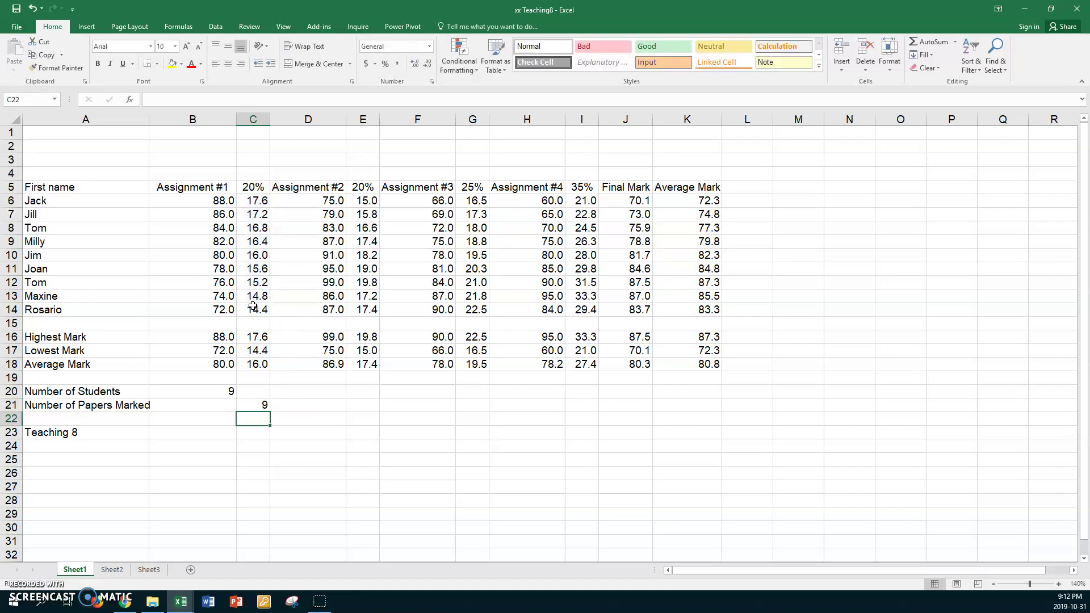
Copy the papers-marked formula from C21 to E21, G21 and I21 for Assignments #2, #3 and #4.
{"action": "left_click", "coordinate": [255, 405]}
{"action": "key", "text": "ctrl+c"}
{"action": "left_click", "coordinate": [363, 404]}
{"action": "key", "text": "ctrl+v"}
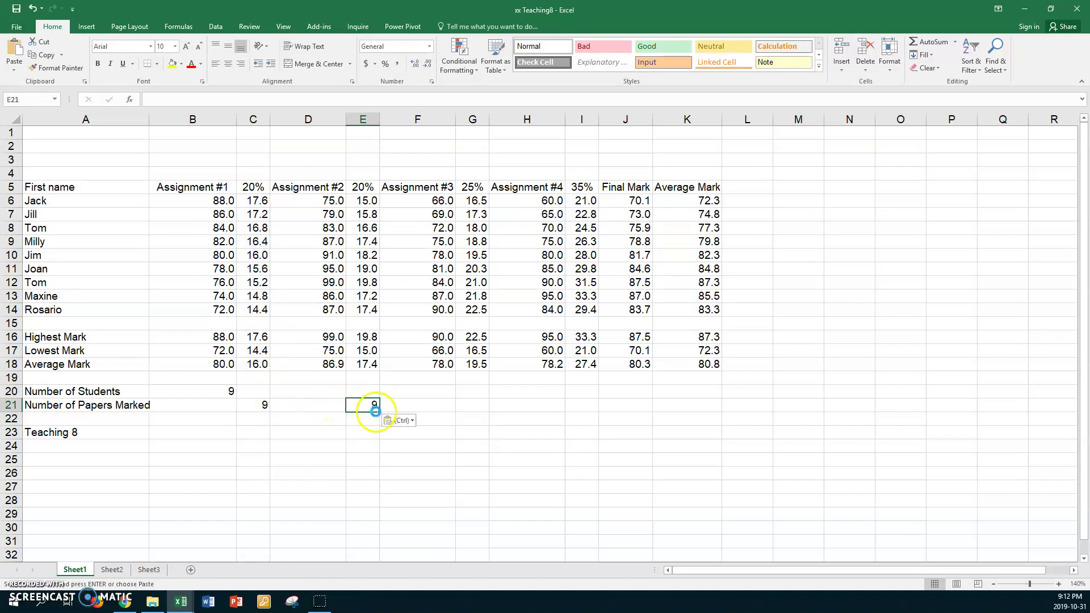
{"action": "left_click", "coordinate": [464, 405]}
{"action": "key", "text": "ctrl+v"}
{"action": "key", "text": "ctrl"}
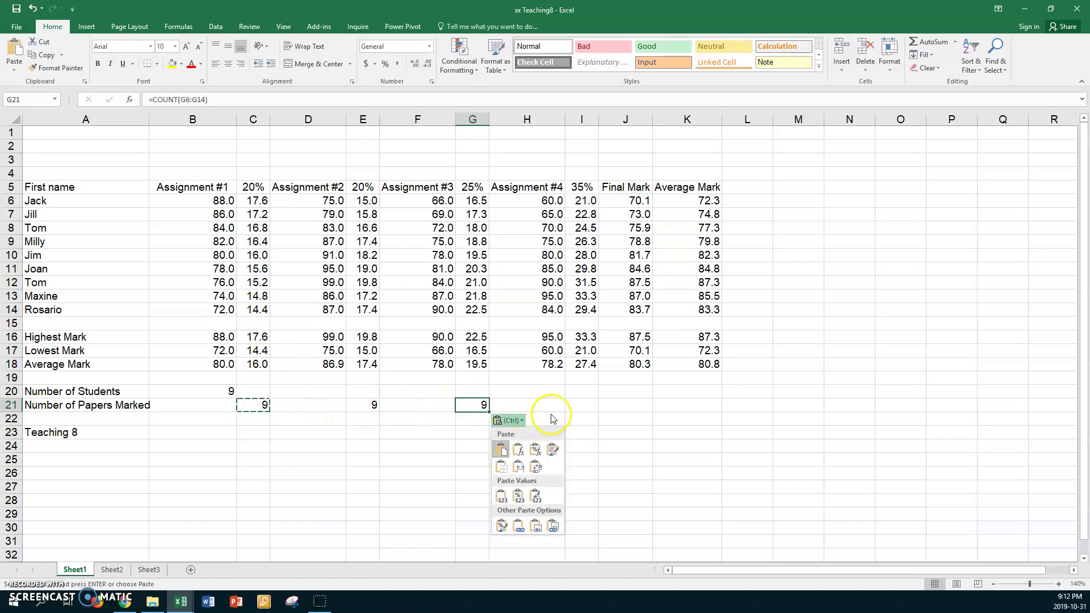
{"action": "left_click", "coordinate": [582, 404]}
{"action": "left_click", "coordinate": [582, 405]}
{"action": "key", "text": "ctrl+v"}
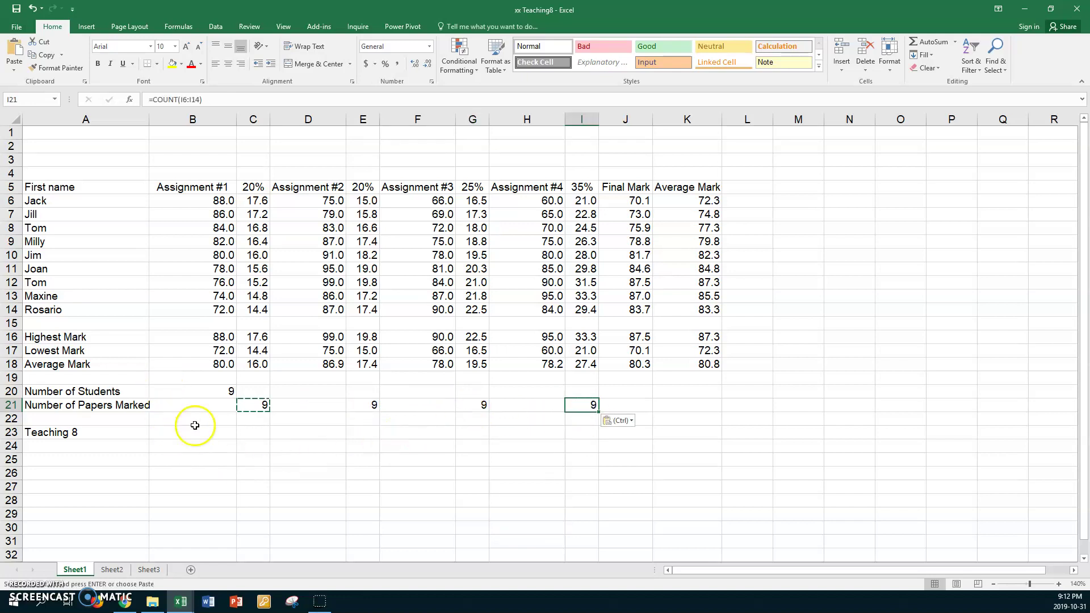
Test the Assignment #2 papers-marked count by replacing the weighted mark in E13 with 0, and undo the change.
{"action": "left_click", "coordinate": [189, 390]}
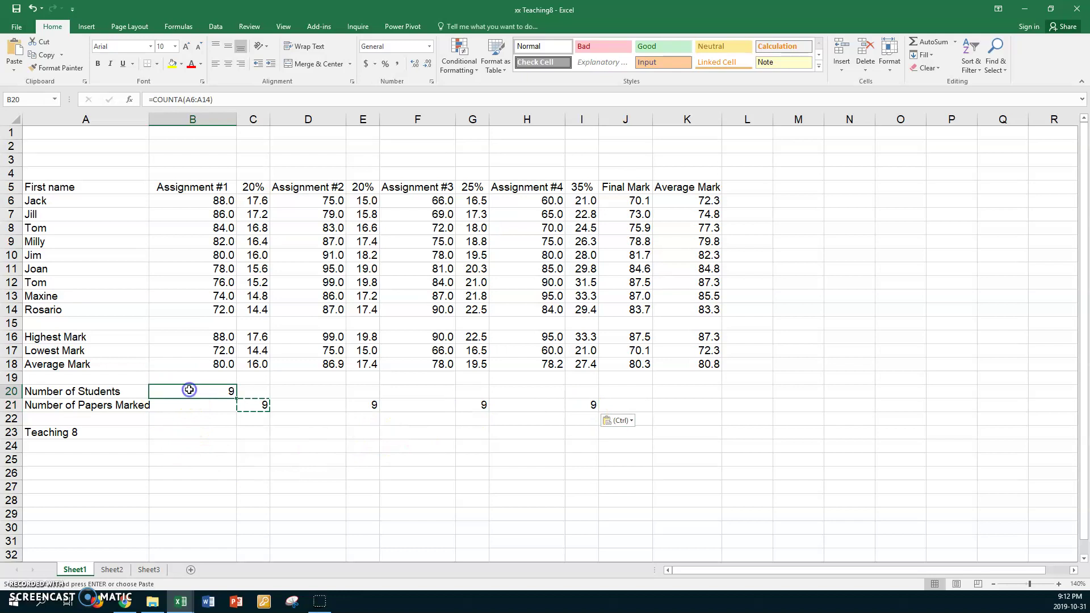
{"action": "left_click", "coordinate": [248, 403]}
{"action": "left_click", "coordinate": [360, 404]}
{"action": "left_click", "coordinate": [368, 296]}
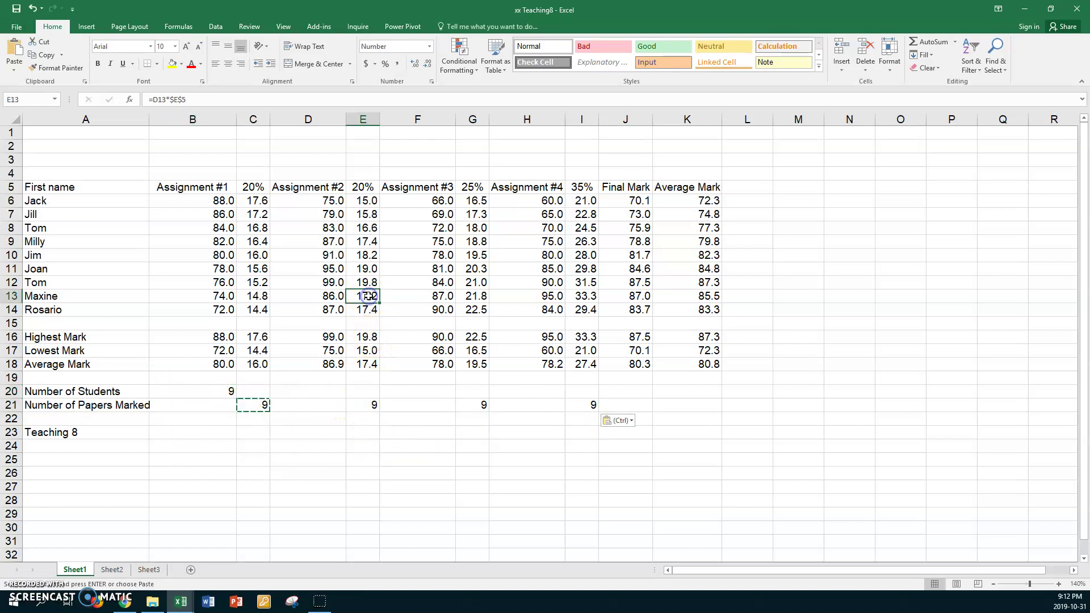
{"action": "key", "text": "Escape"}
{"action": "type", "text": "0"}
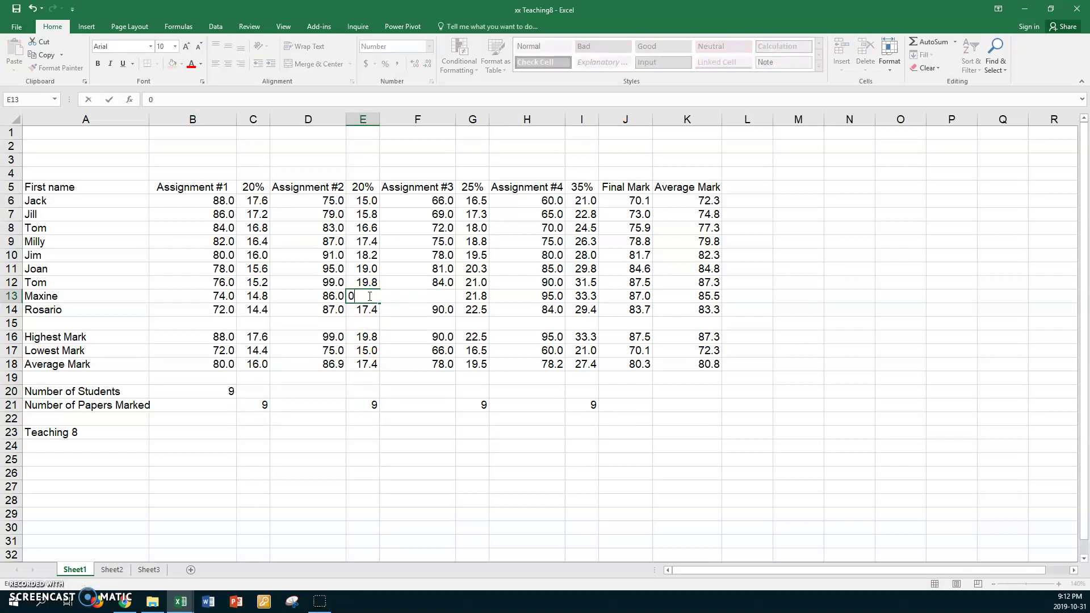
{"action": "key", "text": "Return"}
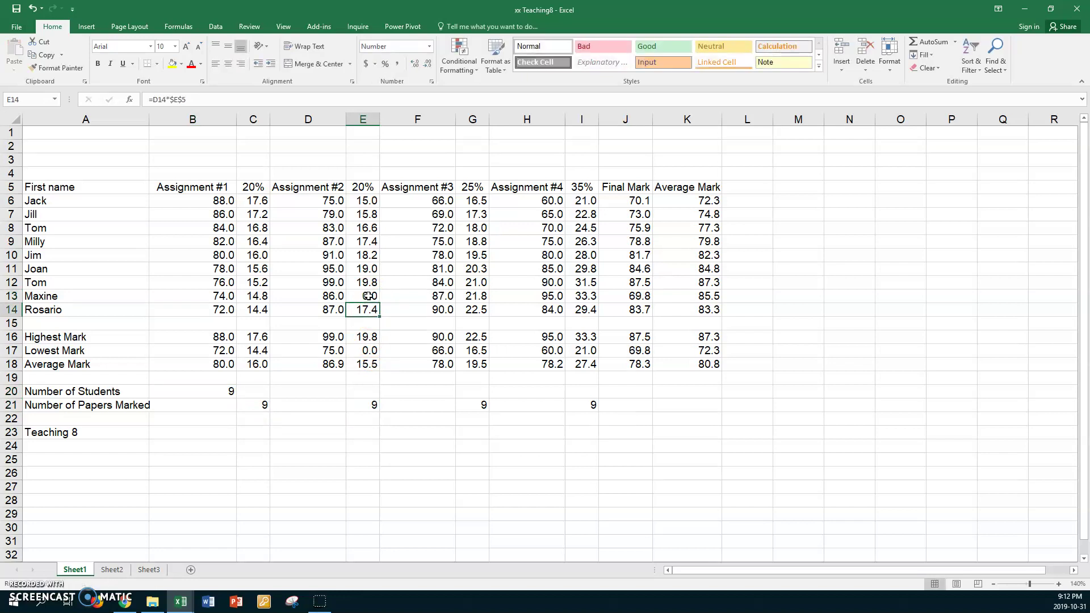
{"action": "left_click", "coordinate": [369, 296]}
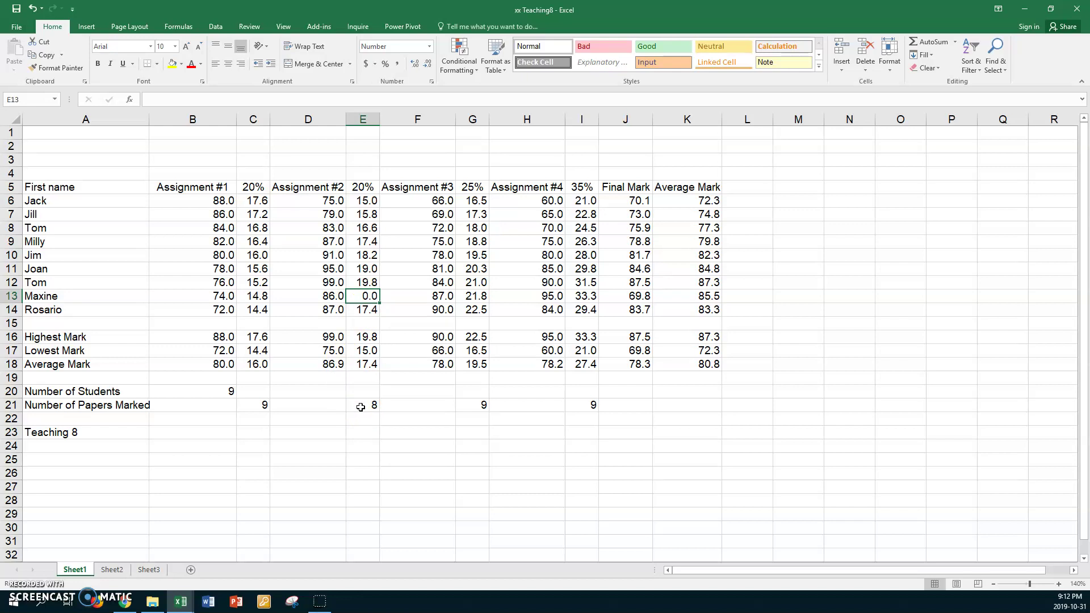
{"action": "key", "text": "ctrl+z"}
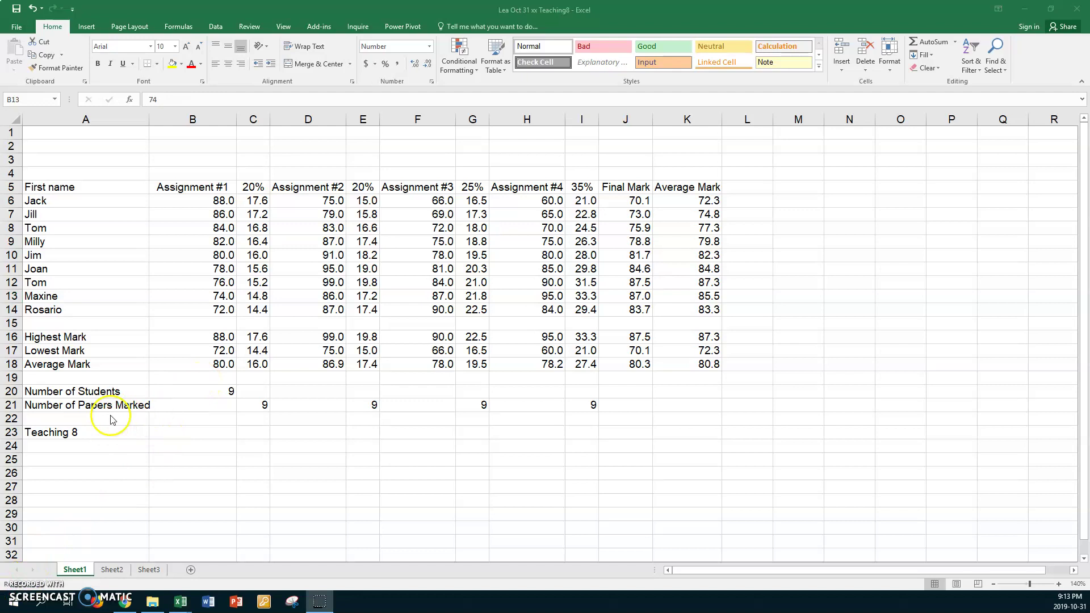
Close the Teaching8 workbook and widen column E in the Teaching9 workbook to fit the full Assignment #4 heading.
{"action": "left_click", "coordinate": [17, 26]}
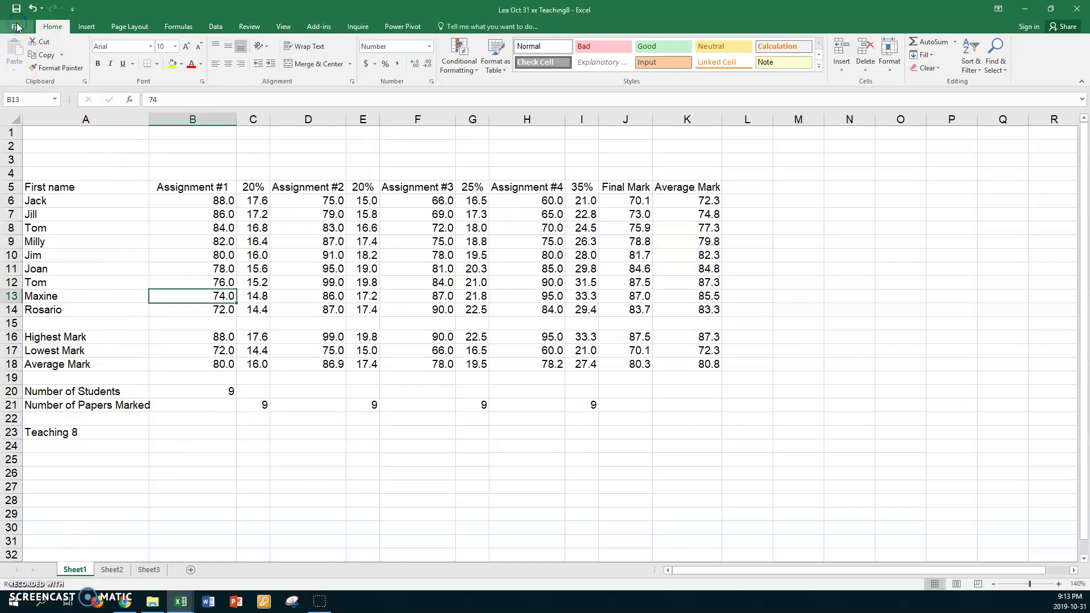
{"action": "left_click", "coordinate": [18, 248]}
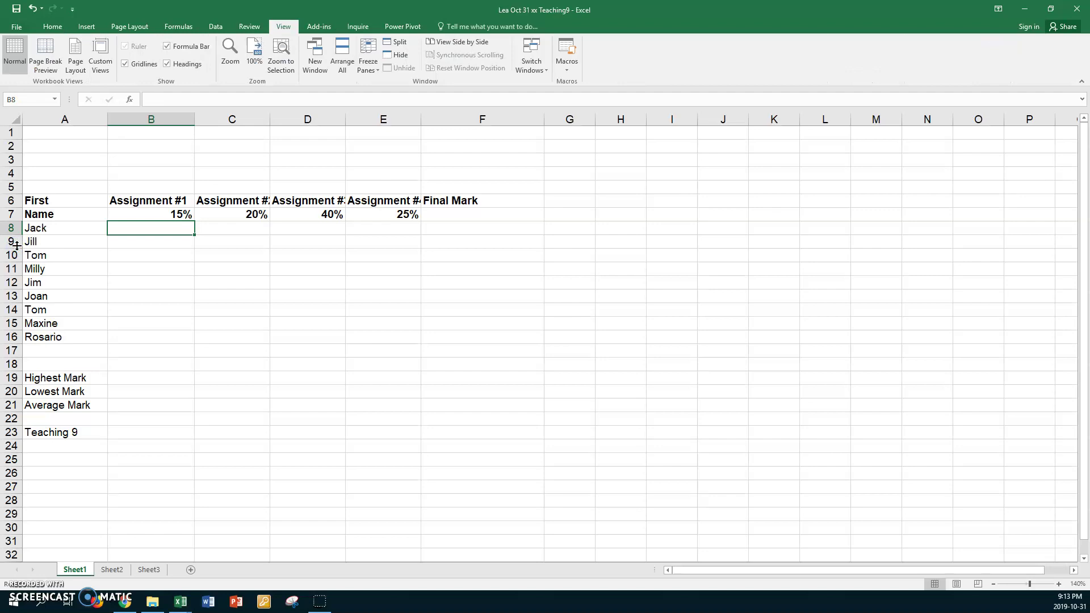
{"action": "left_click", "coordinate": [14, 244]}
{"action": "left_click_drag", "start_coordinate": [421, 119], "coordinate": [442, 115]}
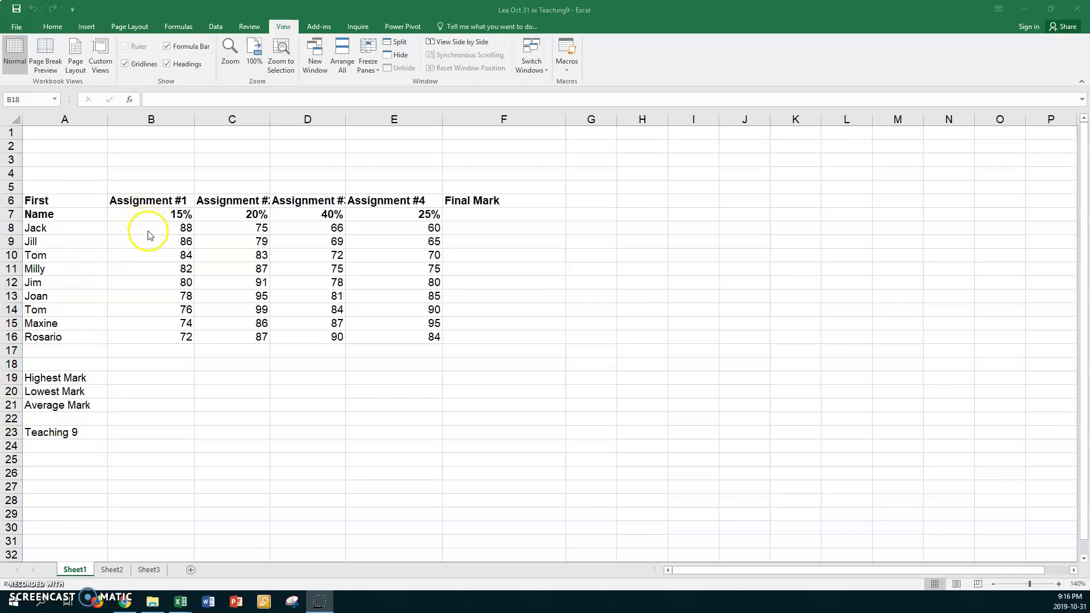
Start the first student's final mark formula in F8 with the weighted Assignment #1 term (B8*$B$7), using an absolute weight reference.
{"action": "left_click", "coordinate": [473, 229]}
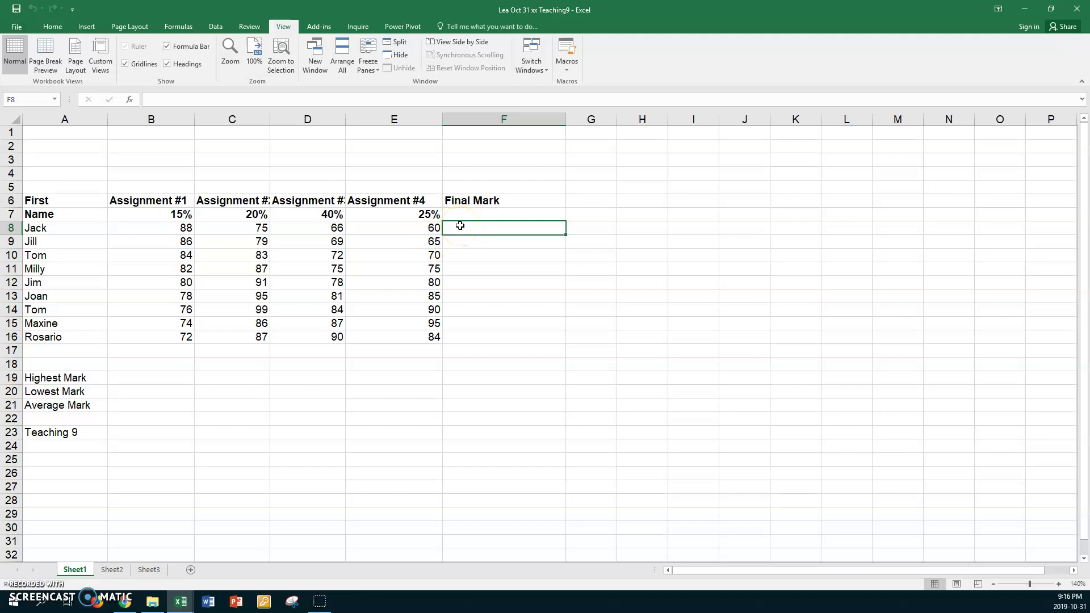
{"action": "type", "text": "=("}
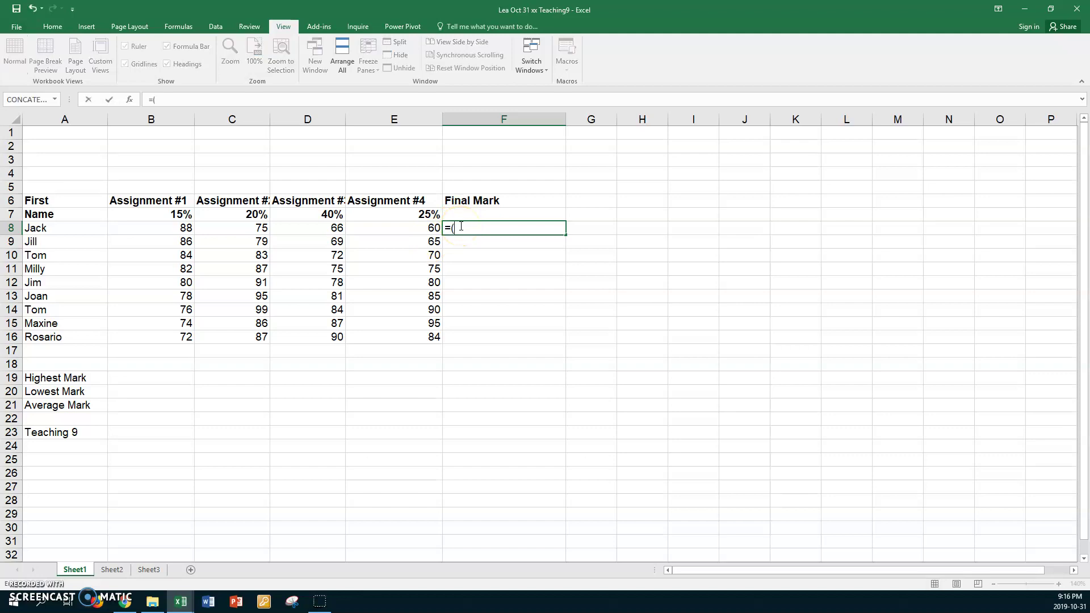
{"action": "left_click", "coordinate": [161, 230]}
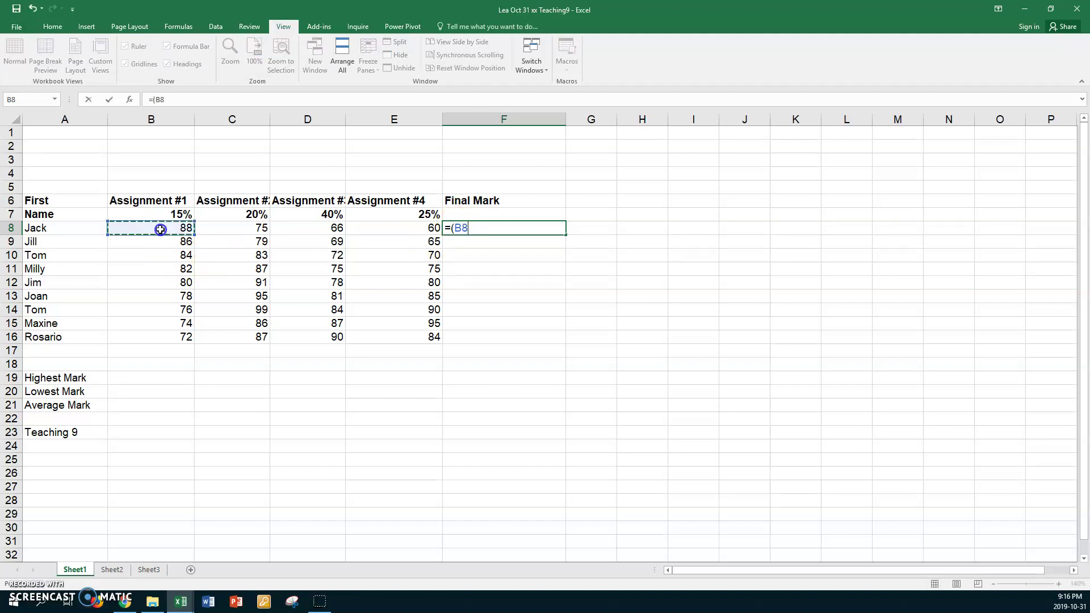
{"action": "type", "text": "*"}
{"action": "left_click", "coordinate": [155, 214]}
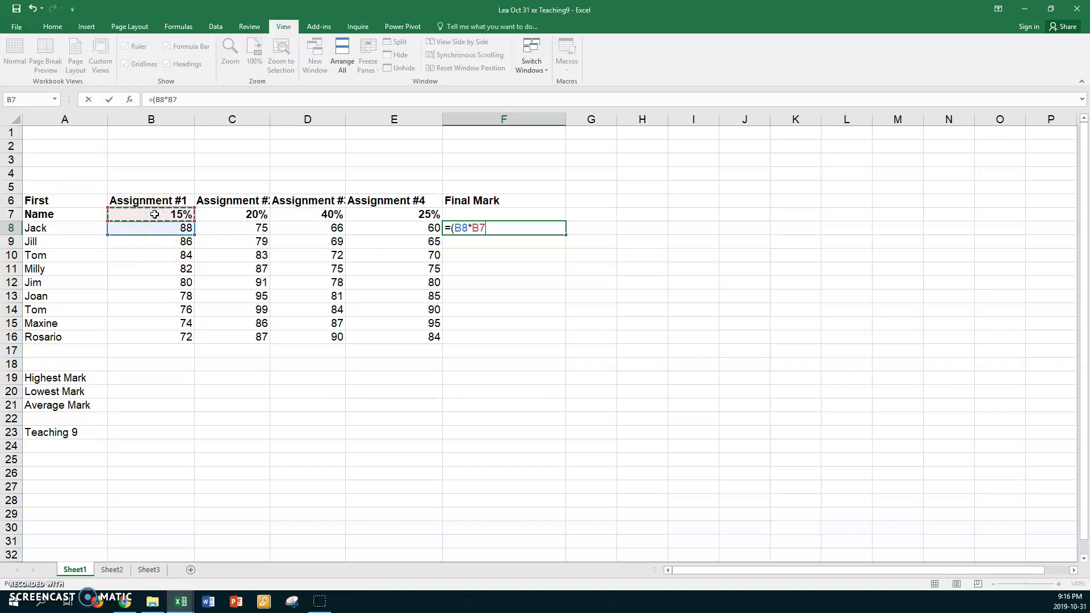
{"action": "key", "text": "F4"}
{"action": "type", "text": "+("}
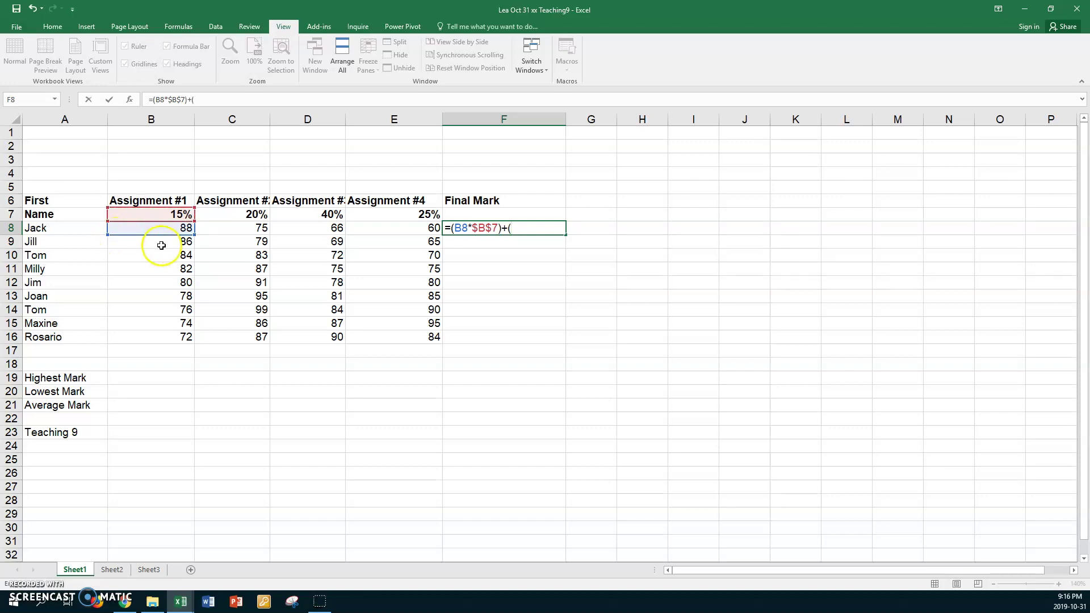
Extend the F8 formula with the weighted Assignment #2 and #3 terms, (C8*$C$7)+(D8*$D$7).
{"action": "left_click", "coordinate": [227, 227]}
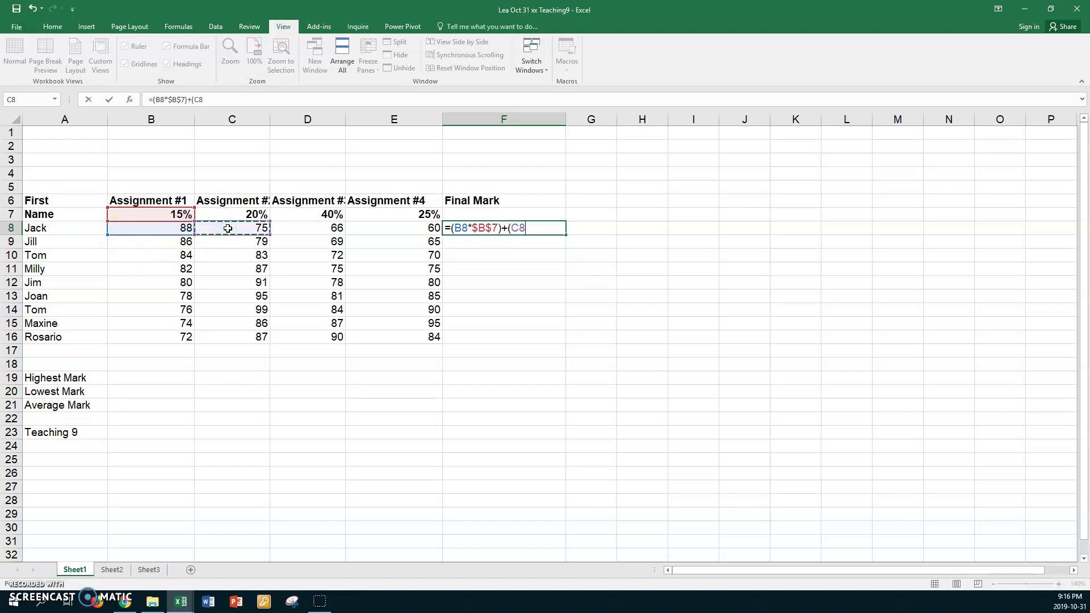
{"action": "type", "text": "*"}
{"action": "left_click", "coordinate": [236, 214]}
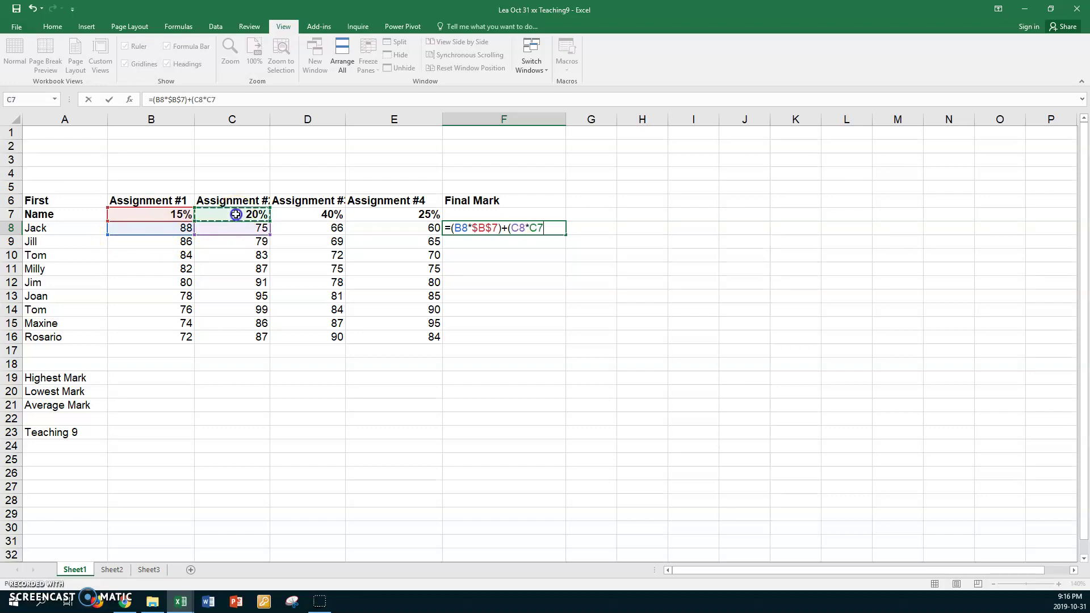
{"action": "key", "text": "F4"}
{"action": "type", "text": ")+("}
{"action": "left_click", "coordinate": [319, 228]}
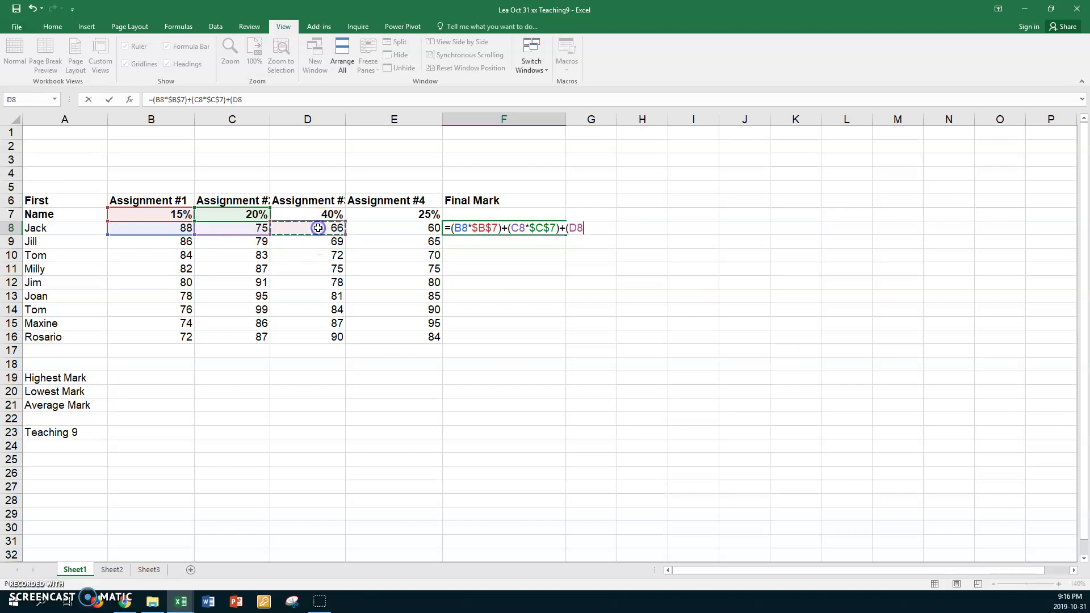
{"action": "type", "text": "*"}
{"action": "left_click", "coordinate": [314, 215]}
{"action": "key", "text": "F4"}
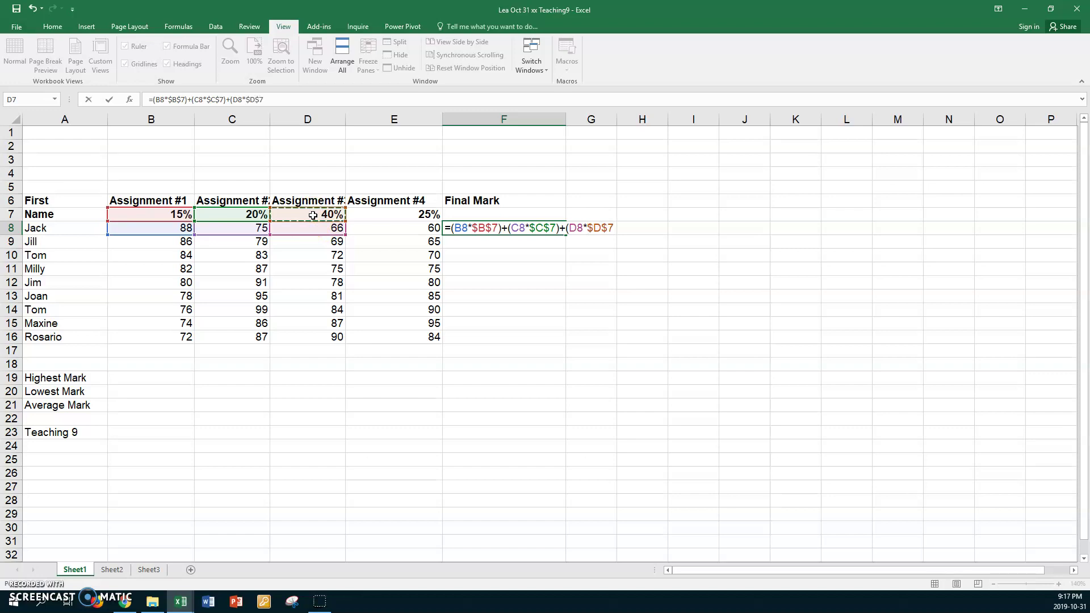
{"action": "type", "text": ")+("}
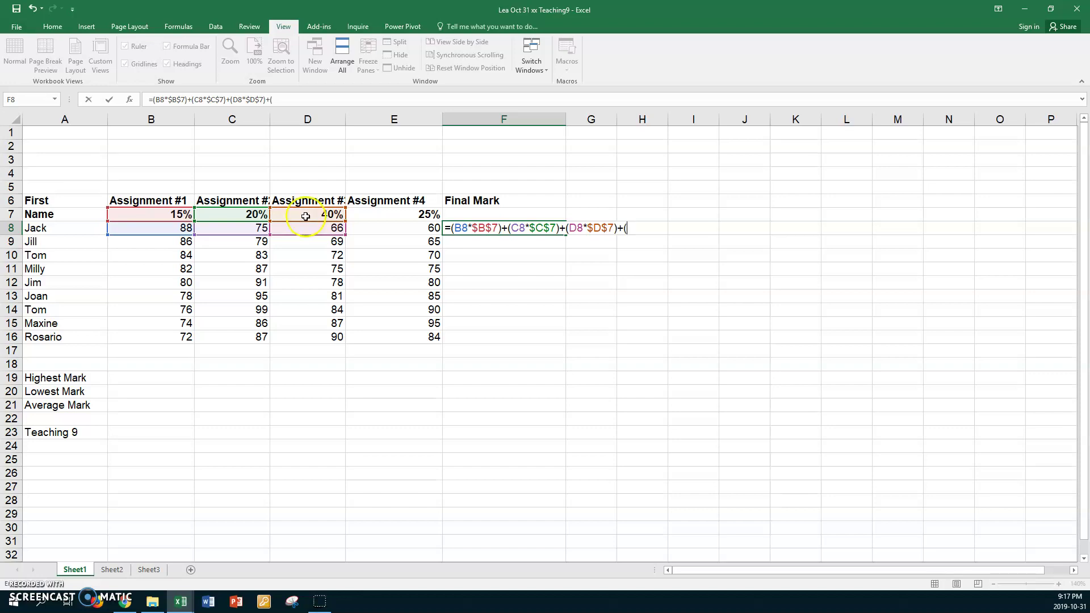
Finish the F8 final mark formula with the weighted Assignment #4 term, (E8*$E$7), and fill it down through F16.
{"action": "left_click", "coordinate": [381, 228]}
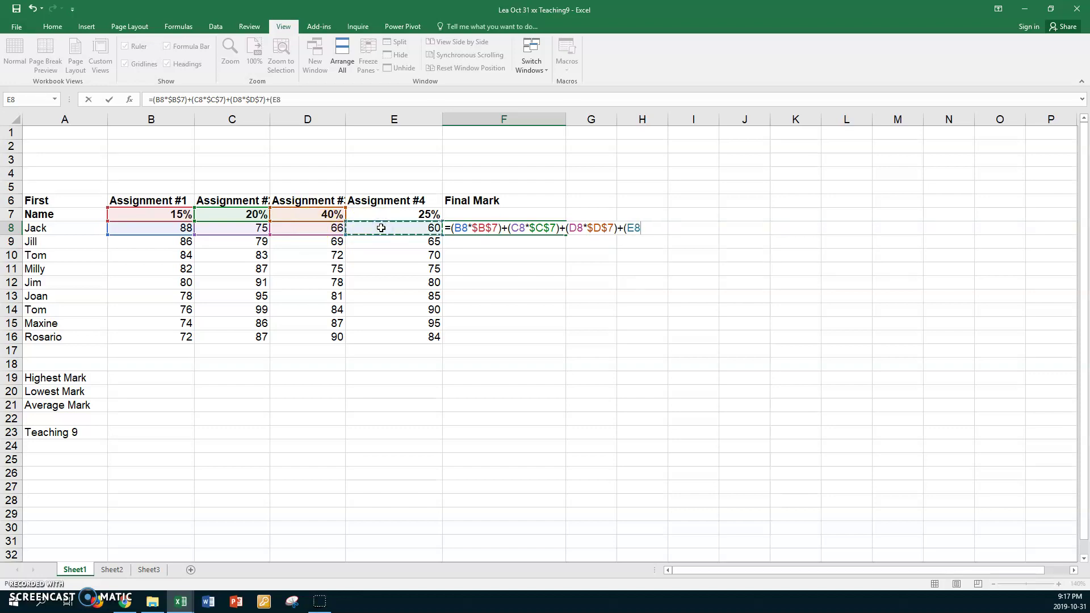
{"action": "type", "text": "*"}
{"action": "left_click", "coordinate": [375, 212]}
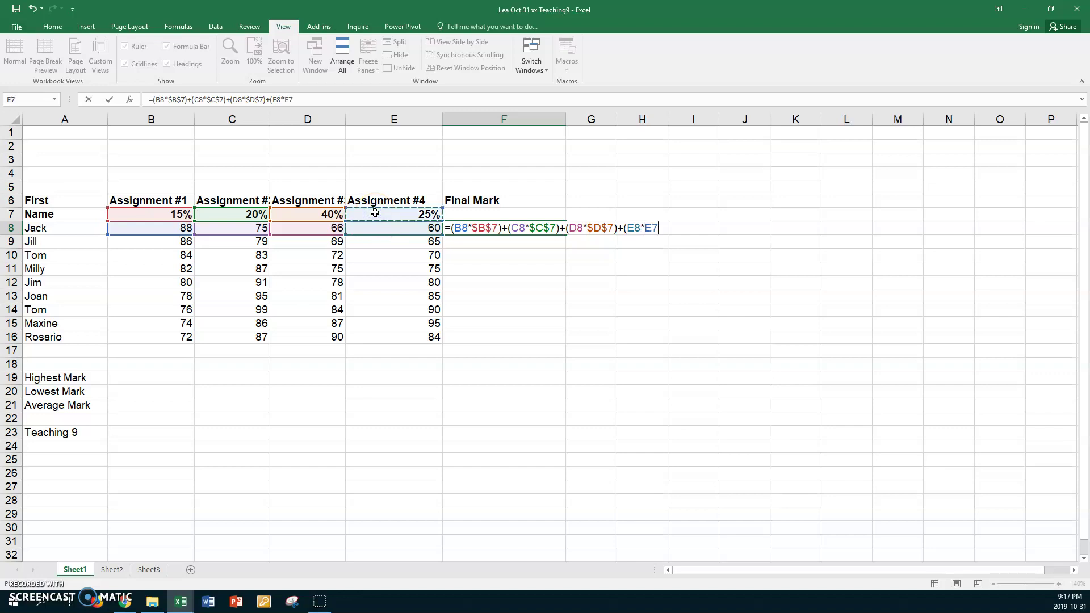
{"action": "key", "text": "F4"}
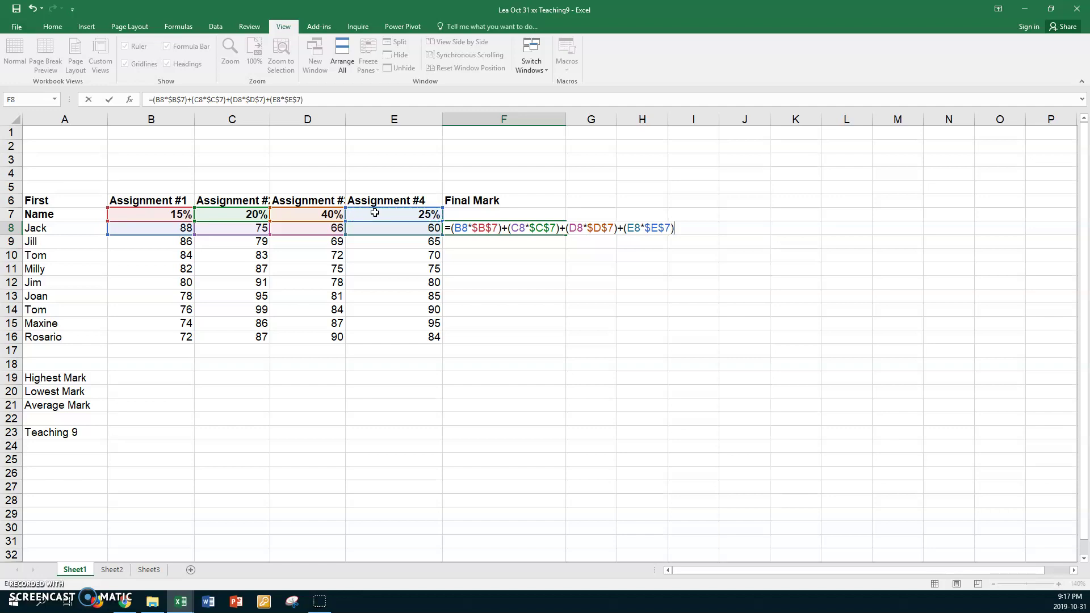
{"action": "key", "text": "Return"}
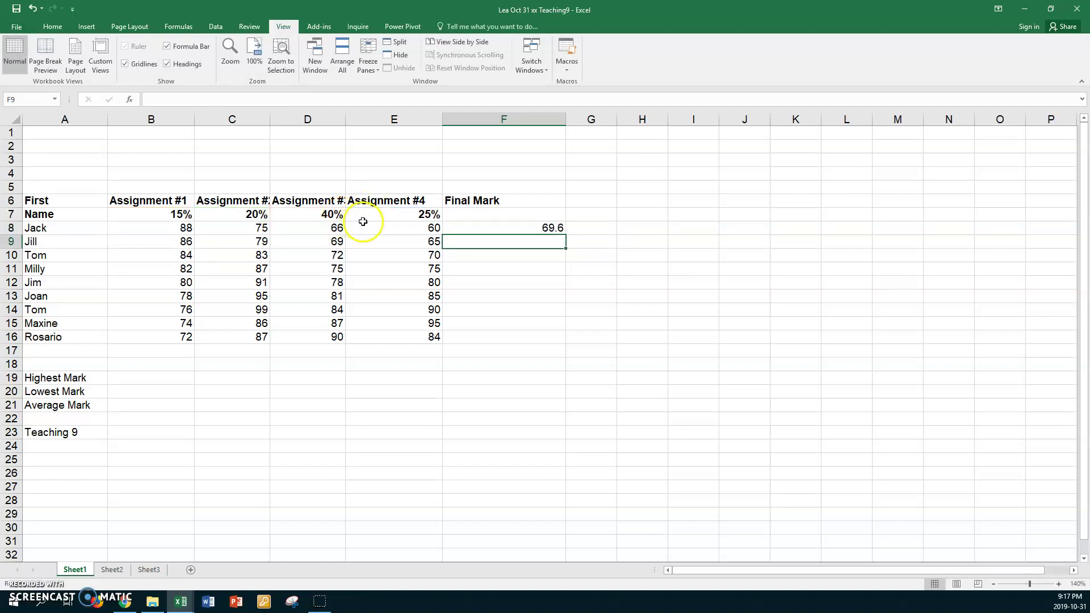
{"action": "left_click", "coordinate": [494, 228]}
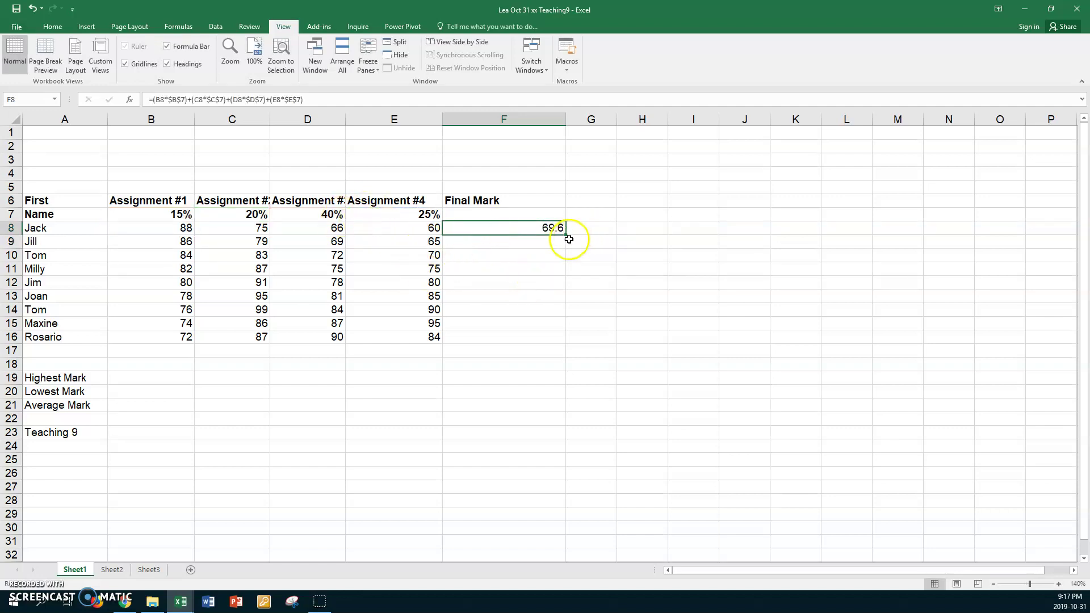
{"action": "left_click_drag", "start_coordinate": [565, 234], "coordinate": [570, 341]}
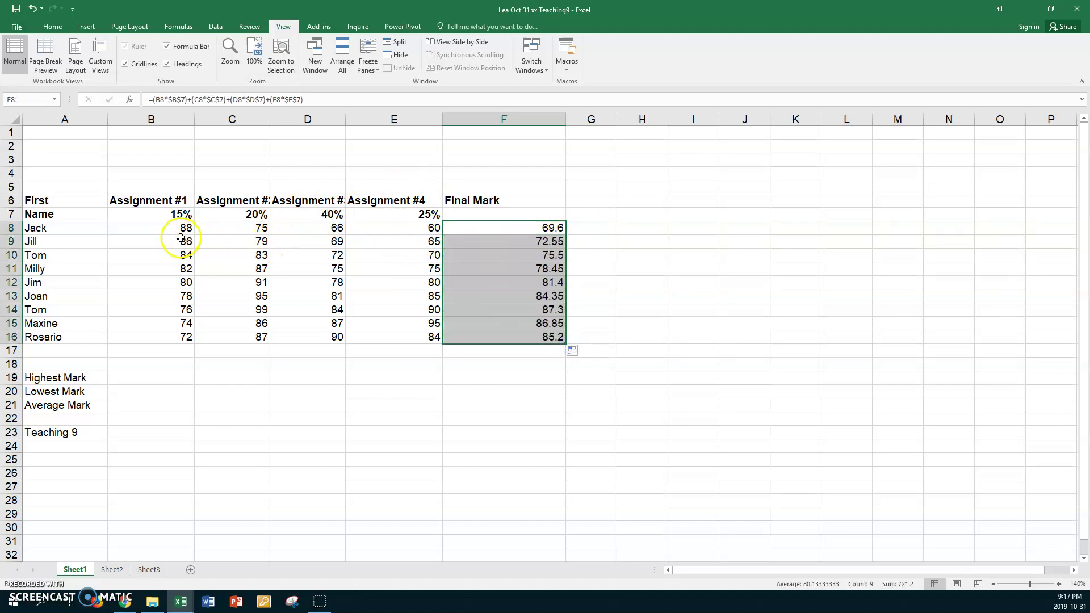
Format all assignment and final marks in B8:F16 to show one decimal place.
{"action": "left_click_drag", "start_coordinate": [158, 229], "coordinate": [530, 338]}
{"action": "left_click", "coordinate": [52, 27]}
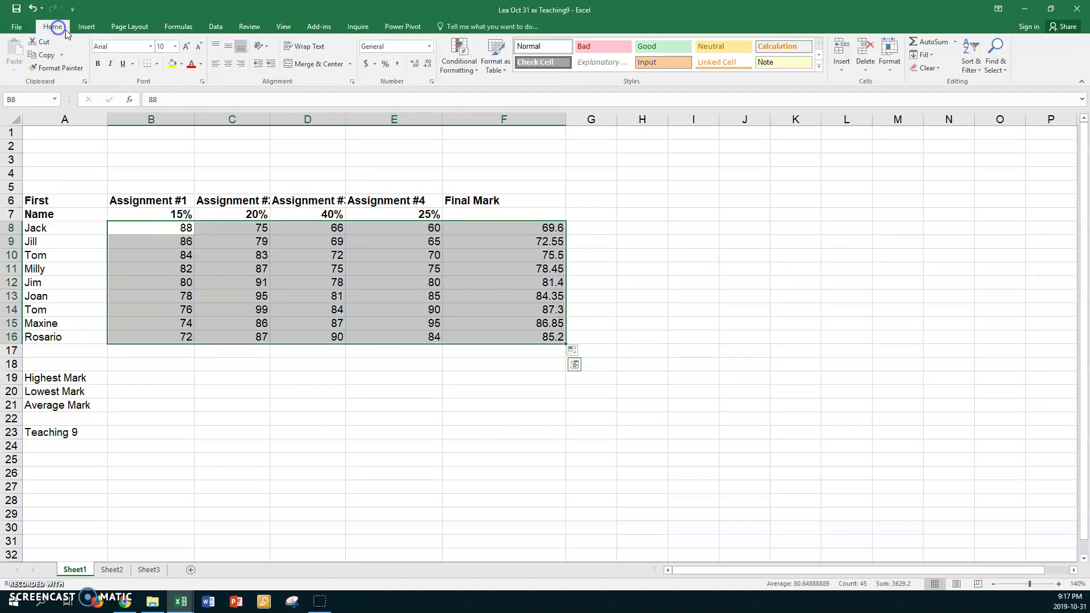
{"action": "left_click", "coordinate": [415, 64]}
{"action": "left_click", "coordinate": [427, 63]}
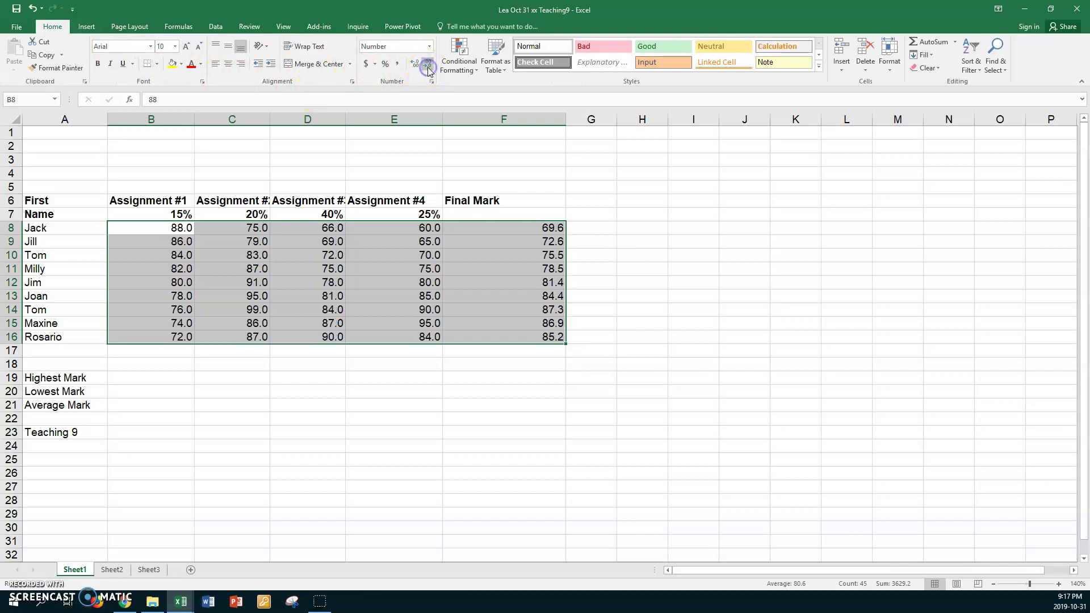
Calculate the highest Assignment #1 mark in B19 with MAX over B8:B16.
{"action": "left_click", "coordinate": [156, 381]}
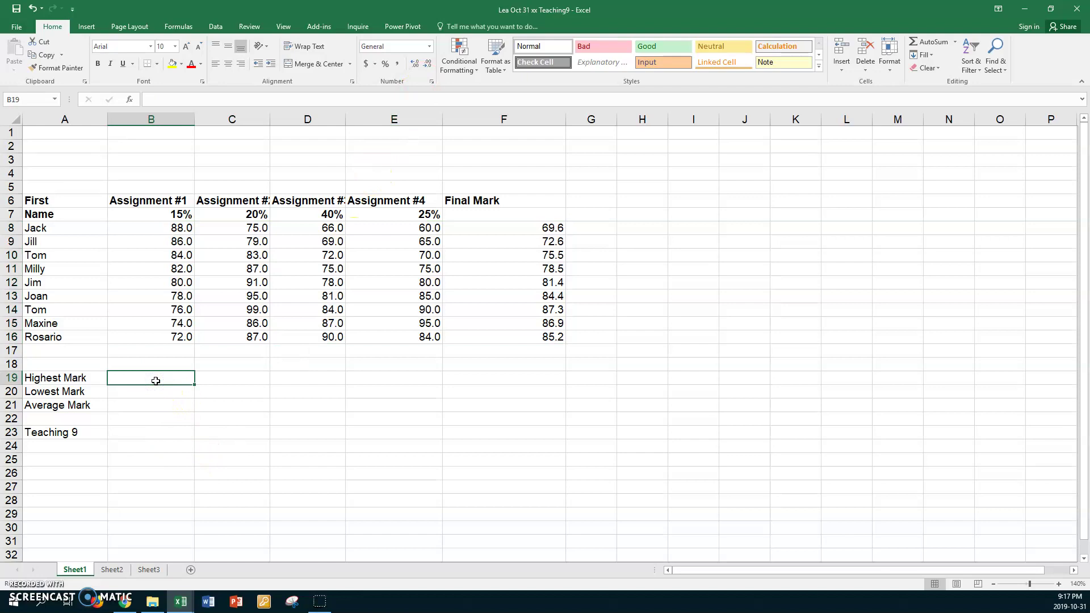
{"action": "type", "text": "=max("}
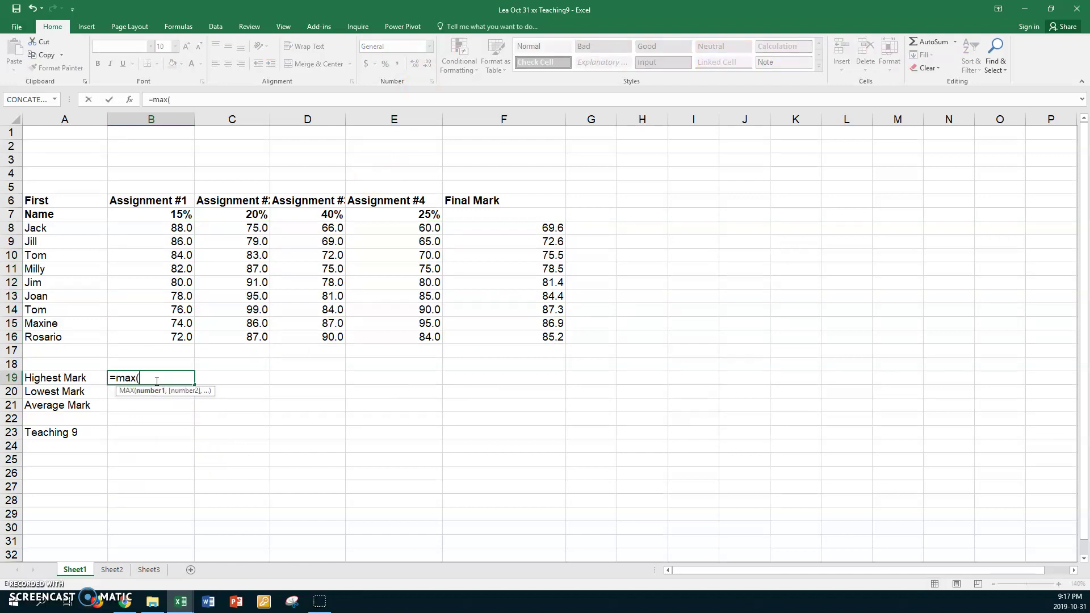
{"action": "scroll", "coordinate": [157, 381], "scroll_direction": "down", "scroll_amount": 1}
{"action": "left_click", "coordinate": [155, 185]}
{"action": "left_click_drag", "start_coordinate": [155, 185], "coordinate": [141, 302]}
{"action": "key", "text": "Return"}
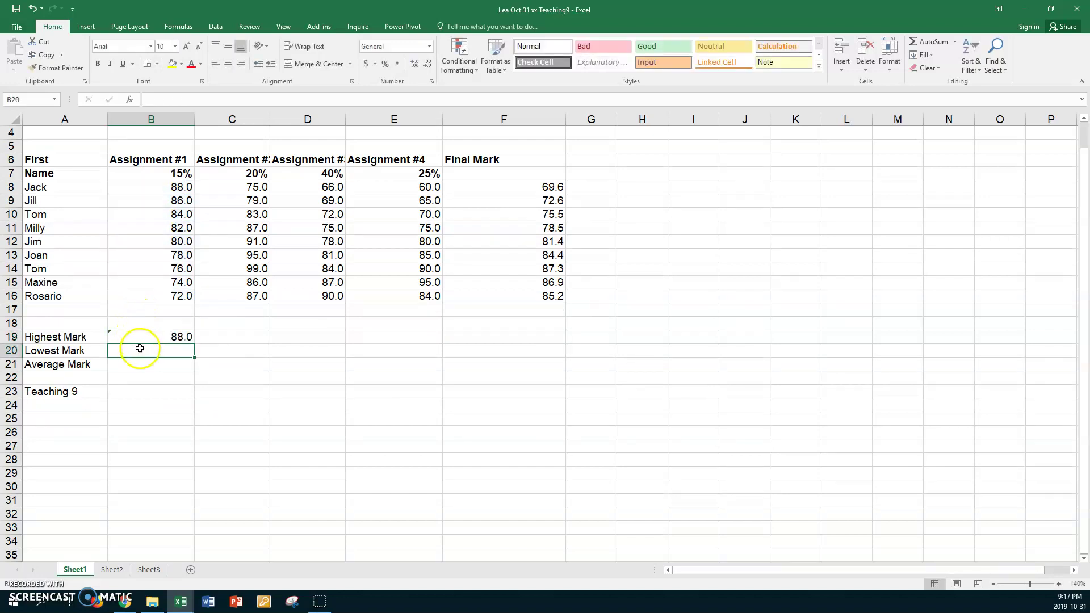
Calculate the lowest Assignment #1 mark in B20 with MIN over B8:B16.
{"action": "type", "text": "=min"}
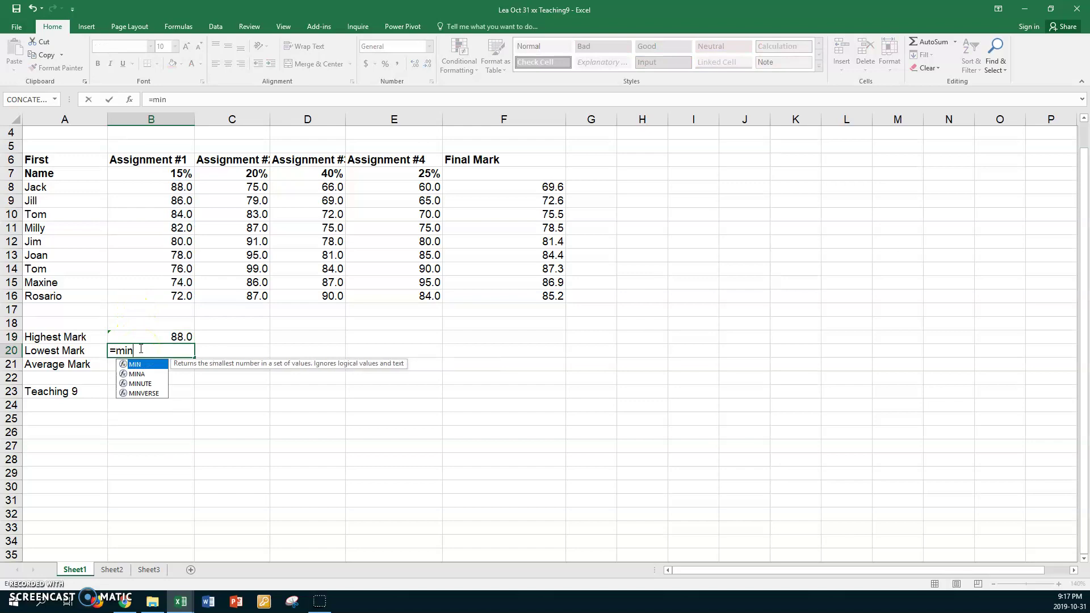
{"action": "type", "text": "("}
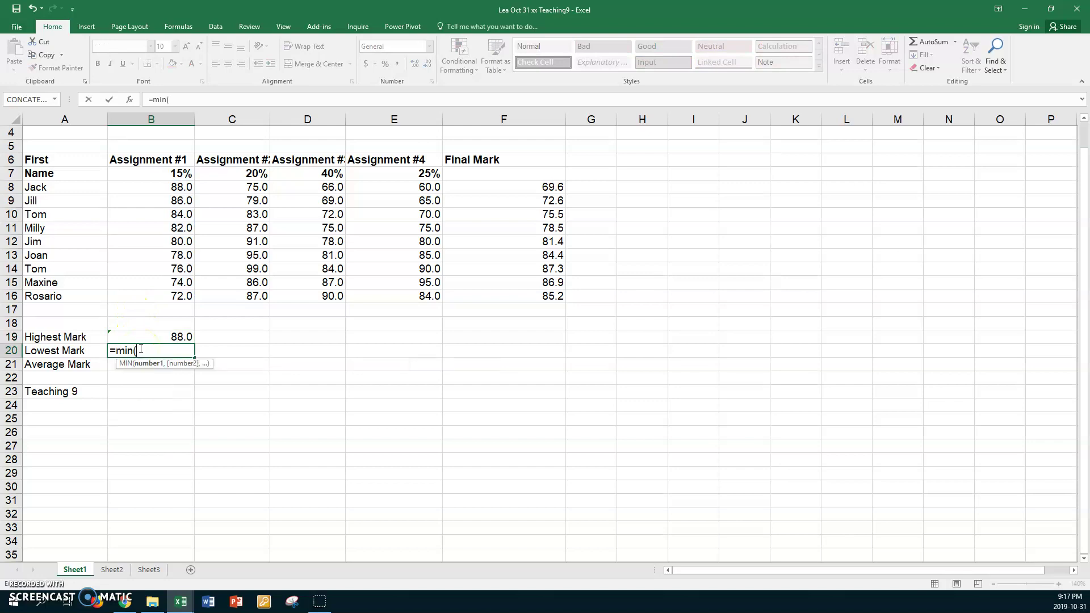
{"action": "left_click", "coordinate": [156, 186]}
{"action": "left_click_drag", "start_coordinate": [160, 205], "coordinate": [157, 302]}
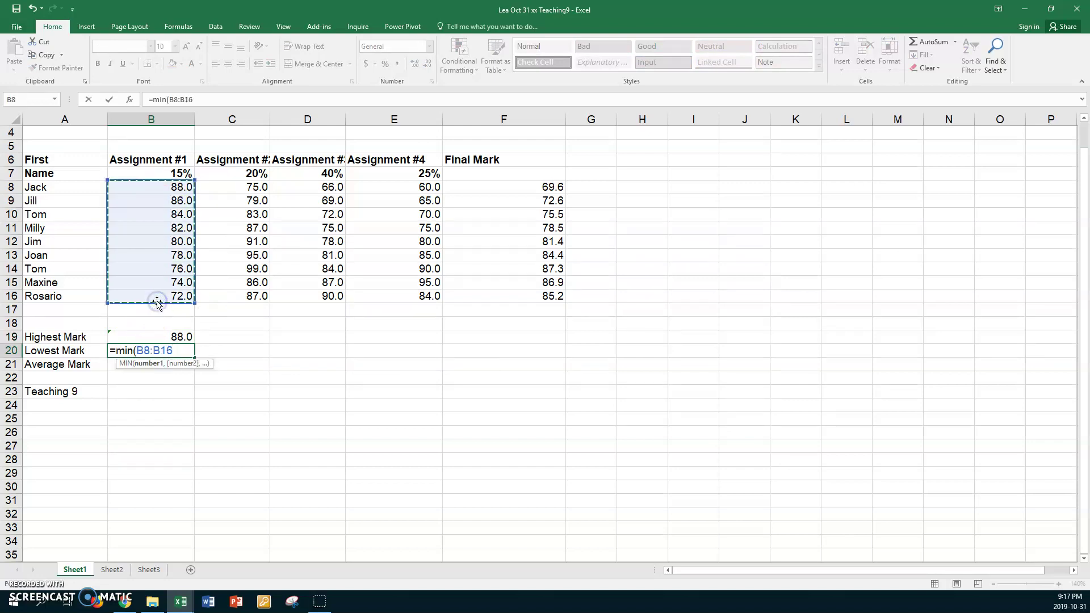
{"action": "key", "text": "Return"}
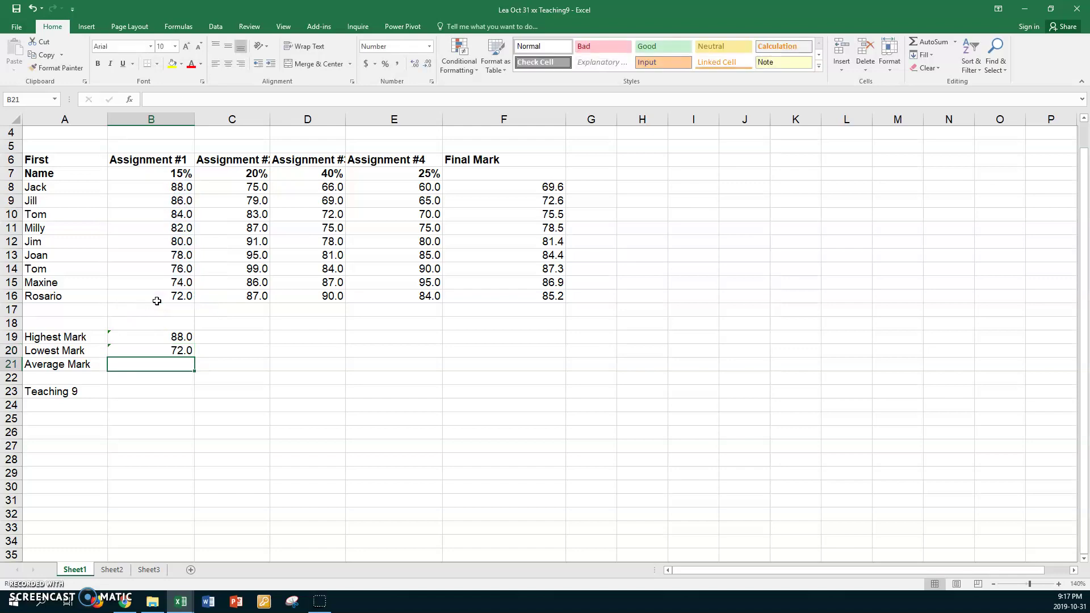
Calculate the Assignment #1 average in B21 with AVERAGE over B8:B16, and fill the B19:B21 formulas across through column G.
{"action": "type", "text": "=avera"}
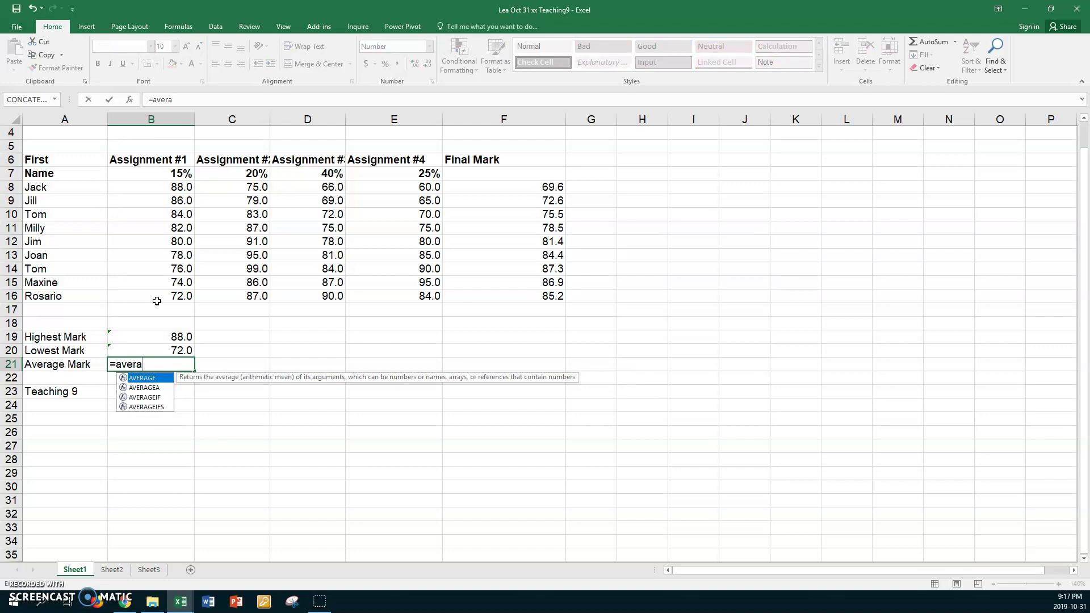
{"action": "type", "text": "ge("}
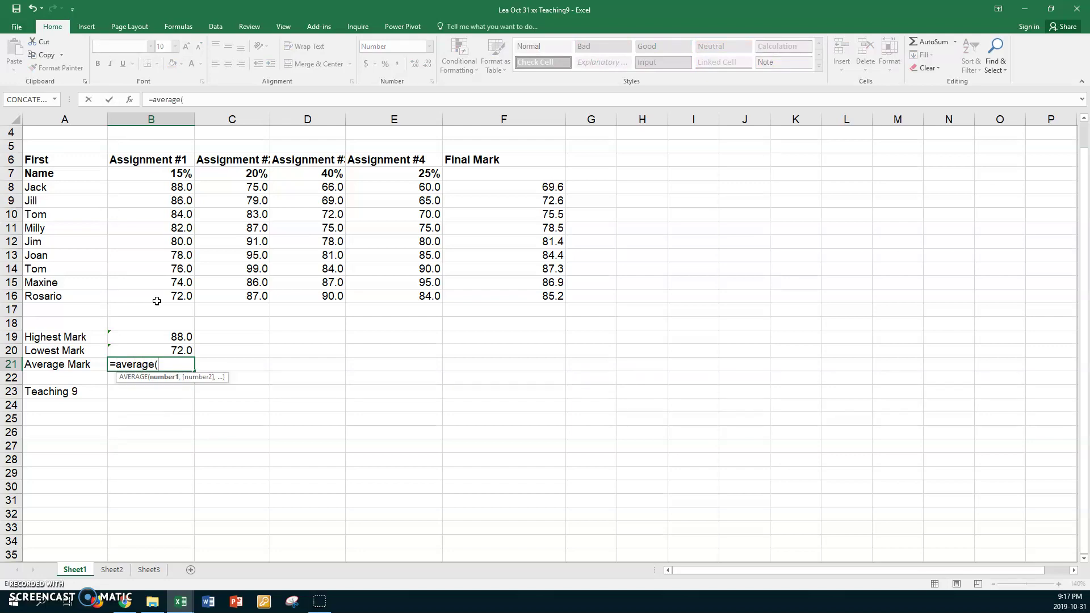
{"action": "left_click_drag", "start_coordinate": [151, 187], "coordinate": [144, 296]}
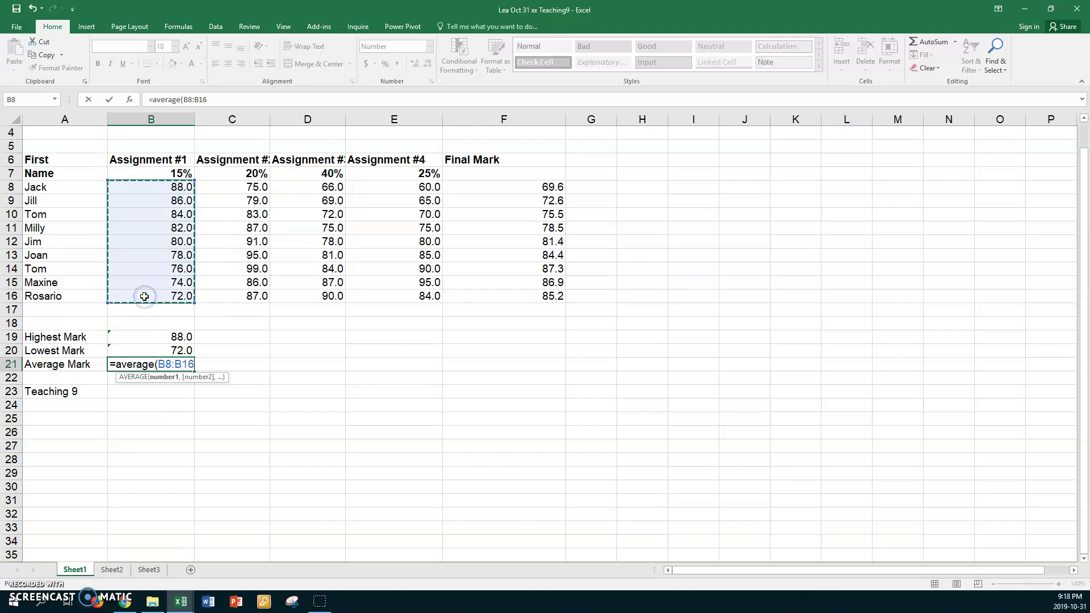
{"action": "key", "text": "Return"}
{"action": "left_click_drag", "start_coordinate": [134, 337], "coordinate": [604, 378]}
Add the column heading Average in G6 beside Final Mark.
{"action": "left_click", "coordinate": [586, 158]}
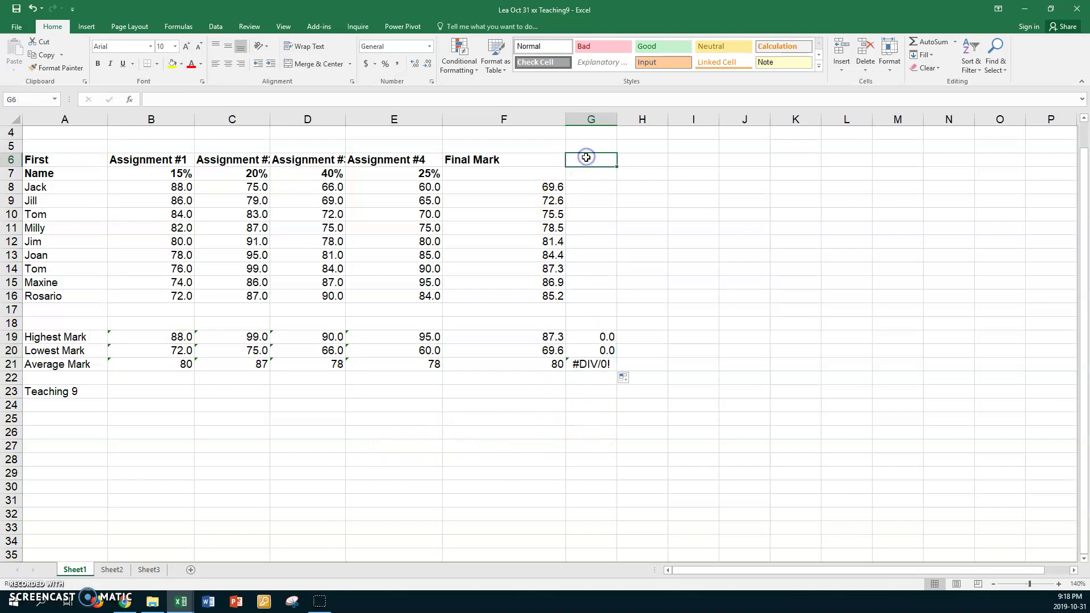
{"action": "type", "text": "Average"}
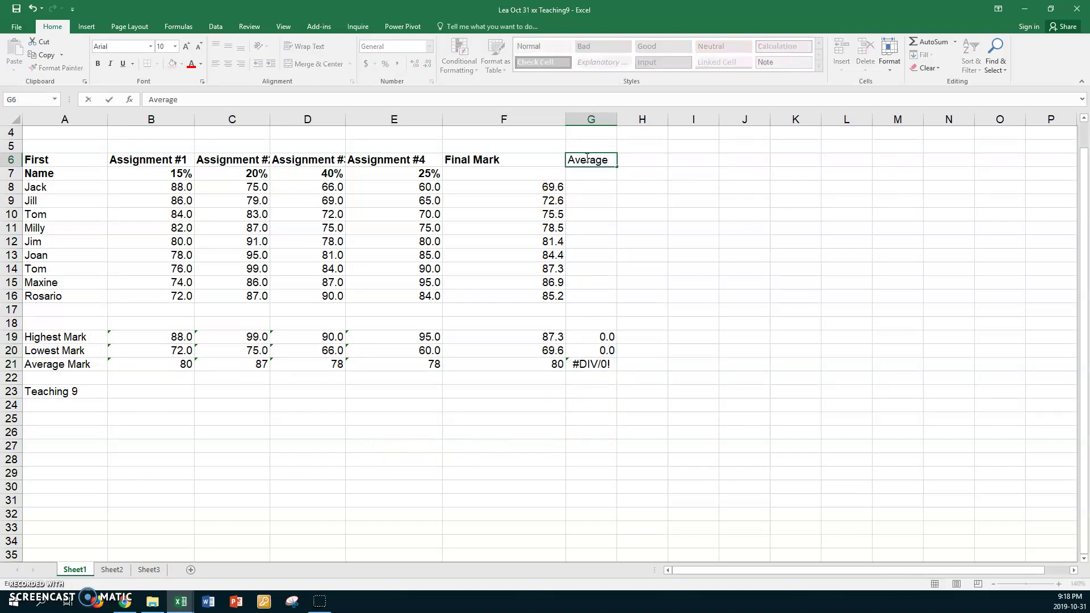
{"action": "key", "text": "Return"}
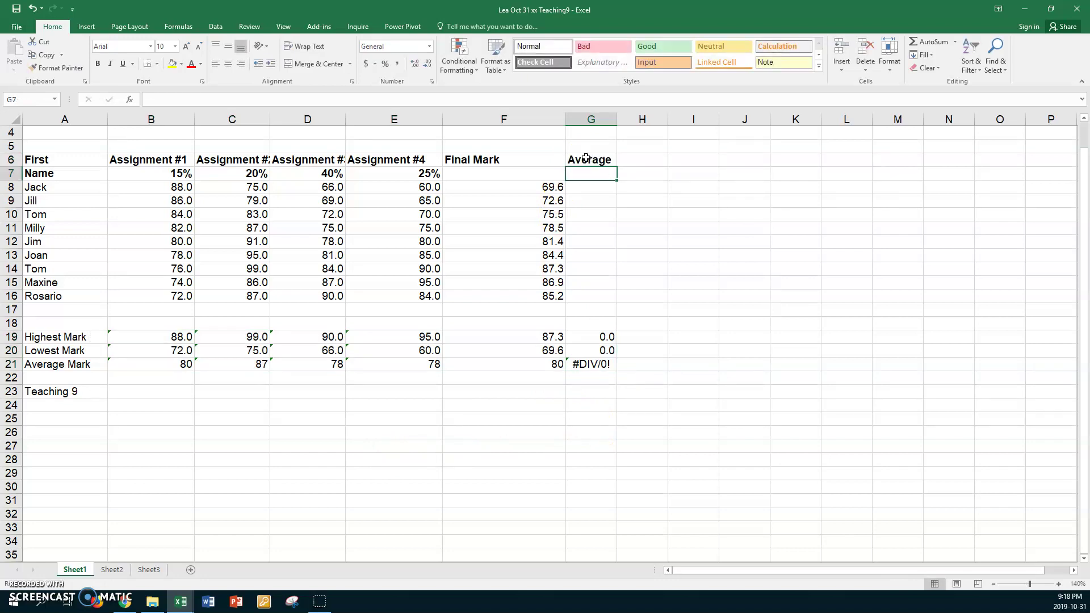
Calculate the first student's unweighted average in G8 with AVERAGE over B8:E8, and fill the formula down through G16.
{"action": "left_click", "coordinate": [583, 185]}
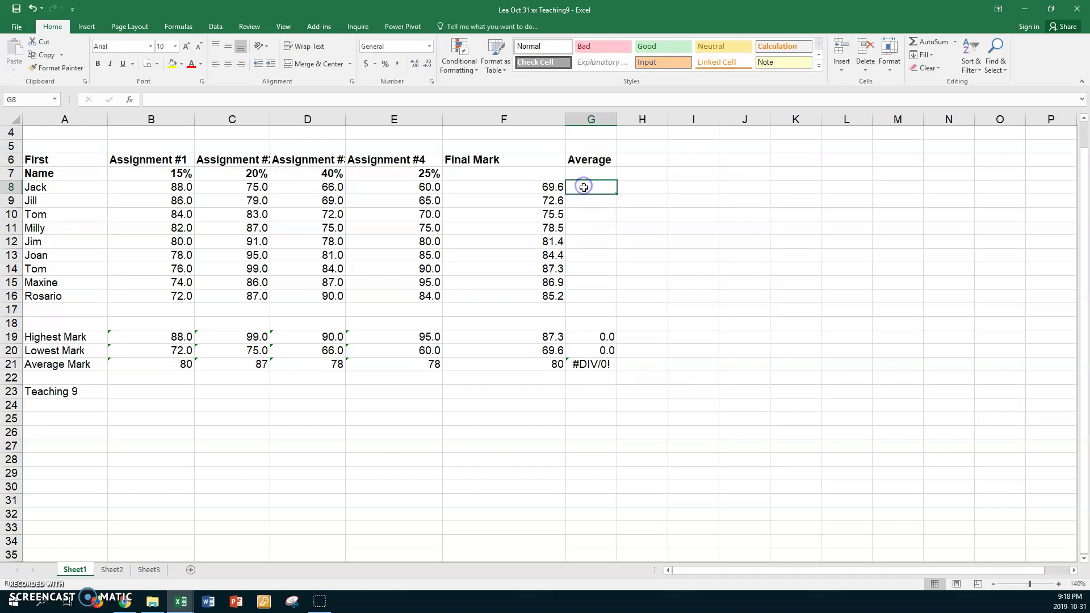
{"action": "type", "text": "=average("}
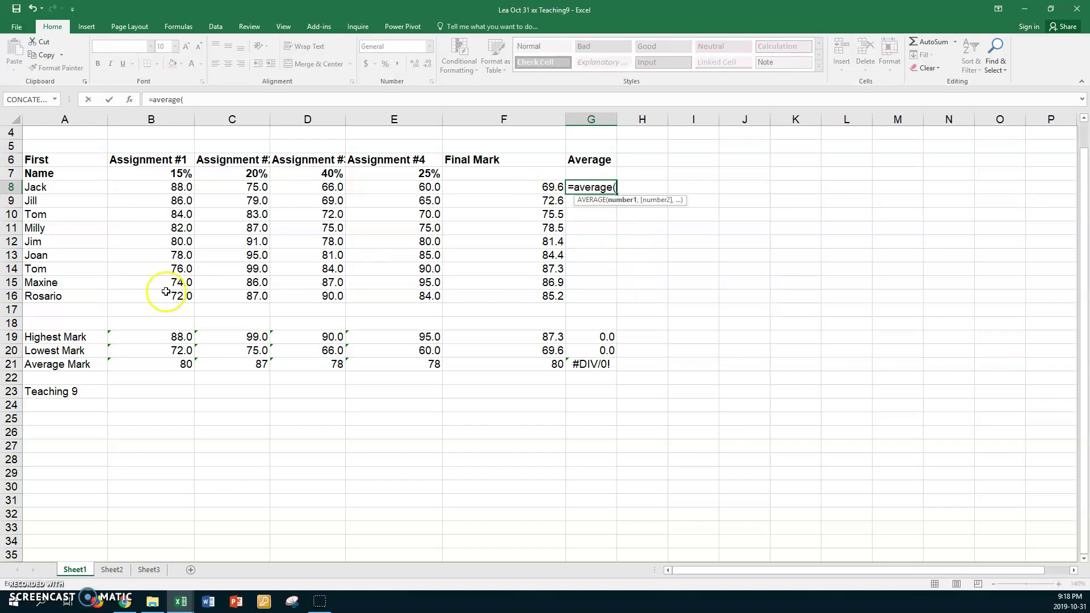
{"action": "left_click", "coordinate": [177, 186]}
{"action": "left_click_drag", "start_coordinate": [178, 186], "coordinate": [381, 185]}
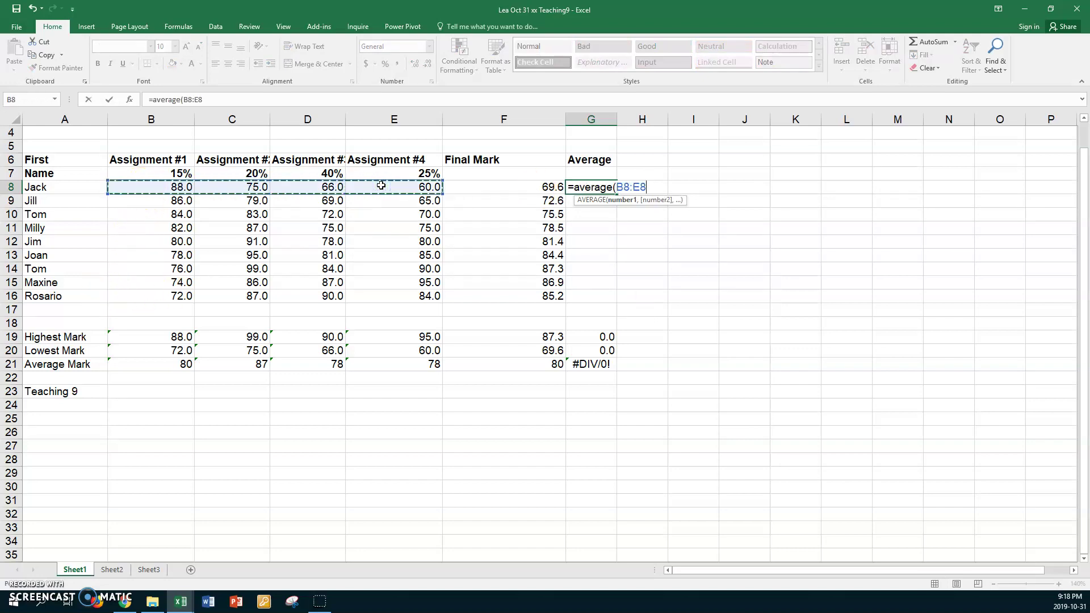
{"action": "key", "text": "Return"}
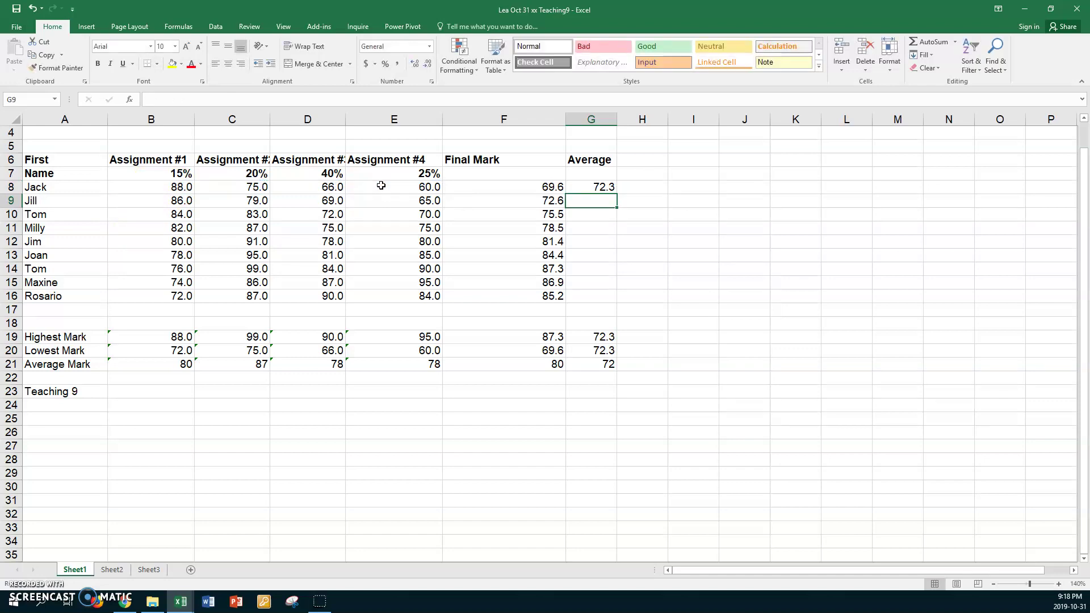
{"action": "left_click", "coordinate": [593, 184]}
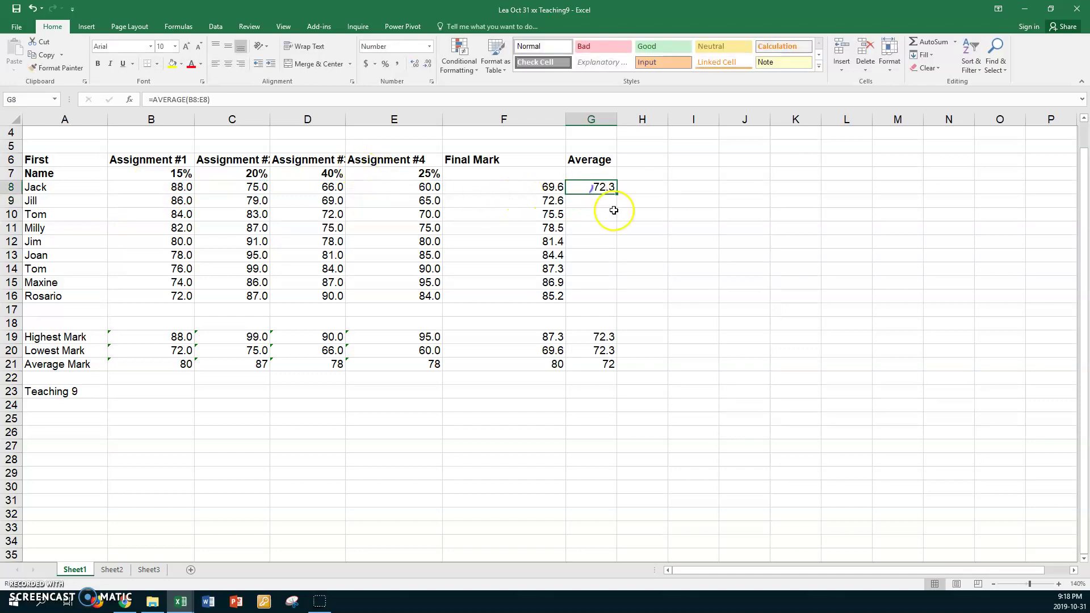
{"action": "left_click_drag", "start_coordinate": [616, 194], "coordinate": [632, 298]}
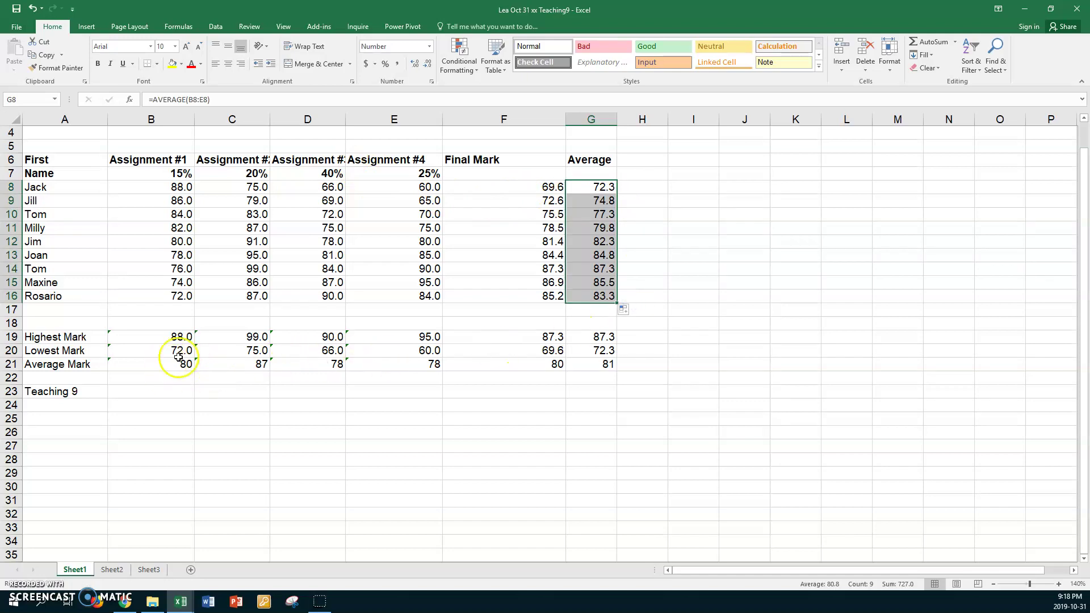
Format the highest, lowest and average marks in B19:G21 to show one decimal place.
{"action": "left_click_drag", "start_coordinate": [150, 335], "coordinate": [576, 363]}
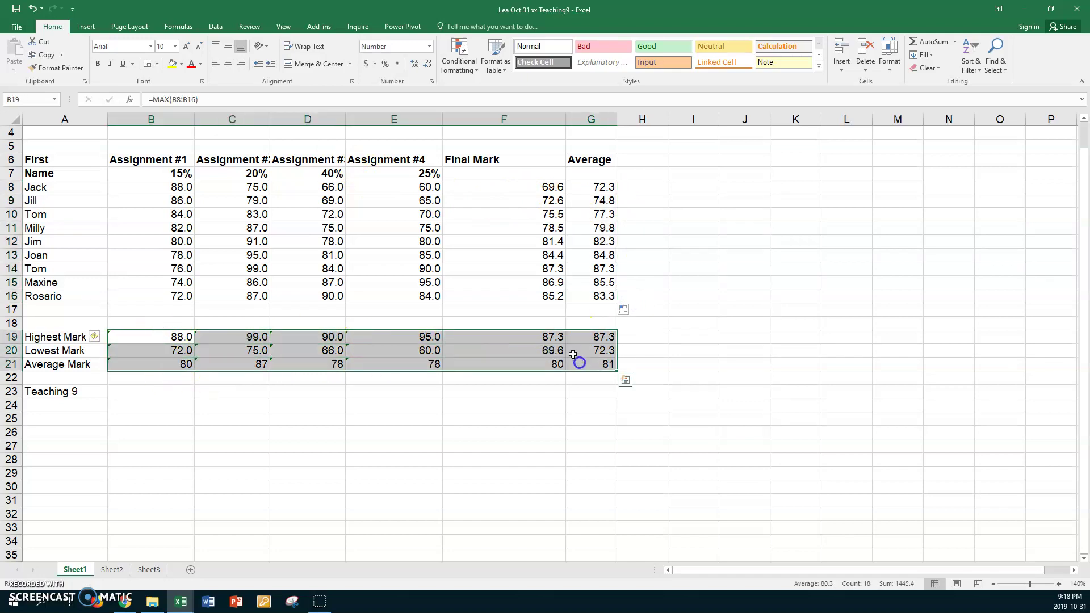
{"action": "left_click", "coordinate": [415, 67]}
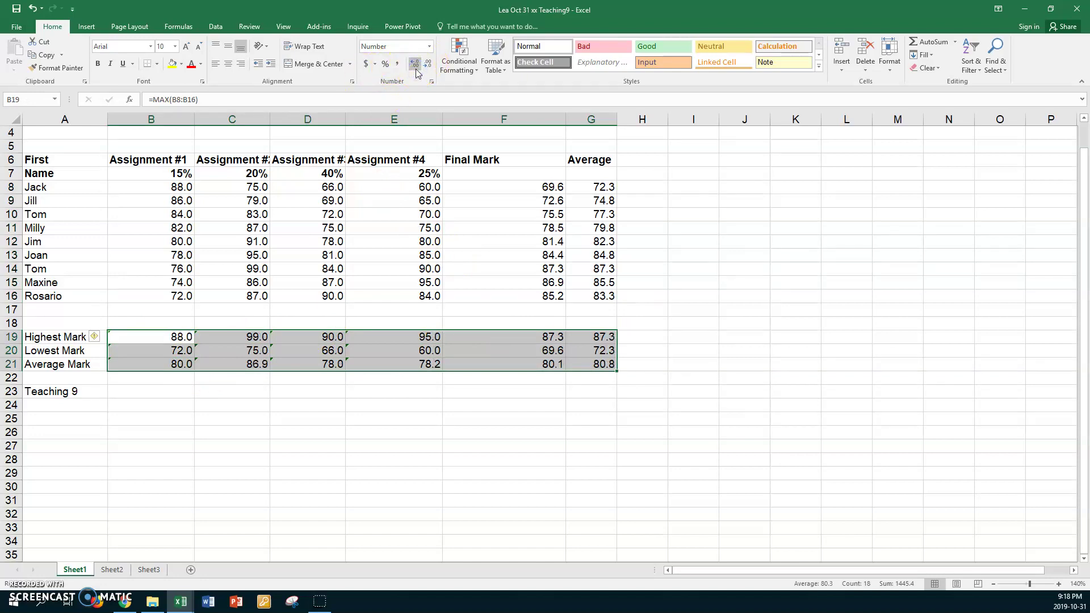
{"action": "left_click", "coordinate": [153, 311]}
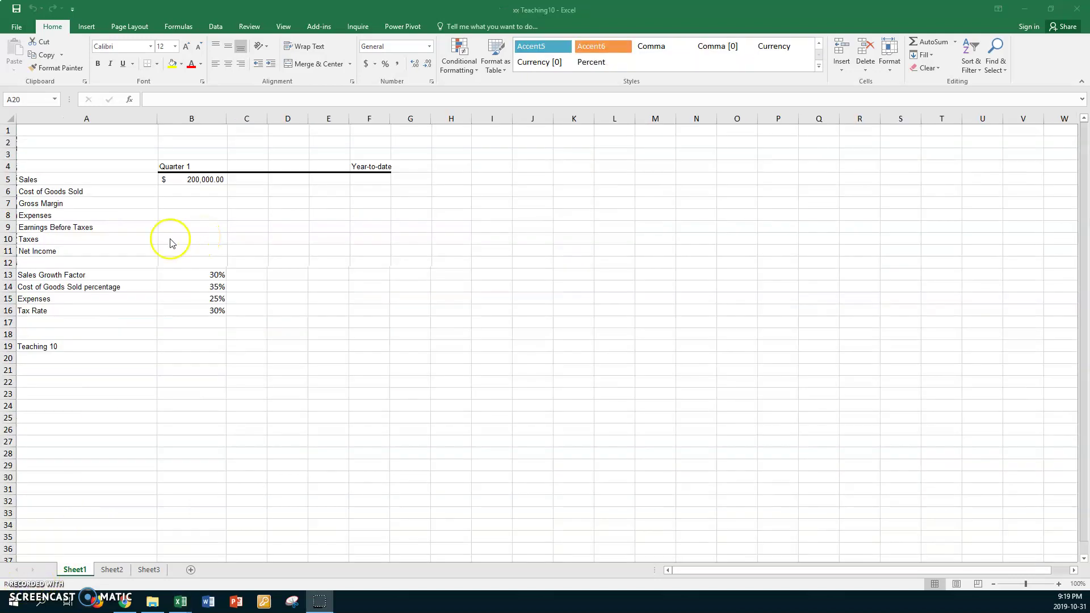
Set the Teaching10 worksheet zoom to a custom 150% and select the Quarter 1 sales amount in B5.
{"action": "left_click", "coordinate": [204, 177]}
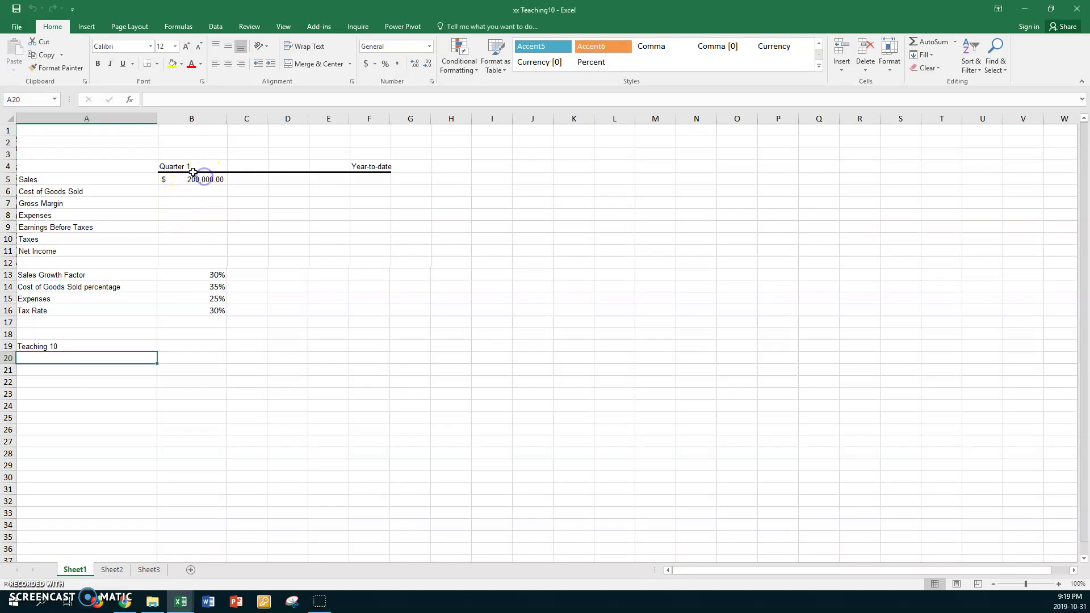
{"action": "left_click", "coordinate": [282, 27]}
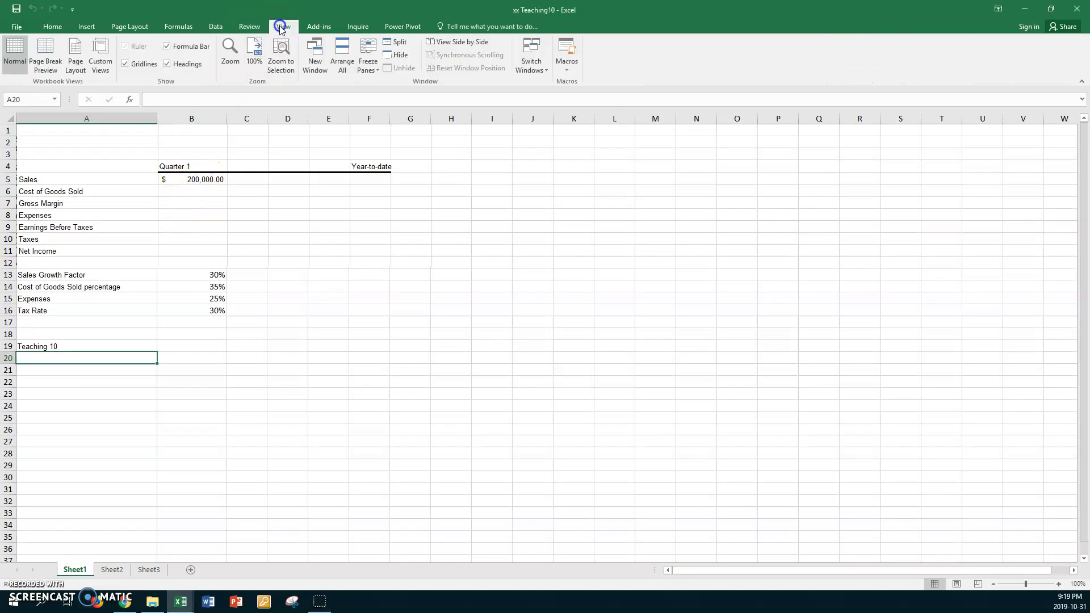
{"action": "left_click", "coordinate": [229, 54]}
{"action": "left_click", "coordinate": [377, 324]}
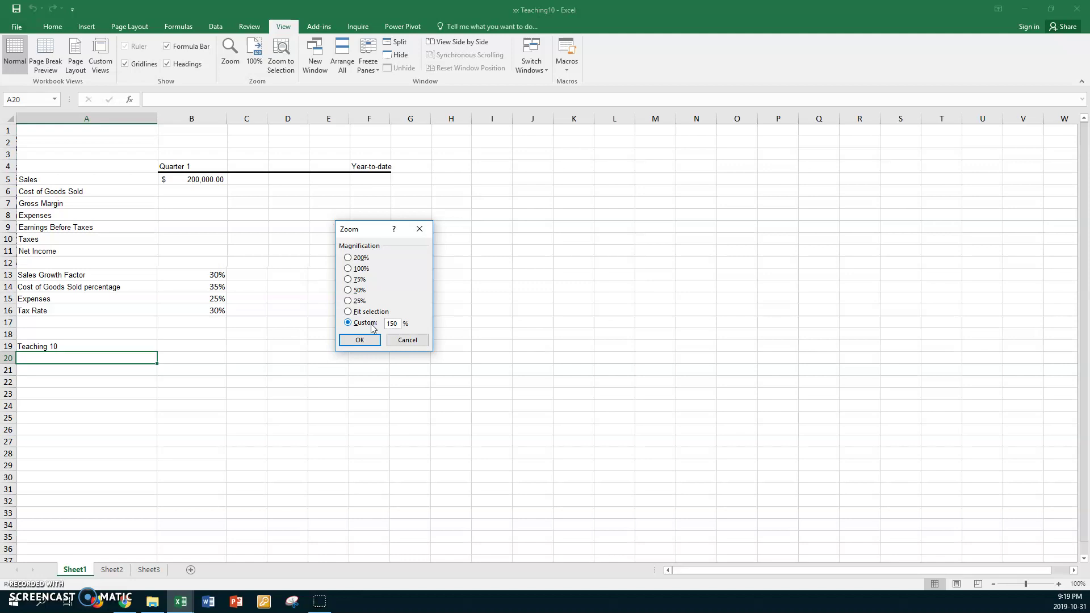
{"action": "key", "text": "Return"}
{"action": "key", "text": "Return"}
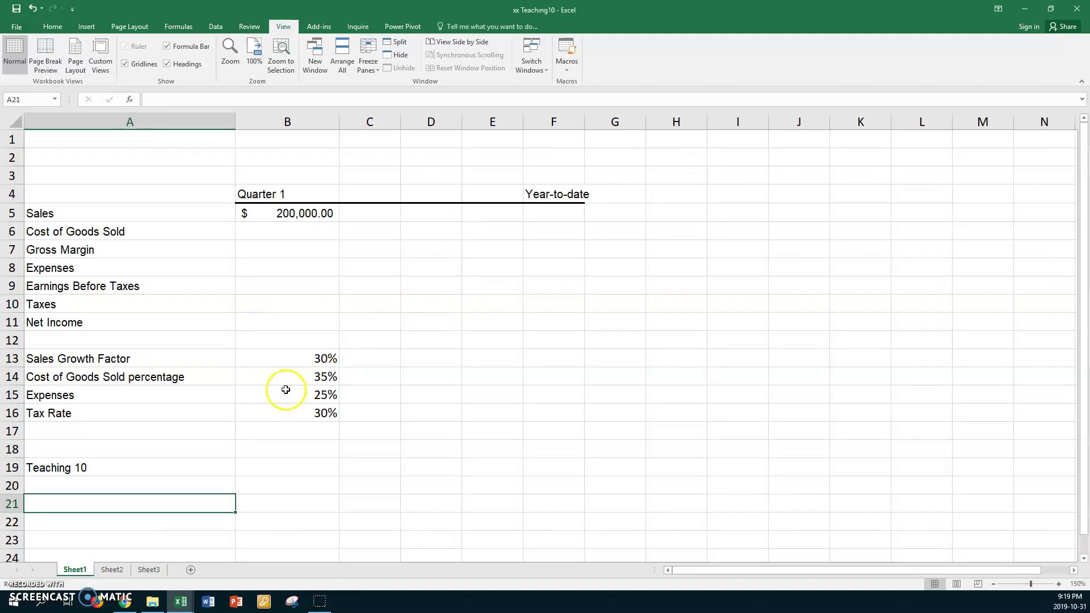
{"action": "left_click", "coordinate": [313, 212]}
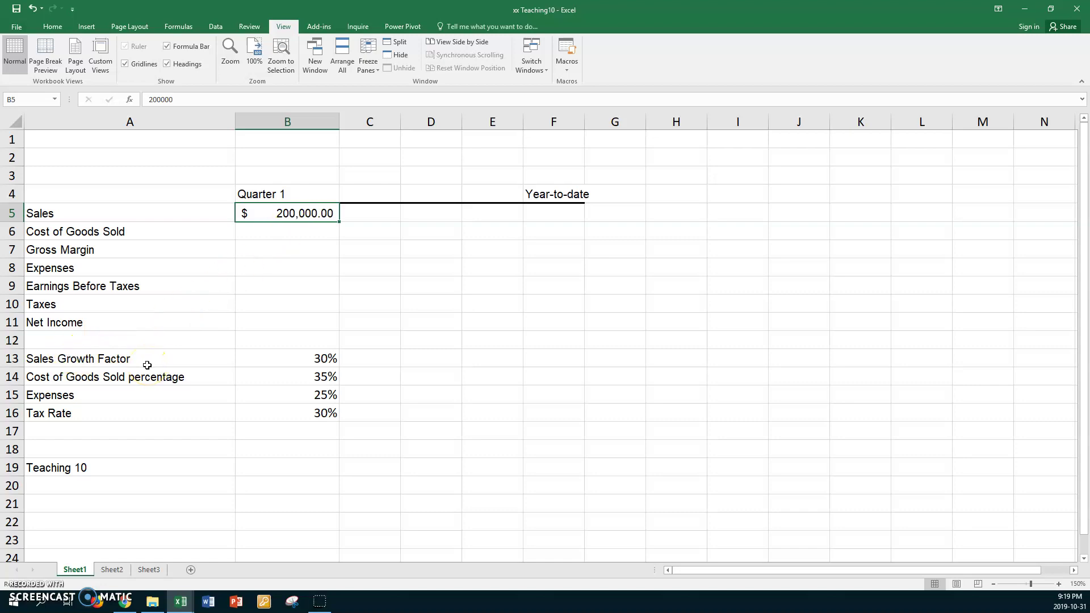
Extend the Quarter 1 heading in B4 across to E4 as a series through Quarter 4.
{"action": "left_click", "coordinate": [291, 193]}
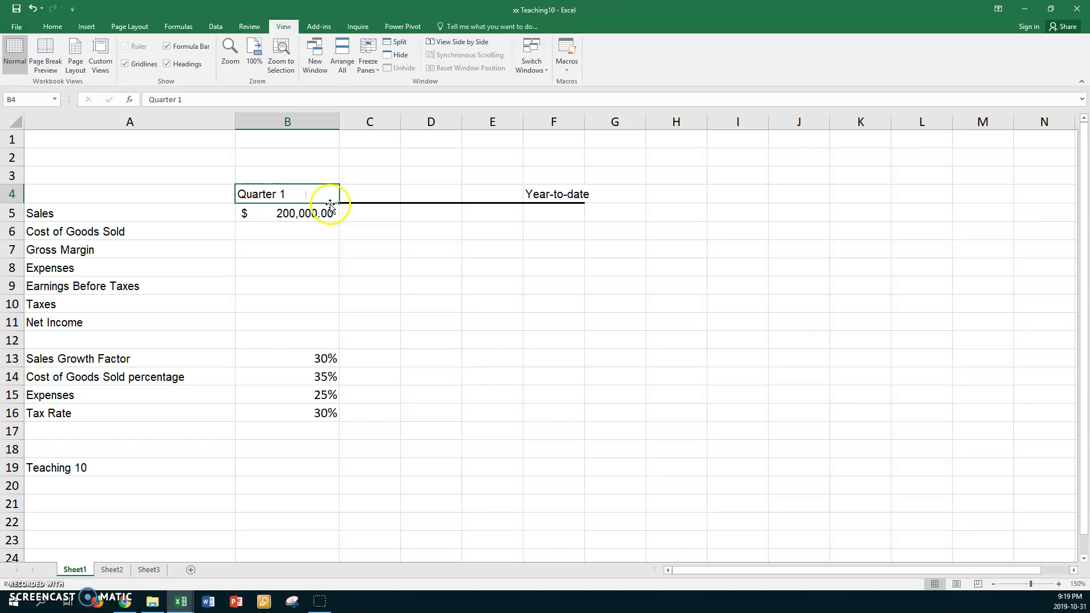
{"action": "left_click_drag", "start_coordinate": [339, 203], "coordinate": [497, 201]}
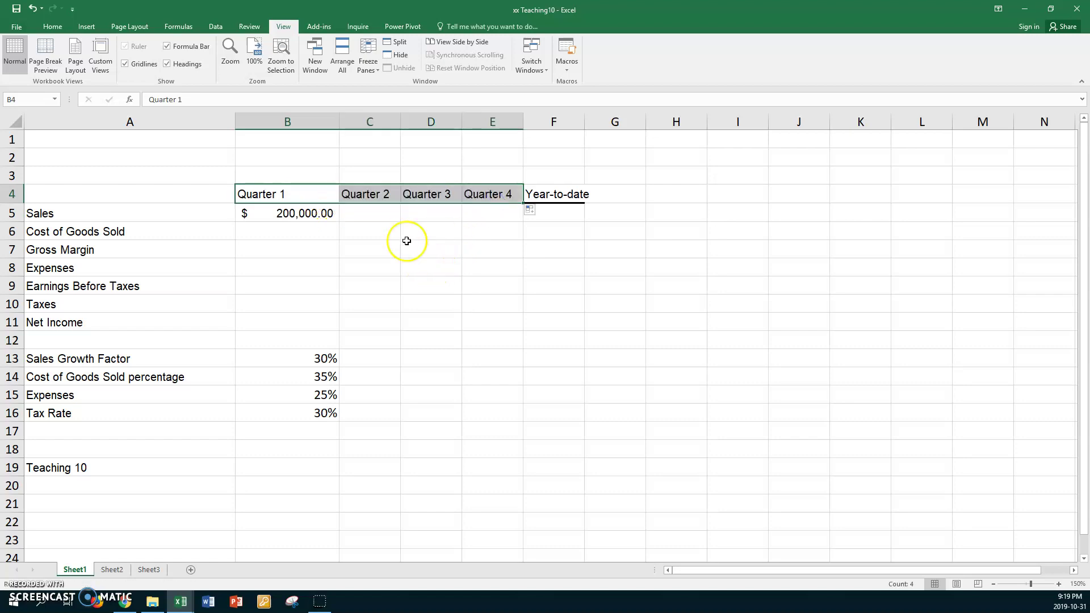
Calculate Quarter 2 sales in C5 with =B5+(B5*$B$13), using an absolute reference to the Sales Growth Factor.
{"action": "left_click", "coordinate": [372, 214]}
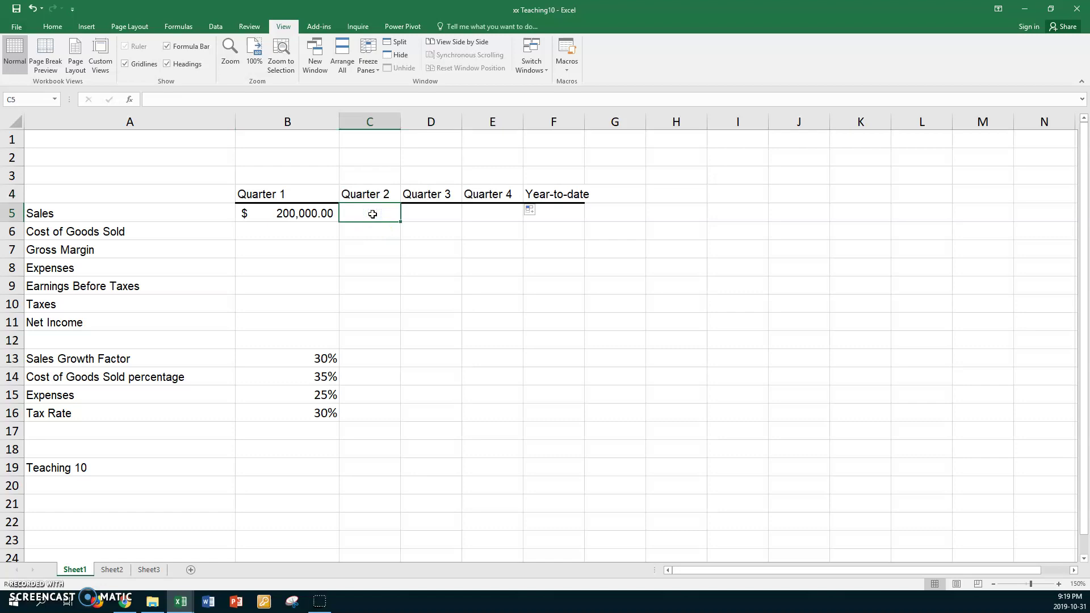
{"action": "type", "text": "="}
{"action": "left_click", "coordinate": [302, 213]}
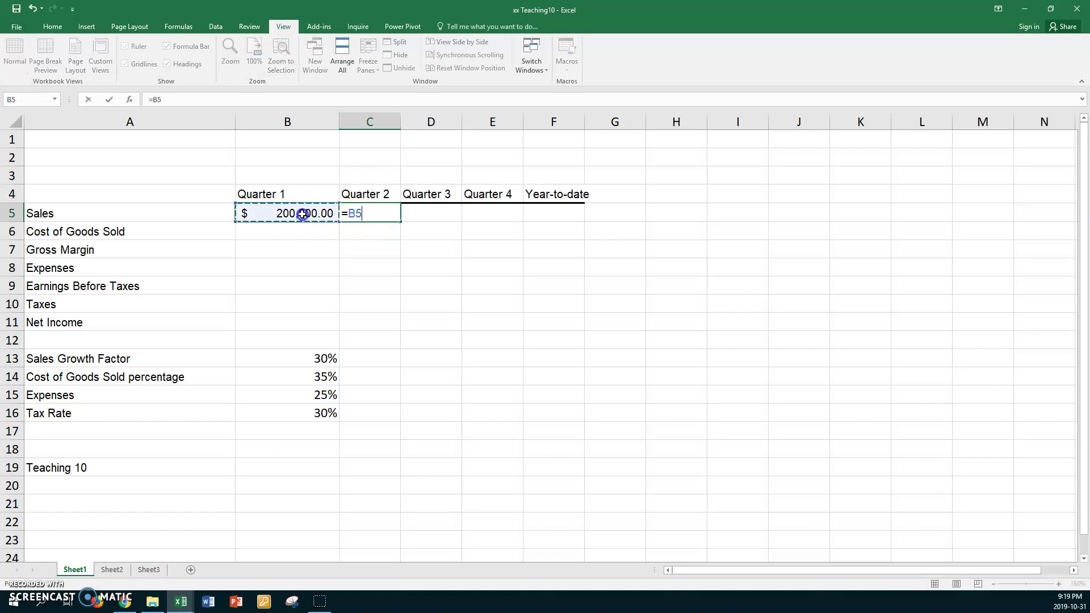
{"action": "type", "text": "+("}
{"action": "left_click", "coordinate": [302, 213]}
{"action": "type", "text": "*"}
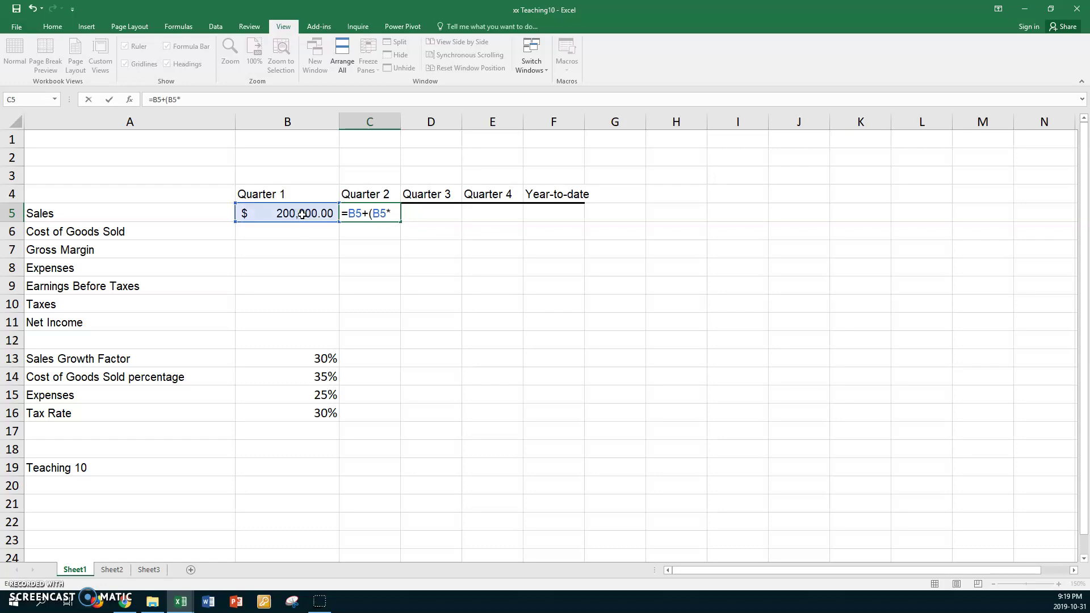
{"action": "left_click", "coordinate": [275, 359]}
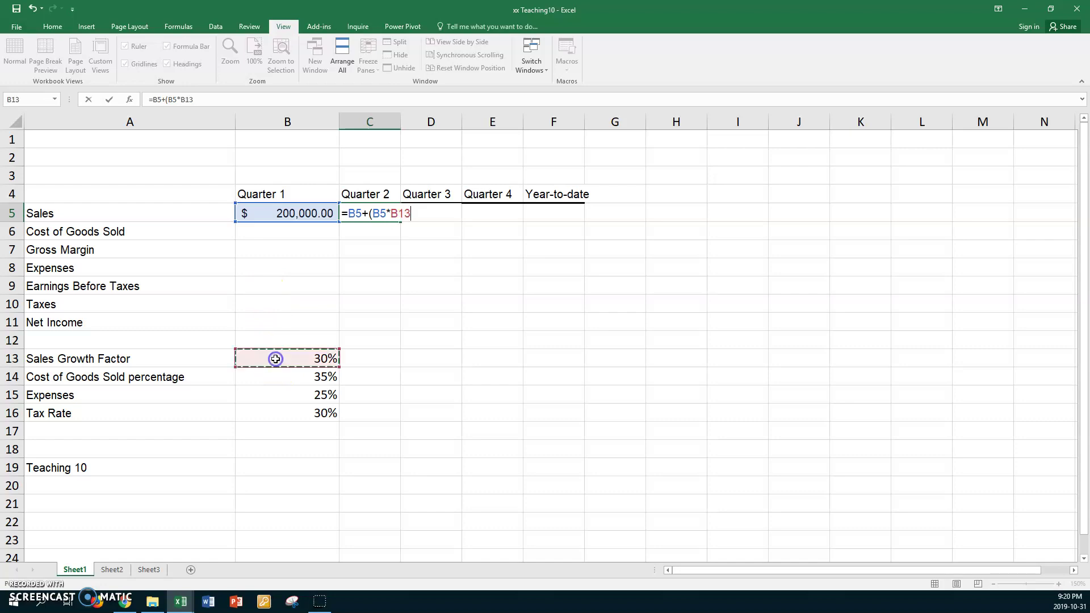
{"action": "key", "text": "F4"}
{"action": "type", "text": ")"}
{"action": "key", "text": "Return"}
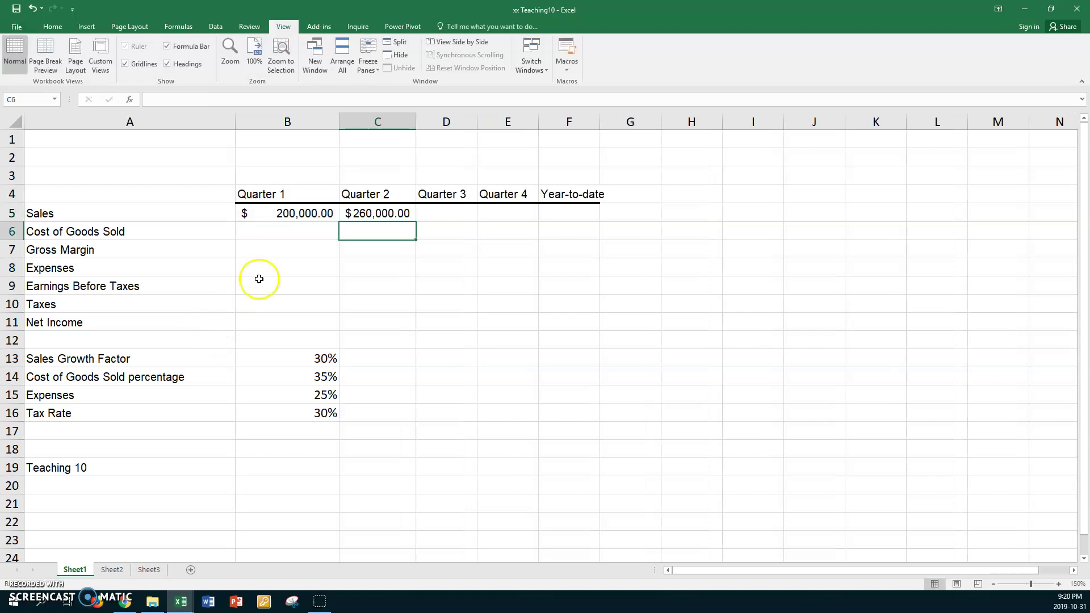
Fill the Quarter 2 sales formula across to E5 and autofit the widths of columns D and E.
{"action": "left_click", "coordinate": [364, 213]}
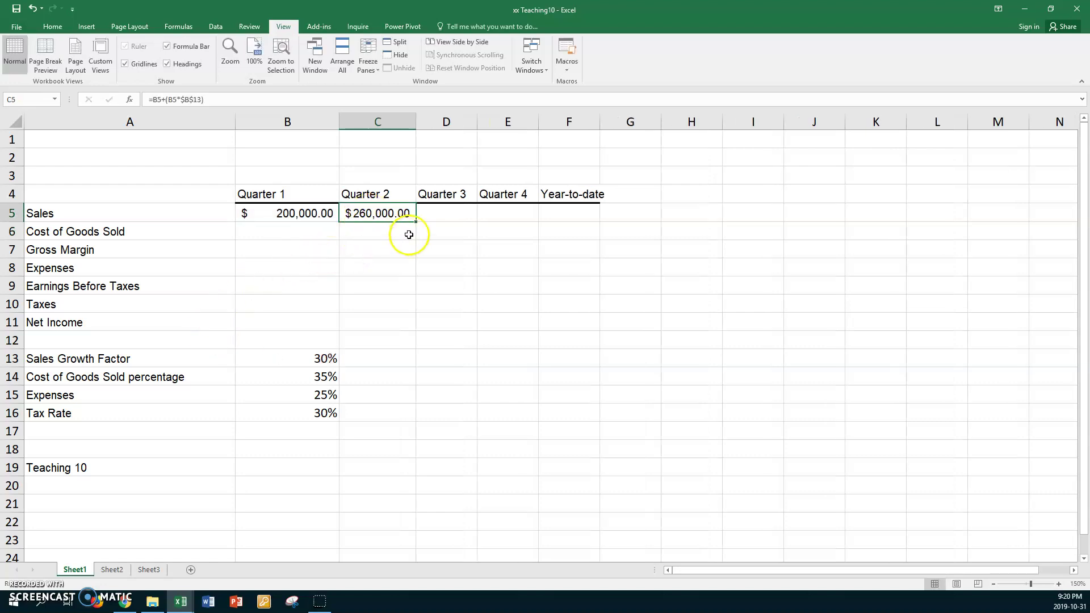
{"action": "left_click_drag", "start_coordinate": [416, 221], "coordinate": [519, 215]}
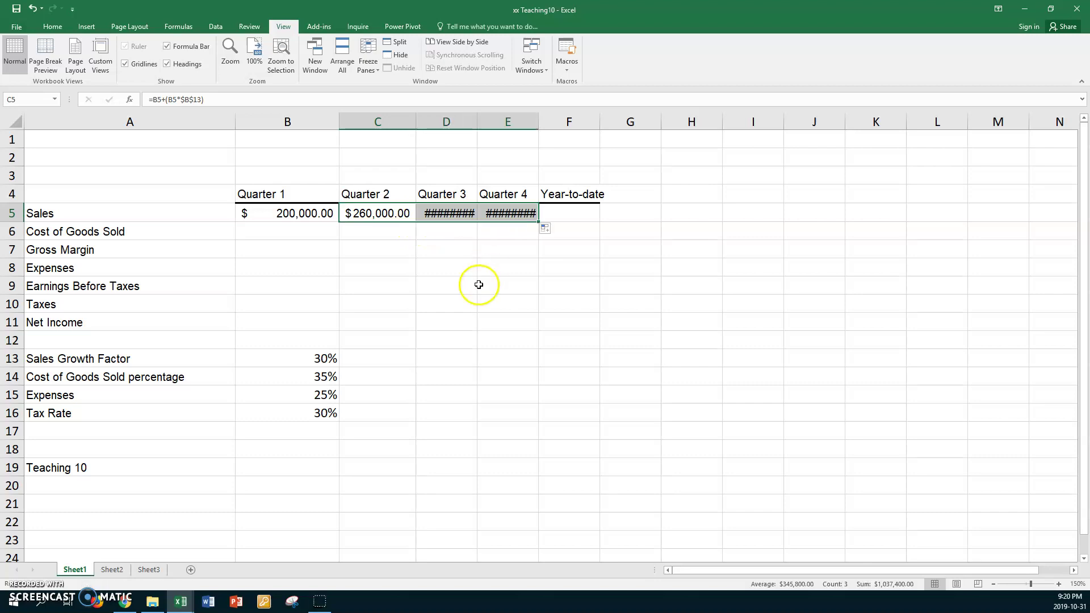
{"action": "double_click", "coordinate": [476, 124]}
{"action": "double_click", "coordinate": [554, 121]}
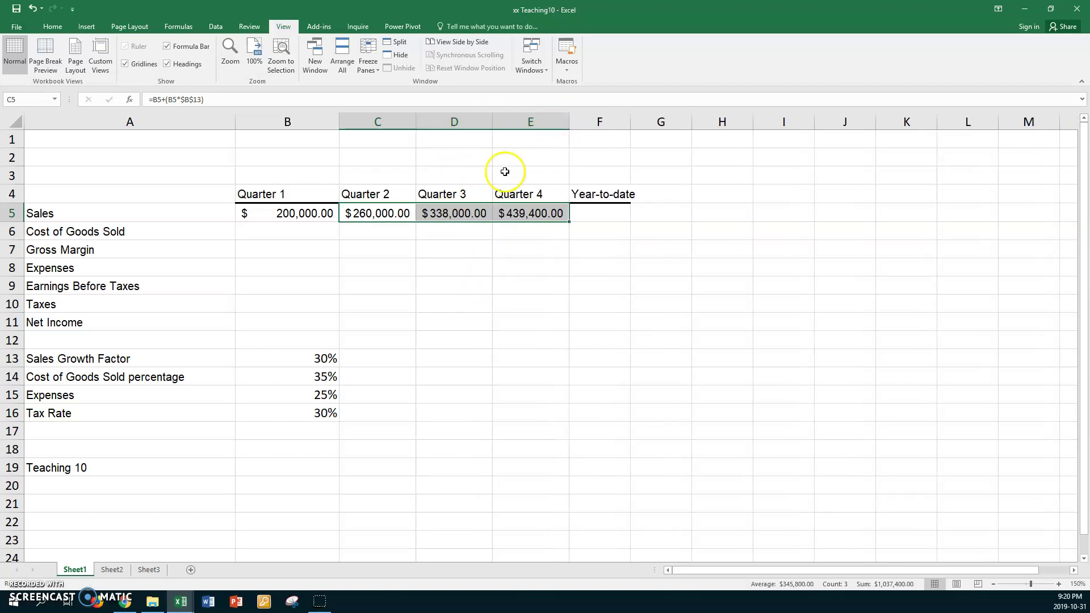
Calculate Quarter 1 Cost of Goods Sold in B6 with =$B$14*B5, and fill the formula across through E6.
{"action": "left_click", "coordinate": [278, 232]}
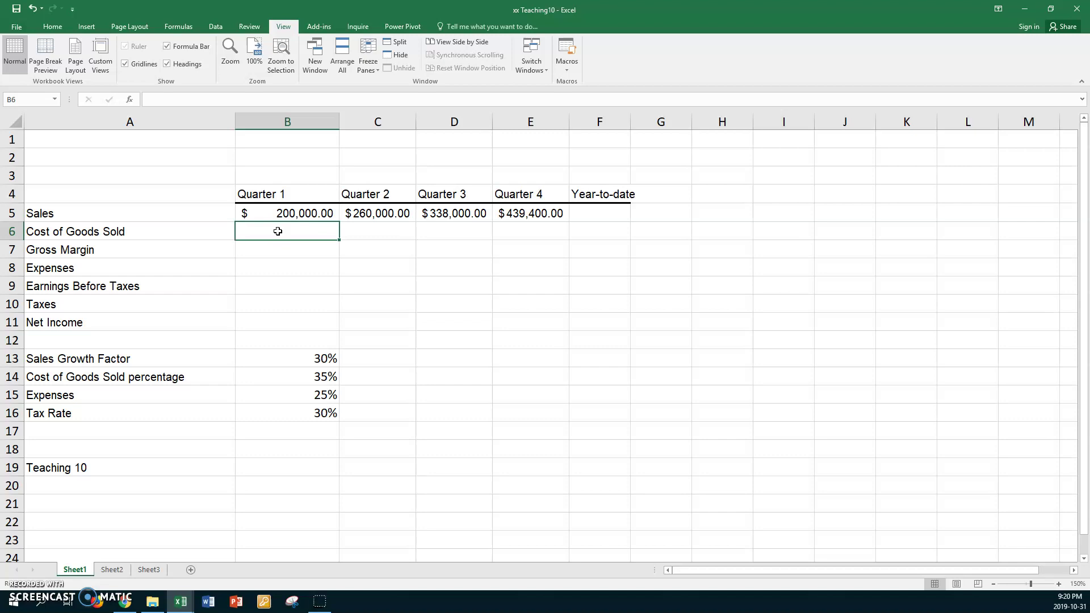
{"action": "type", "text": "="}
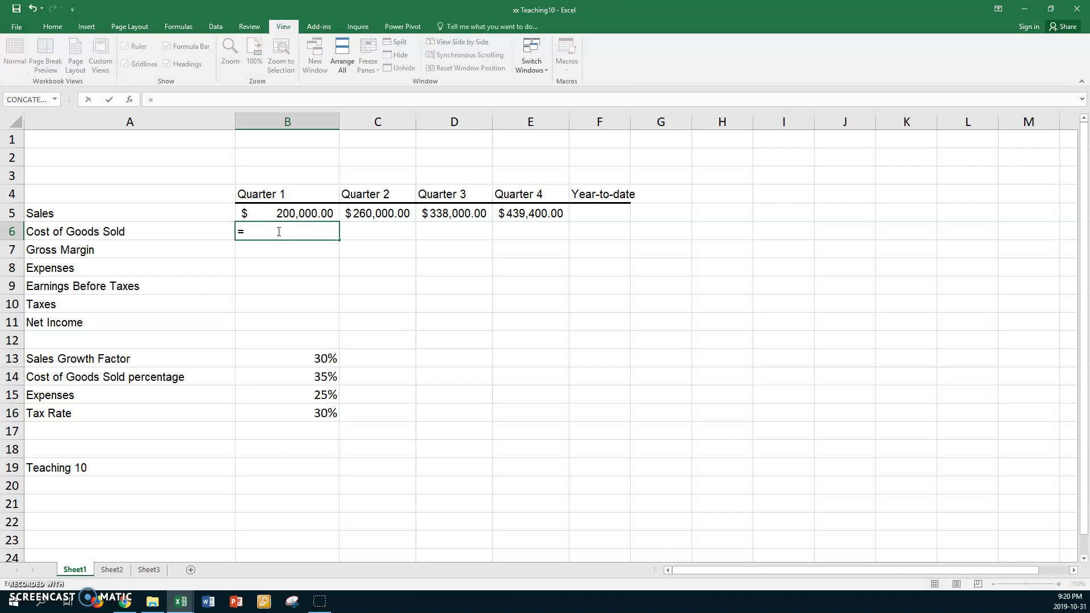
{"action": "left_click", "coordinate": [276, 374]}
{"action": "key", "text": "F4"}
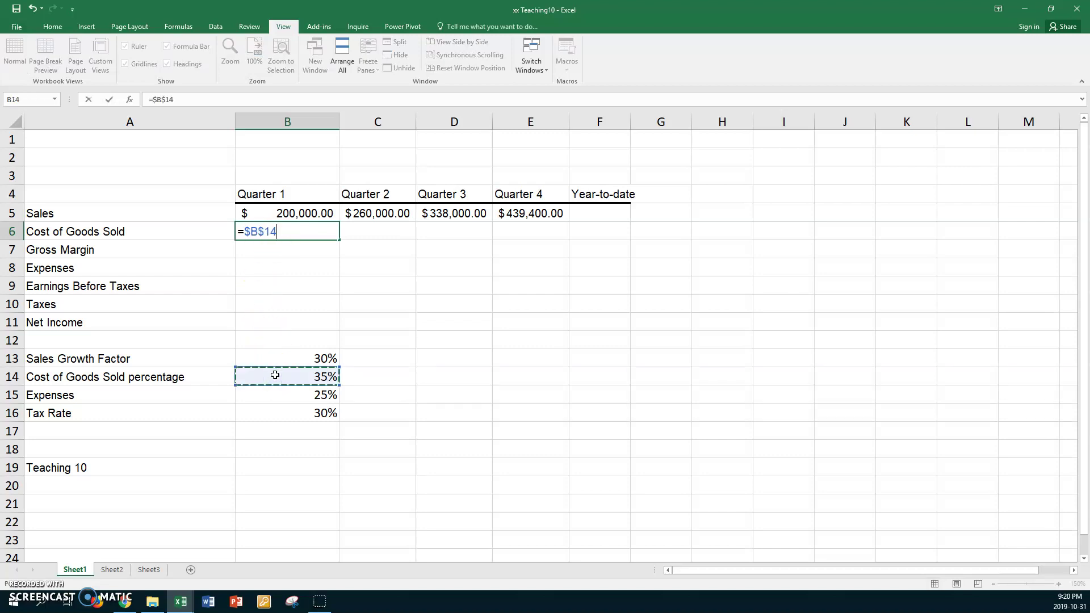
{"action": "type", "text": "*"}
{"action": "left_click", "coordinate": [287, 213]}
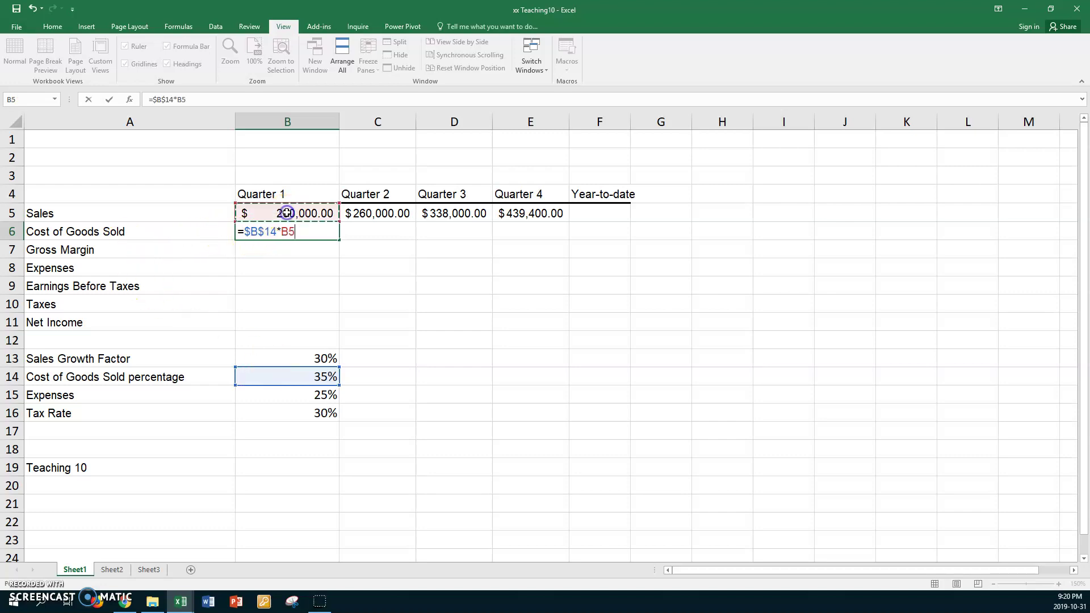
{"action": "key", "text": "Return"}
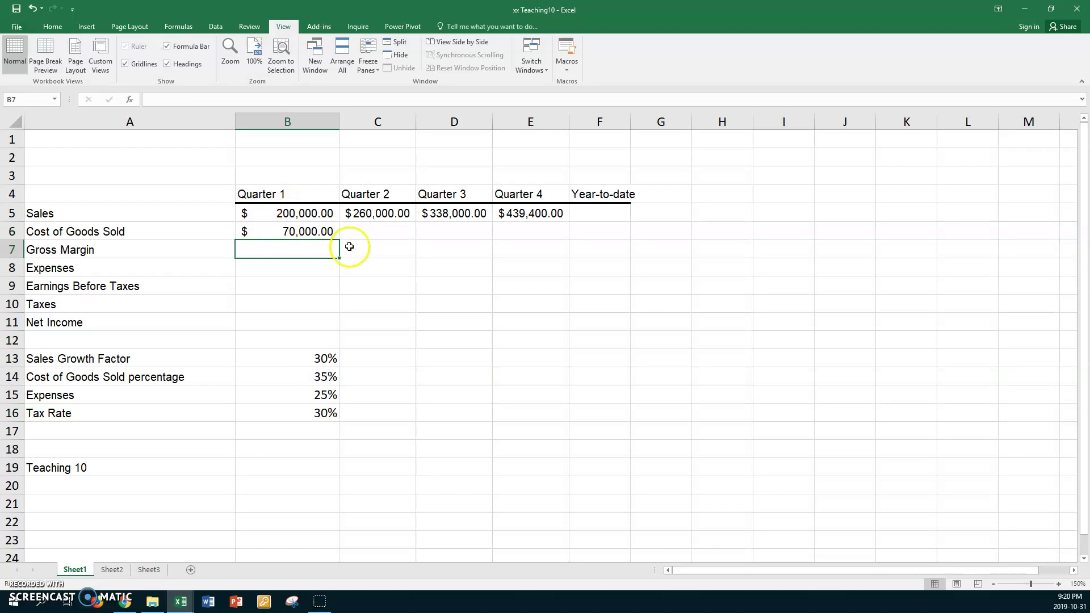
{"action": "key", "text": "Up"}
{"action": "left_click_drag", "start_coordinate": [350, 241], "coordinate": [534, 239]}
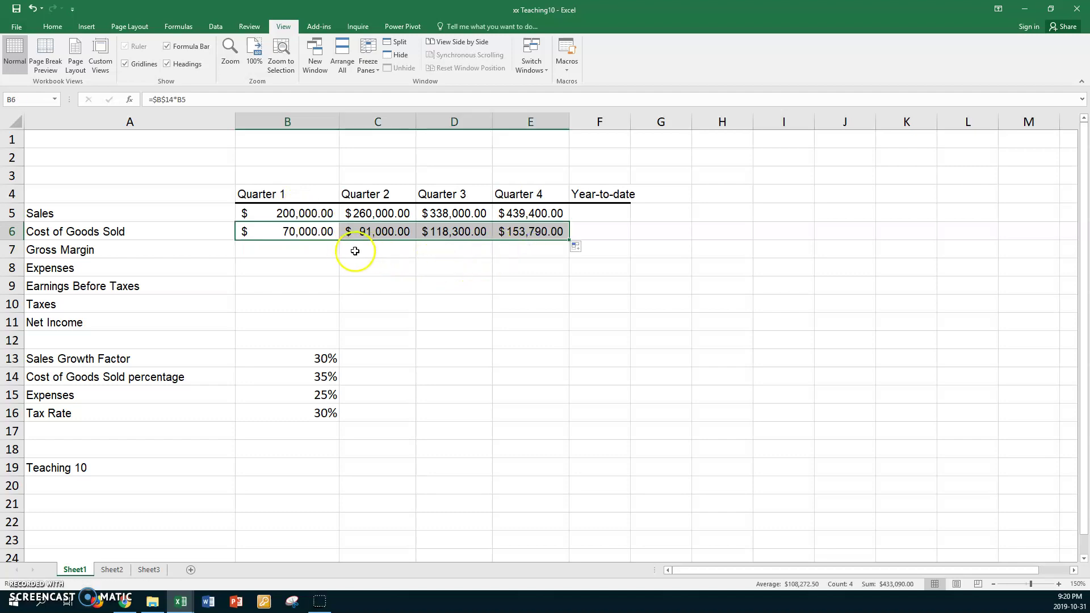
Calculate Quarter 1 Gross Margin in B7 with =B5-B6, and fill the formula across through E7.
{"action": "left_click", "coordinate": [319, 249]}
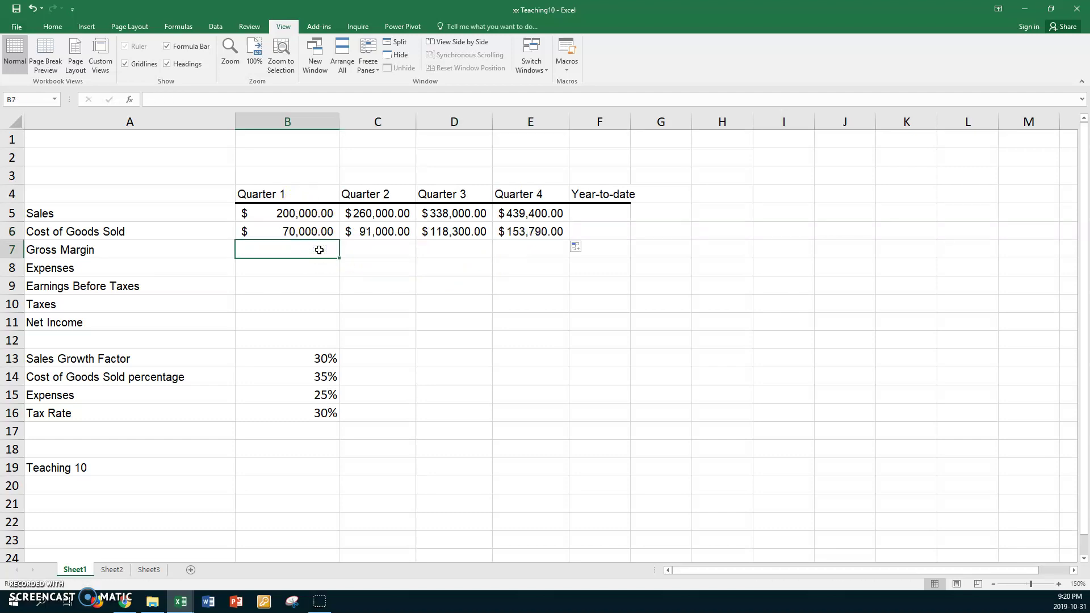
{"action": "type", "text": "="}
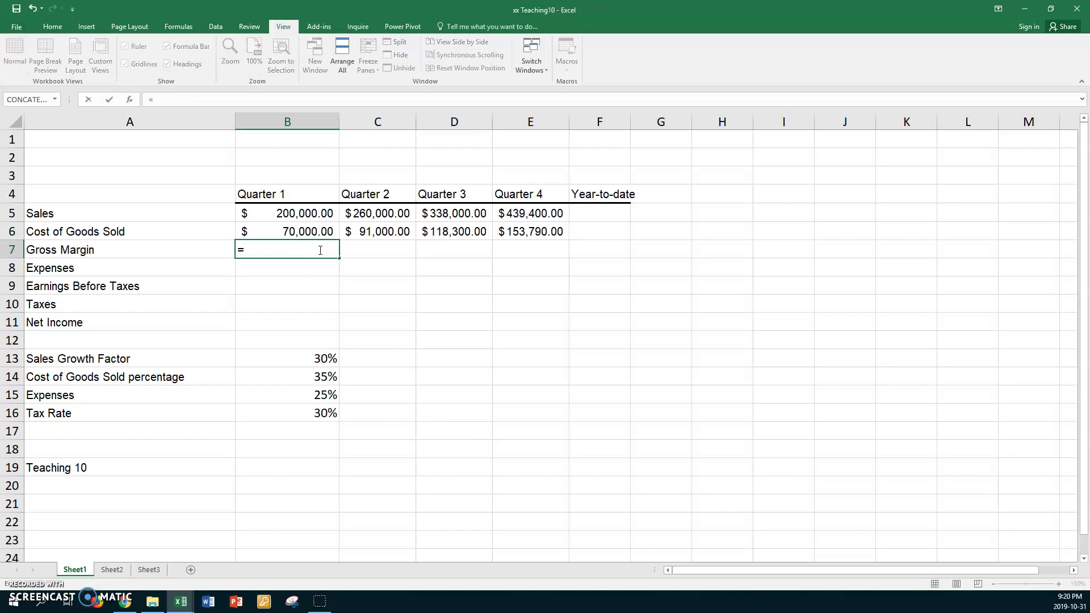
{"action": "left_click", "coordinate": [306, 213]}
{"action": "type", "text": "-"}
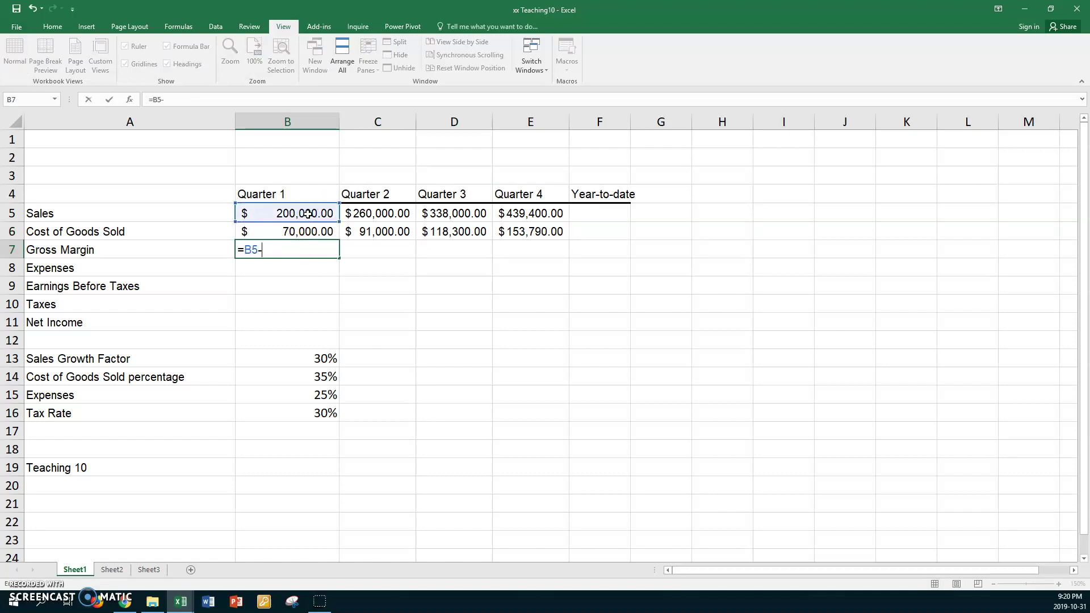
{"action": "left_click", "coordinate": [285, 230]}
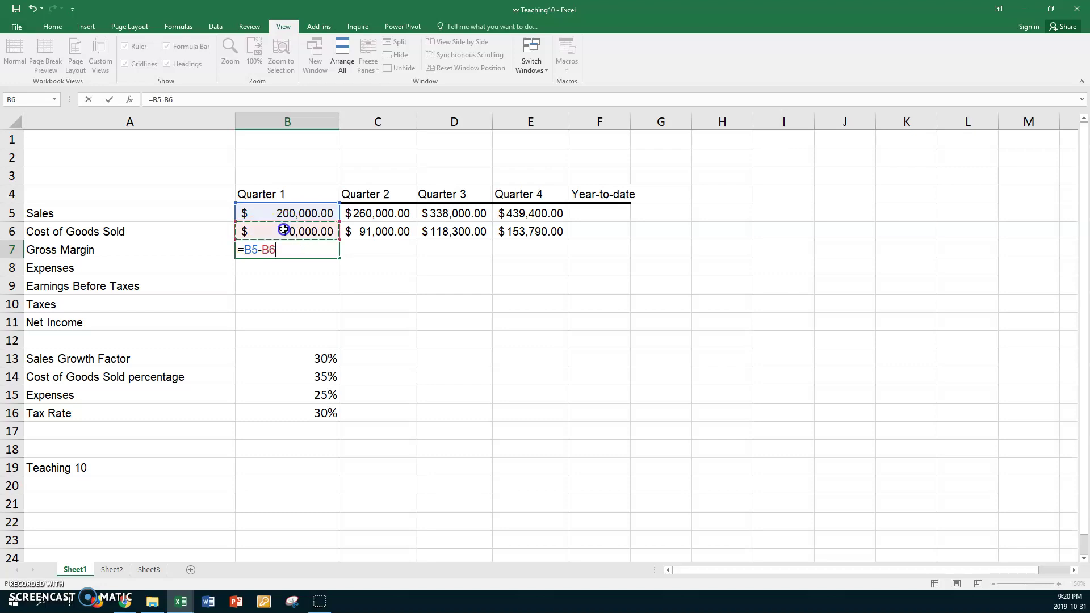
{"action": "key", "text": "Return"}
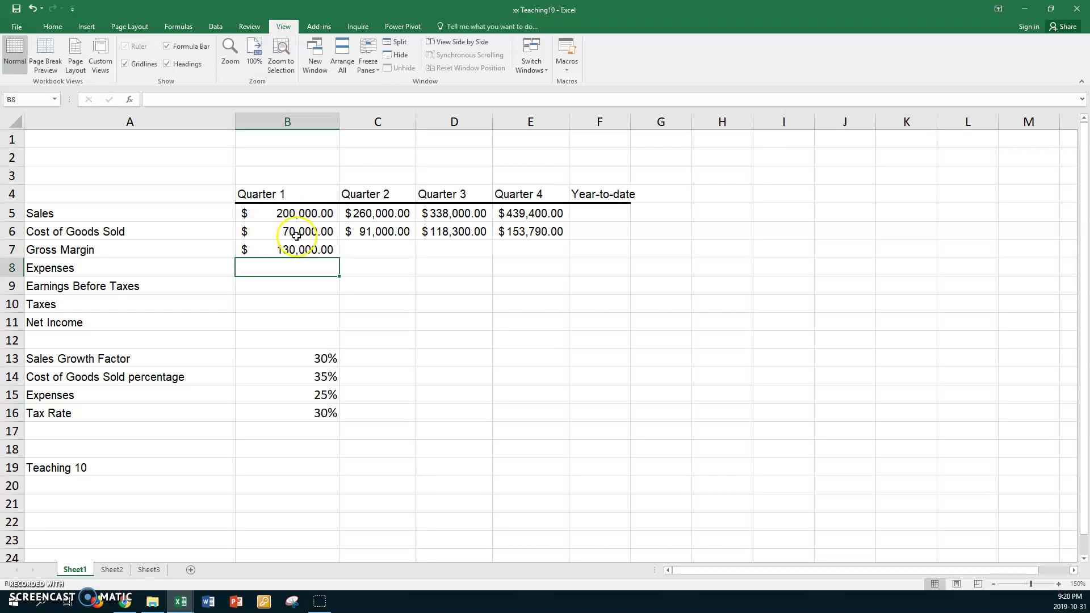
{"action": "left_click", "coordinate": [294, 249]}
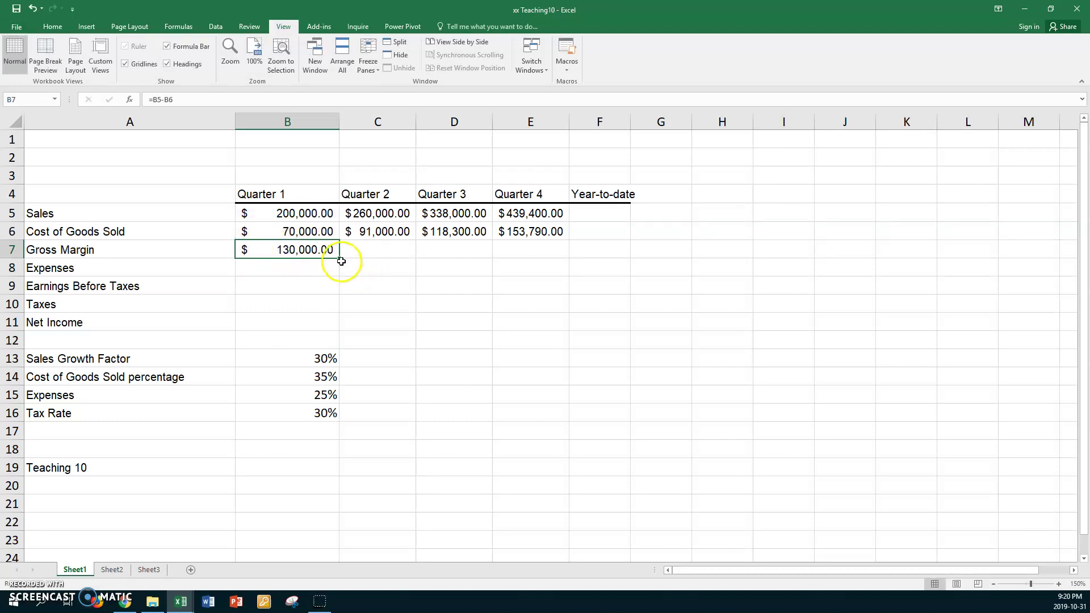
{"action": "left_click_drag", "start_coordinate": [338, 259], "coordinate": [542, 248]}
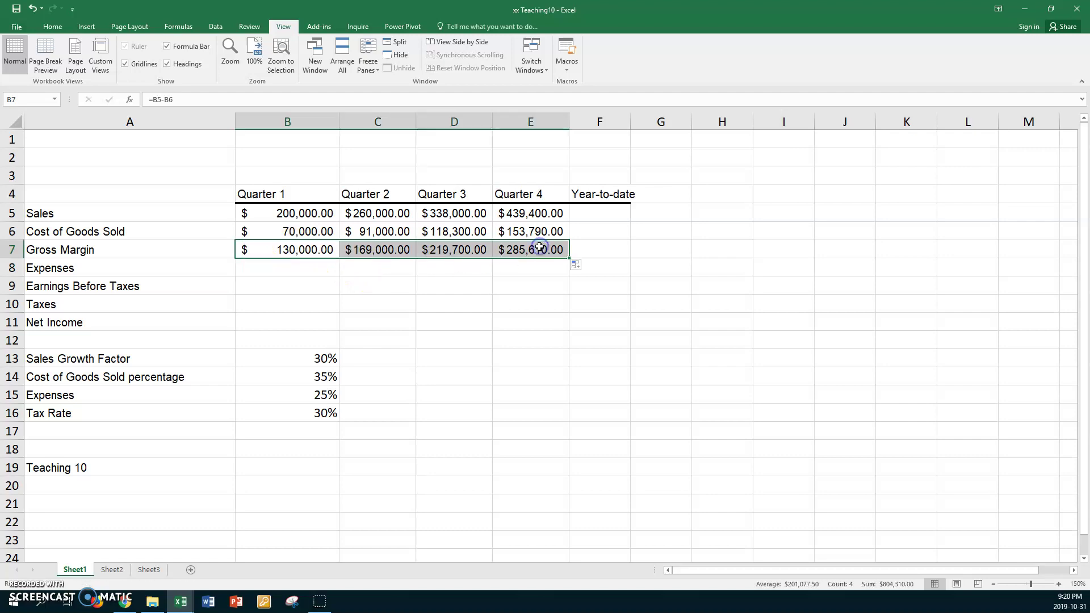
Calculate Quarter 1 Expenses in B8 with =$B$15*B7, and fill the formula across through E8.
{"action": "left_click", "coordinate": [270, 270]}
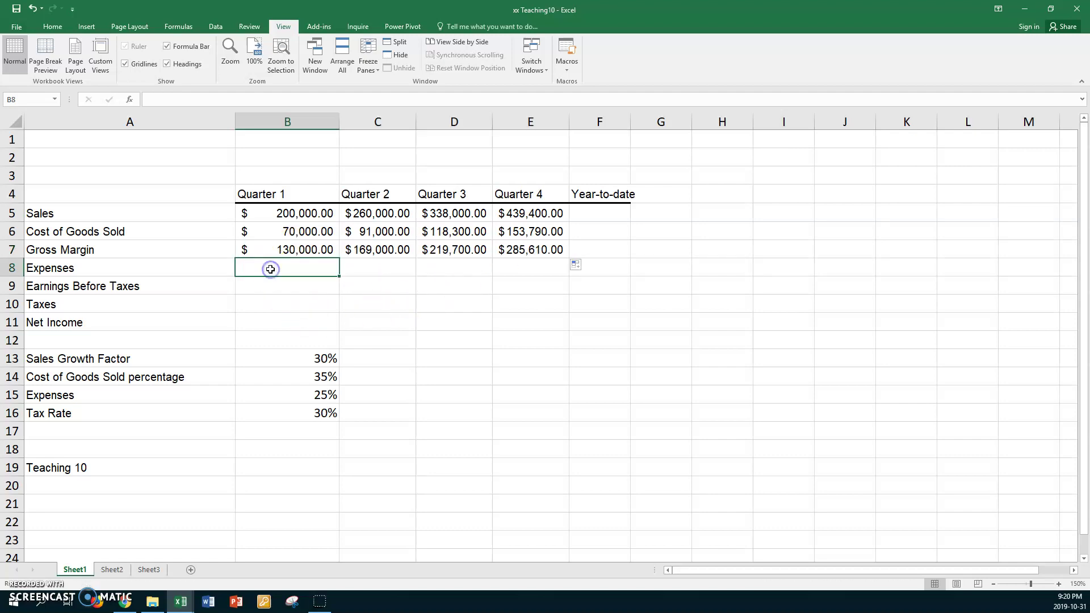
{"action": "type", "text": "="}
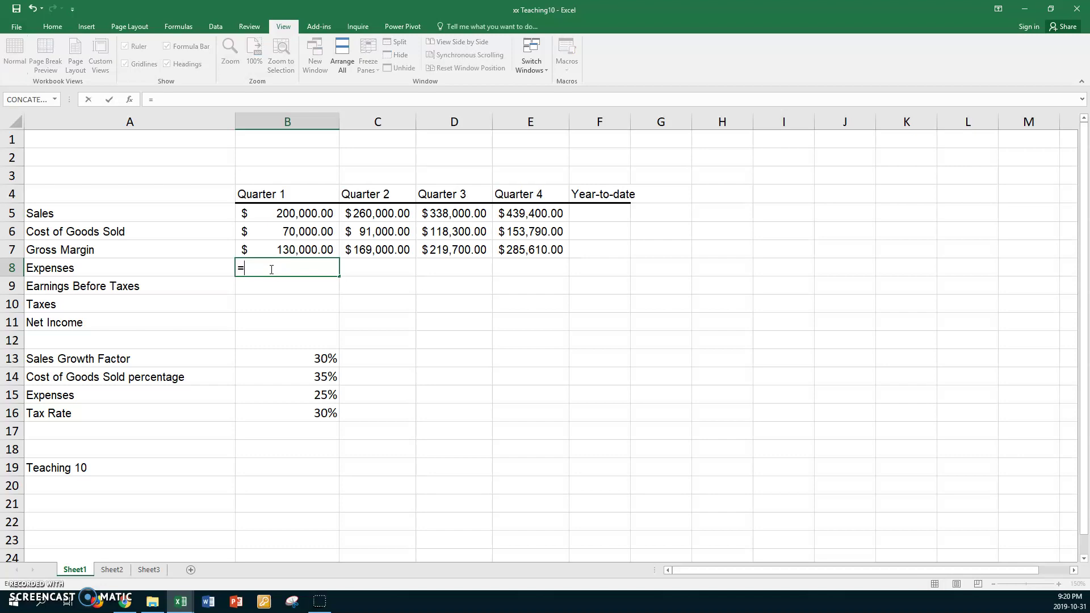
{"action": "left_click", "coordinate": [298, 395]}
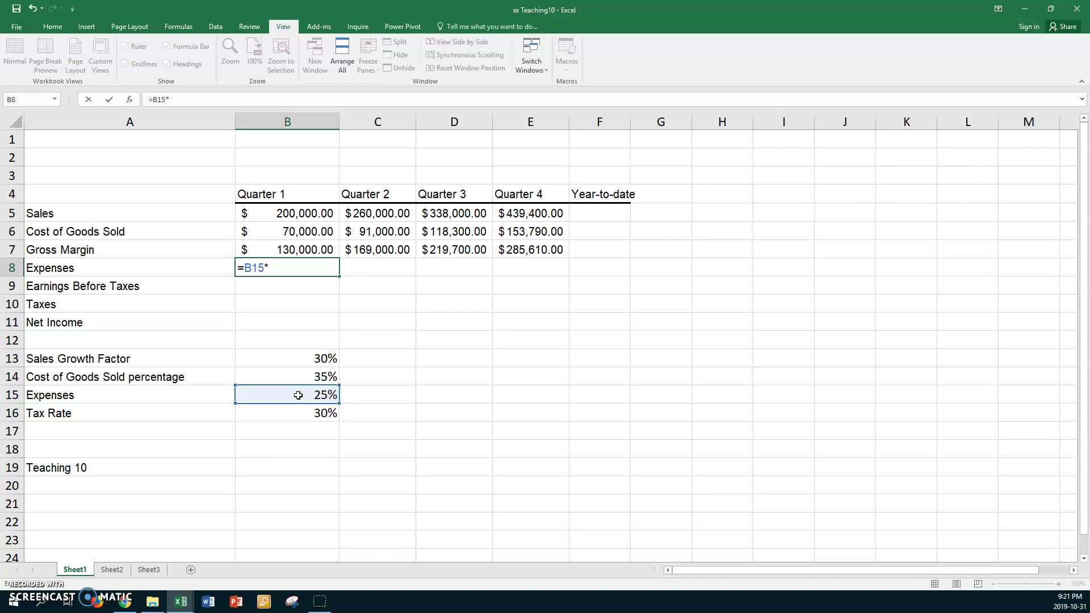
{"action": "left_click", "coordinate": [295, 249]}
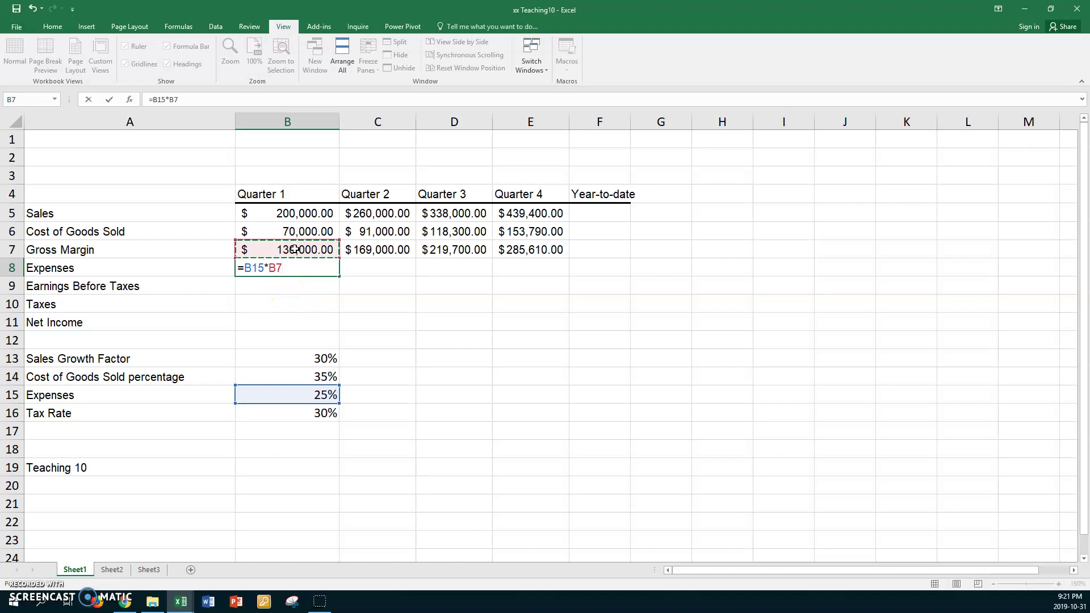
{"action": "left_click", "coordinate": [257, 267]}
{"action": "key", "text": "F4"}
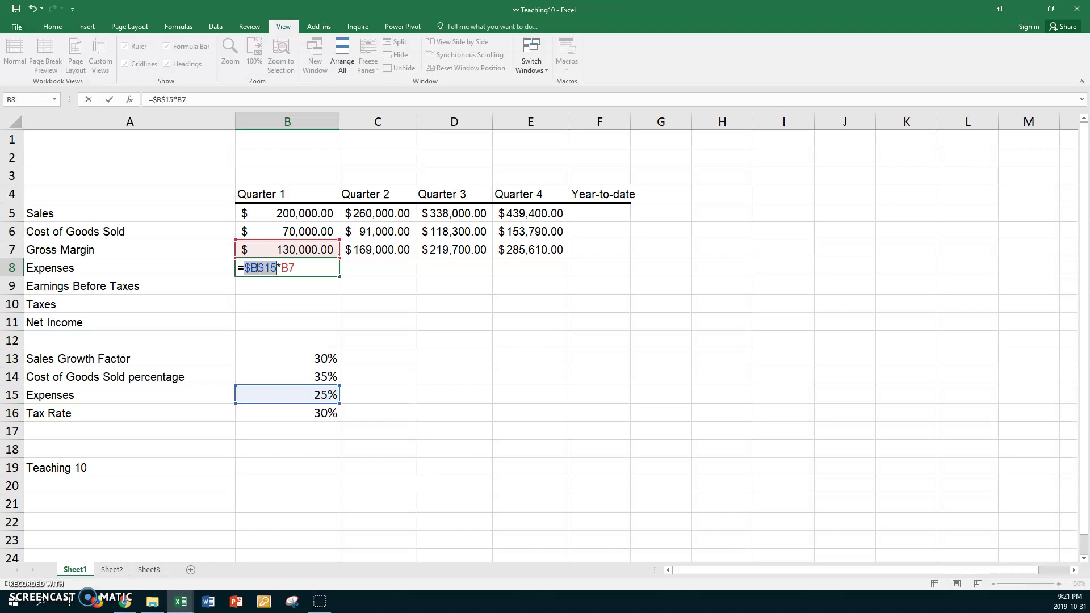
{"action": "key", "text": "Return"}
{"action": "left_click", "coordinate": [267, 267]}
{"action": "left_click_drag", "start_coordinate": [341, 277], "coordinate": [537, 283]}
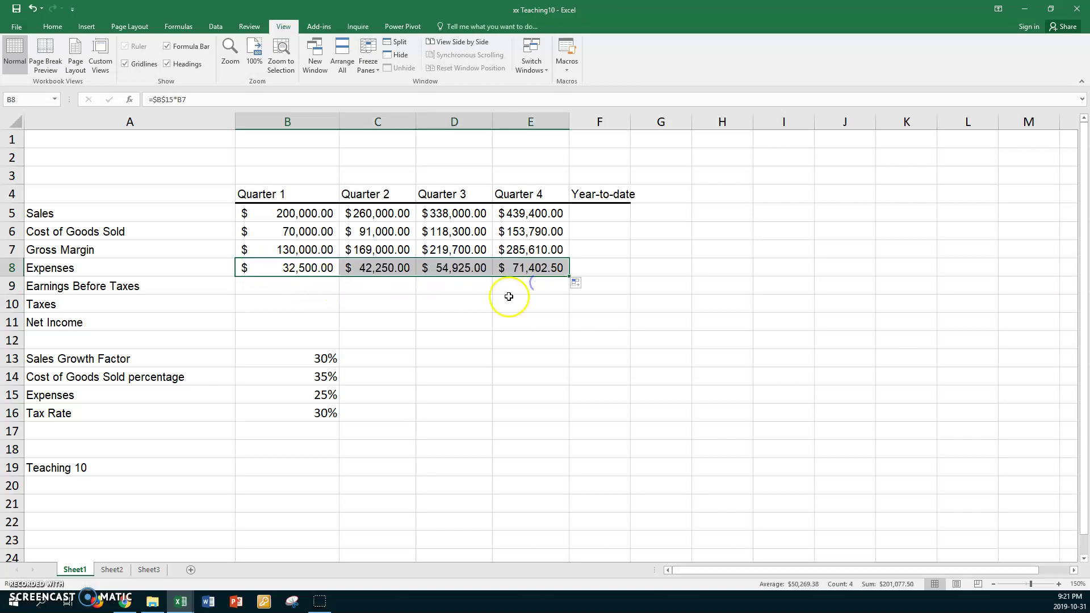
Calculate Quarter 1 Earnings Before Taxes in B9 by subtracting Expenses from Gross Margin with =B7-B8.
{"action": "left_click", "coordinate": [281, 286]}
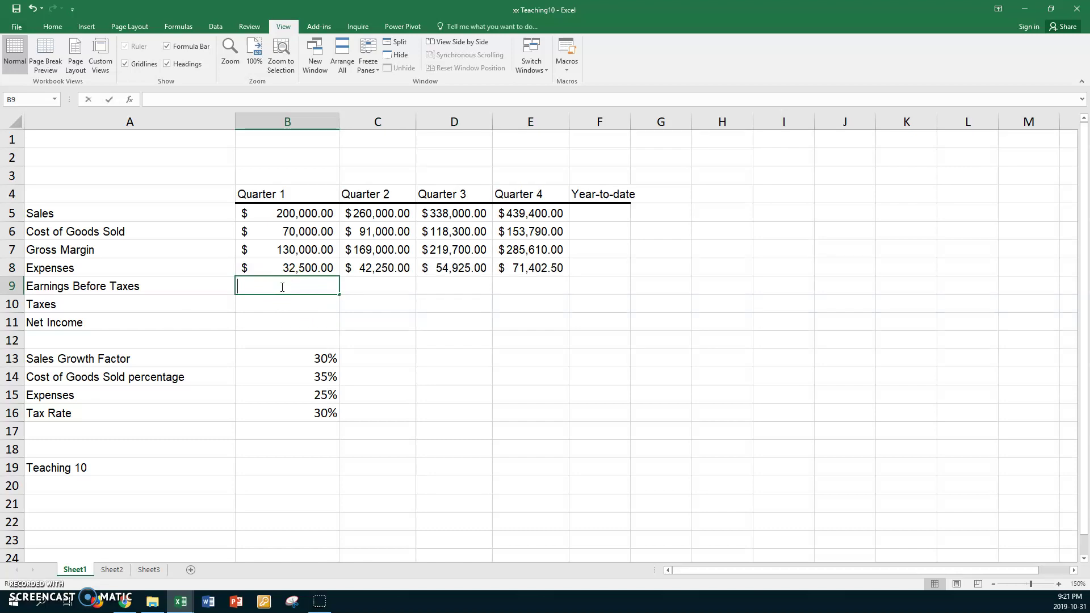
{"action": "type", "text": "="}
{"action": "left_click", "coordinate": [266, 250]}
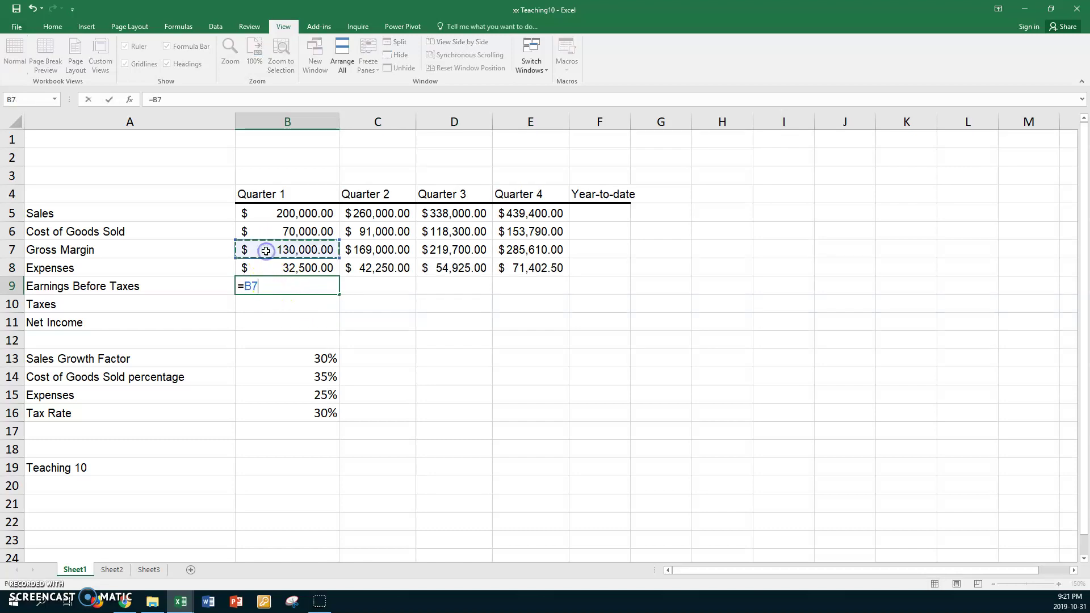
{"action": "type", "text": "-"}
{"action": "left_click", "coordinate": [264, 266]}
{"action": "left_click", "coordinate": [264, 266]}
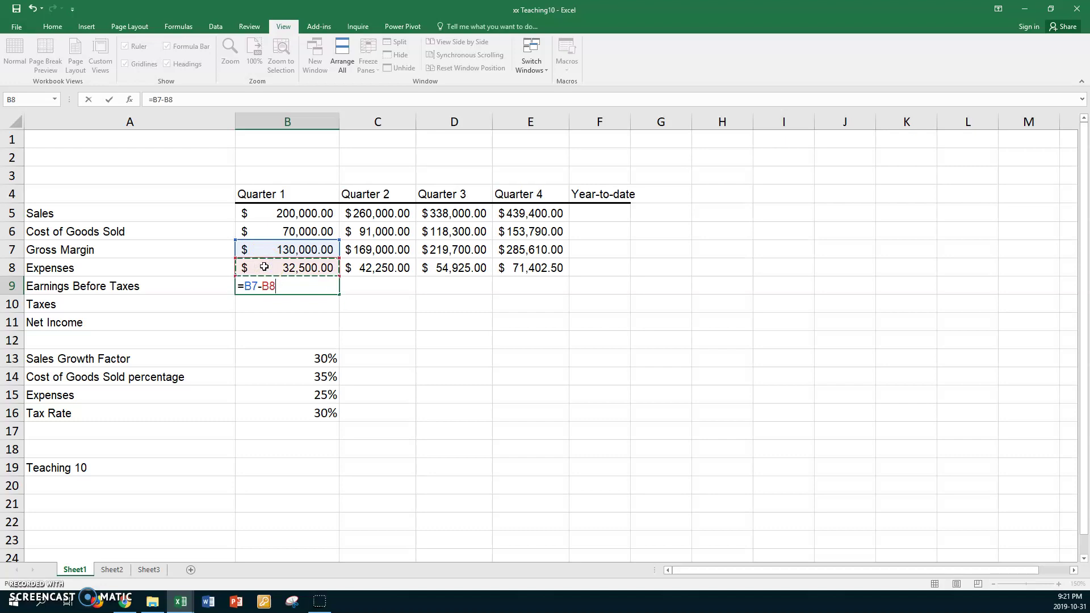
{"action": "key", "text": "Return"}
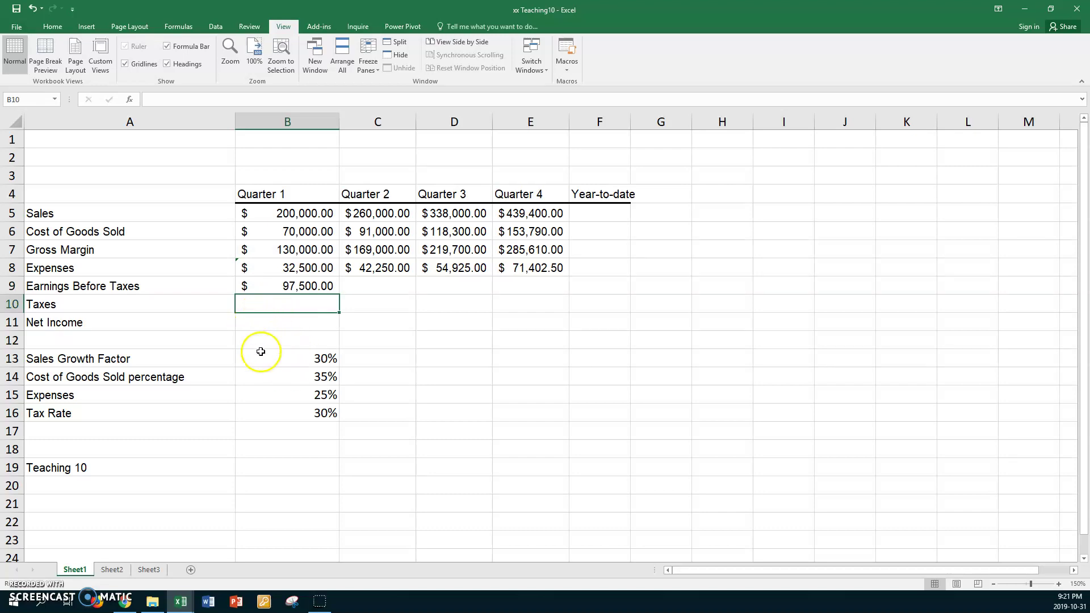
Calculate Quarter 1 Taxes in B10 by multiplying the absolute Tax Rate by Earnings Before Taxes with =$B$16*B9.
{"action": "left_click", "coordinate": [274, 304]}
{"action": "type", "text": "="}
{"action": "left_click", "coordinate": [301, 414]}
{"action": "key", "text": "F4"}
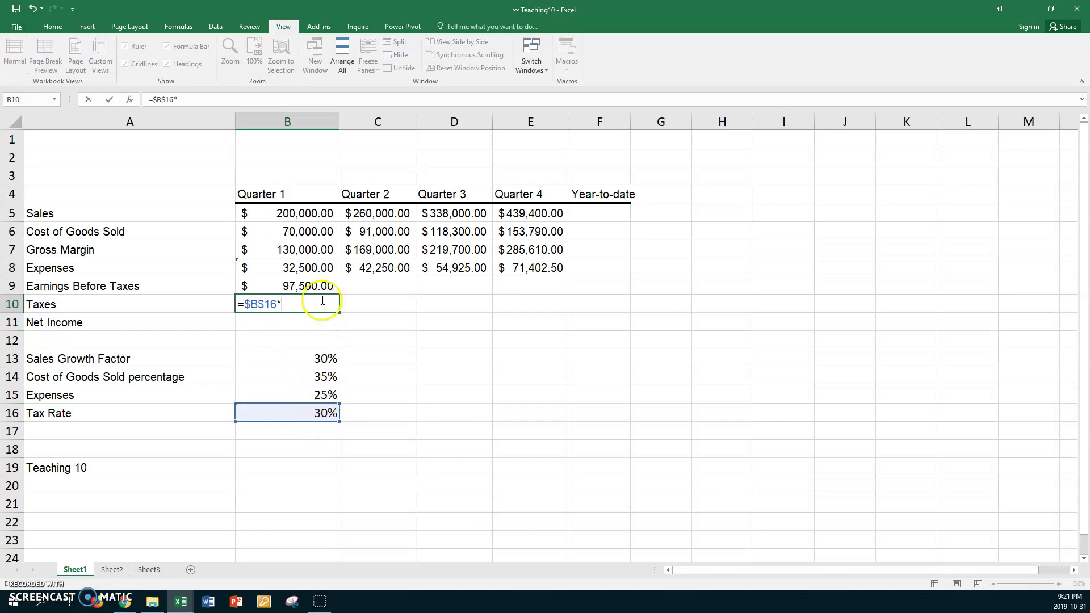
{"action": "left_click", "coordinate": [308, 284]}
{"action": "type", "text": "*"}
{"action": "left_click", "coordinate": [308, 283]}
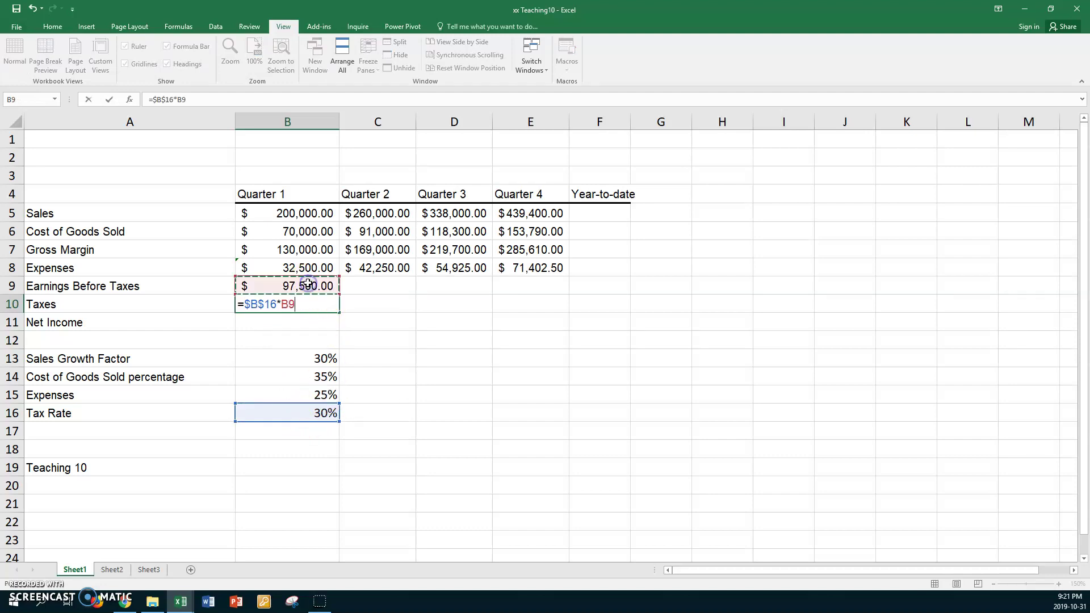
{"action": "key", "text": "Return"}
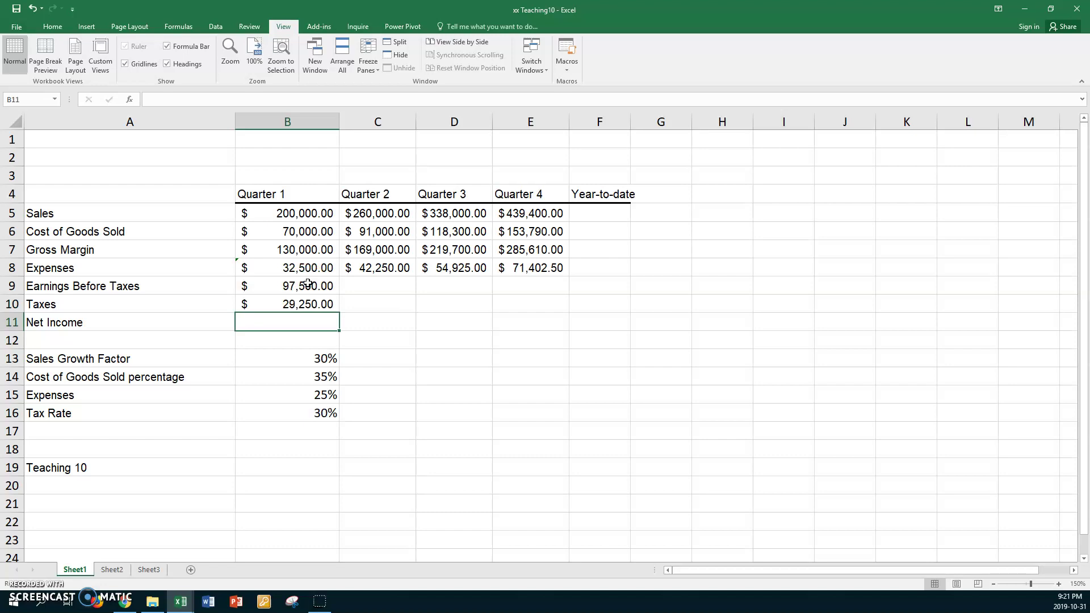
Calculate Quarter 1 Net Income in B11 with =B9-B10, and fill the formulas in B9:B11 across through column E.
{"action": "left_click", "coordinate": [283, 314]}
{"action": "type", "text": "="}
{"action": "left_click", "coordinate": [265, 286]}
{"action": "type", "text": "-"}
{"action": "left_click", "coordinate": [274, 306]}
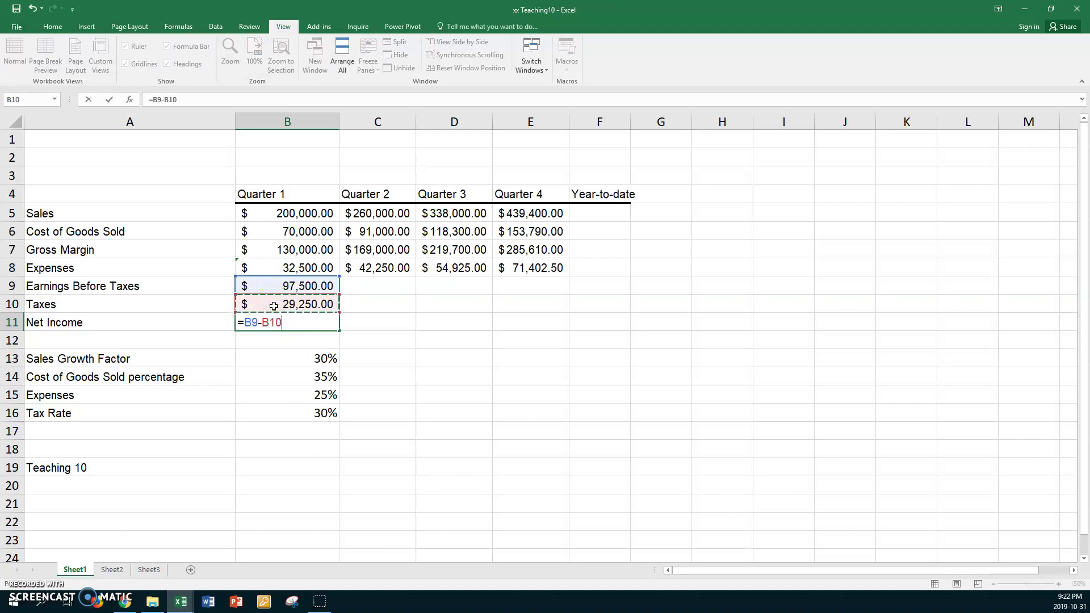
{"action": "key", "text": "Return"}
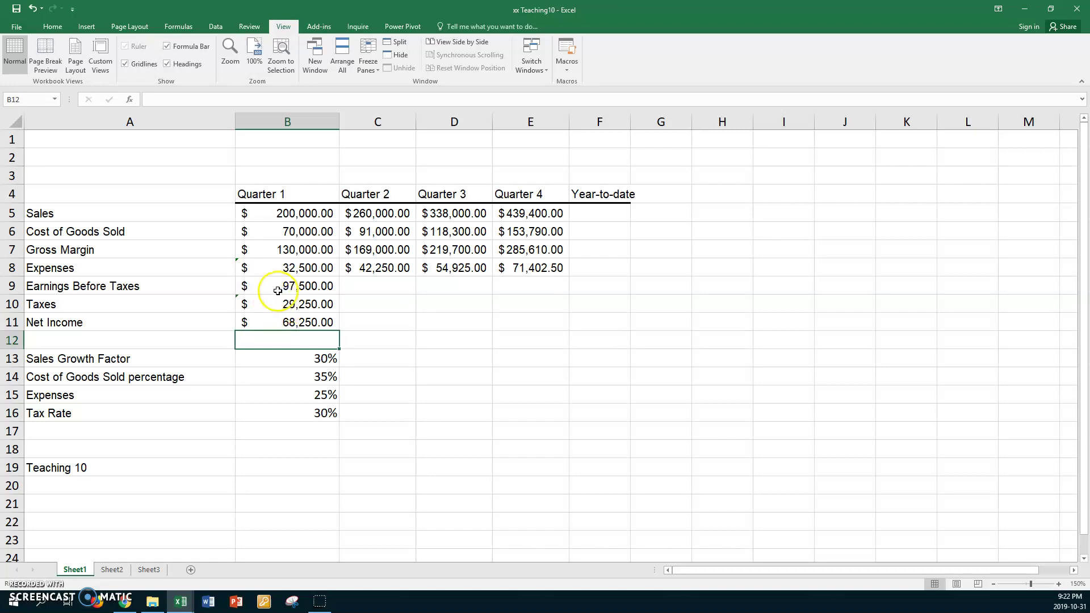
{"action": "left_click_drag", "start_coordinate": [299, 285], "coordinate": [533, 329]}
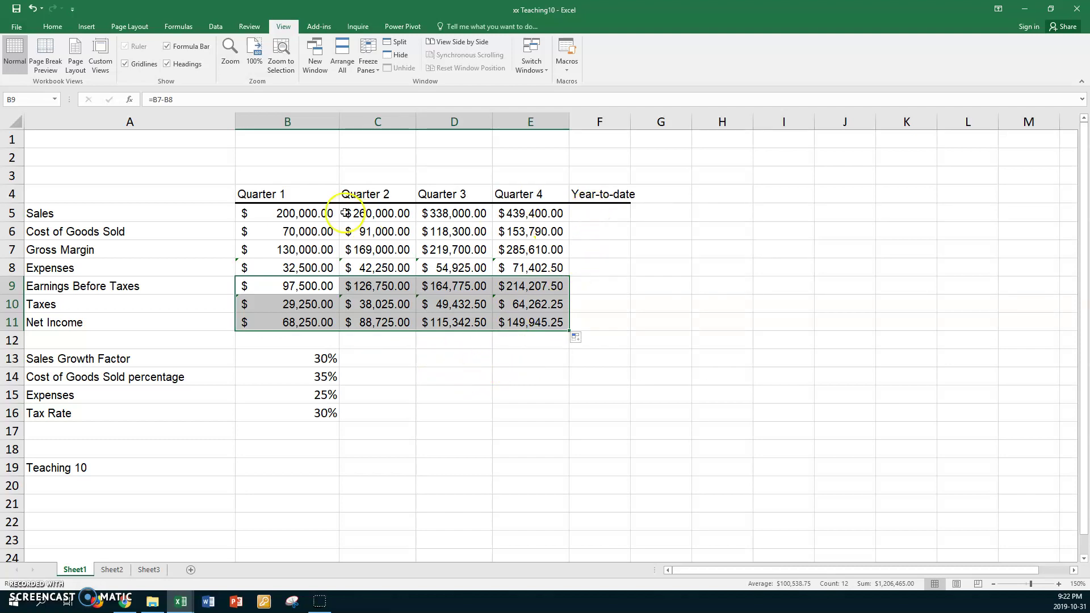
Sum the four quarters into the Year-to-date column for rows 5 to 11 with AutoSum, and autofit column F's width.
{"action": "left_click", "coordinate": [263, 216]}
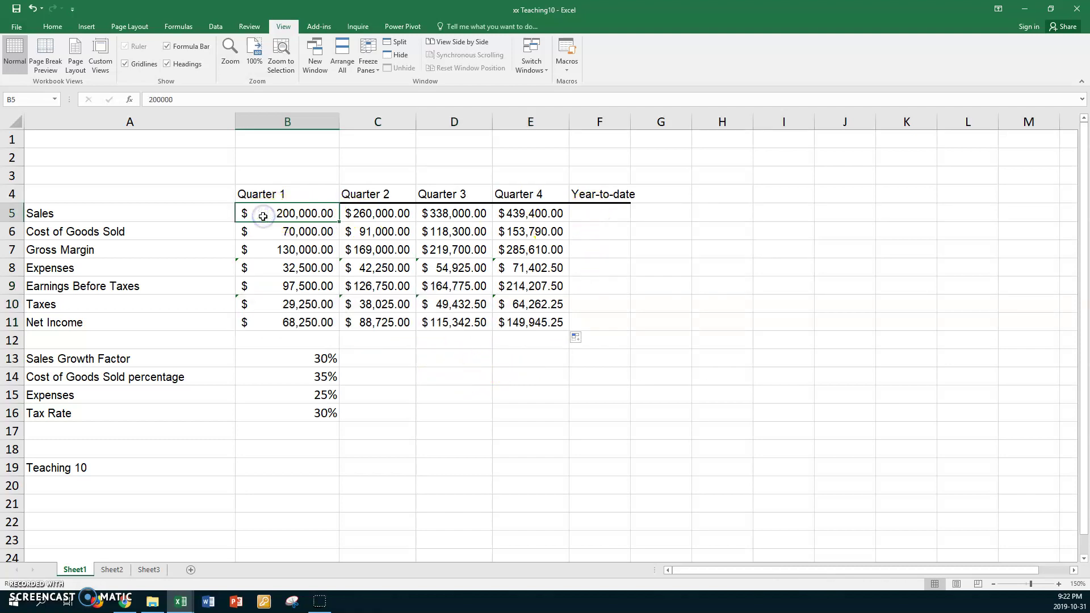
{"action": "left_click", "coordinate": [615, 324], "text": "shift"}
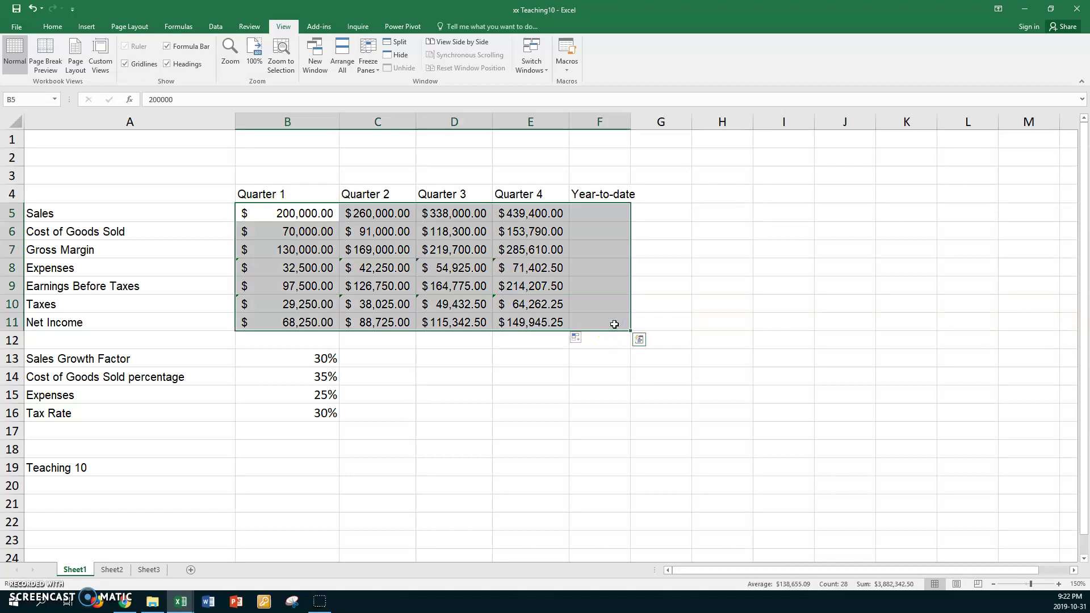
{"action": "key", "text": "alt+equal"}
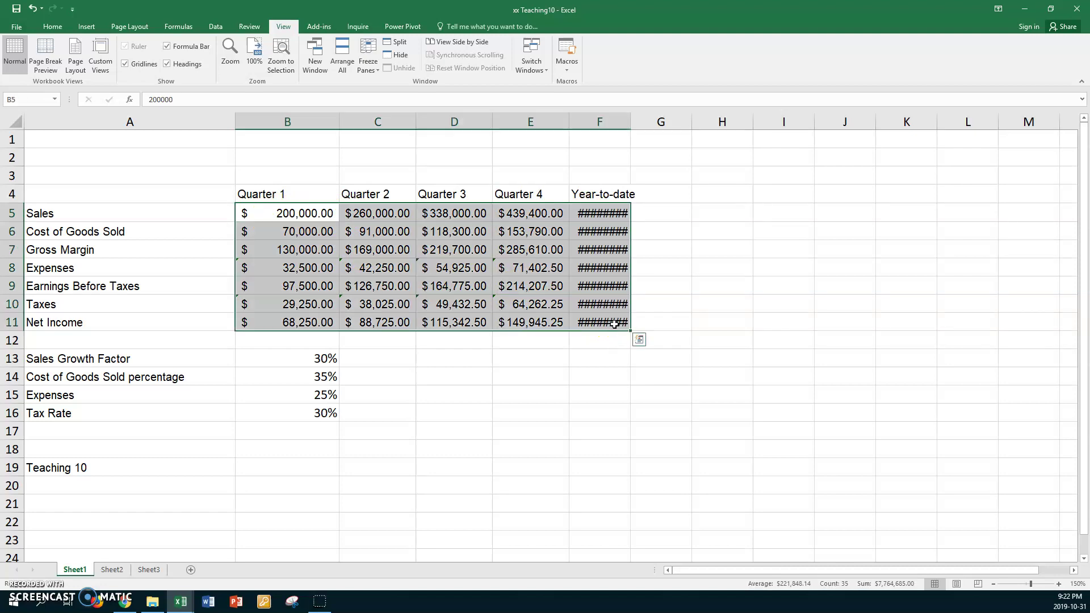
{"action": "key", "text": "Return"}
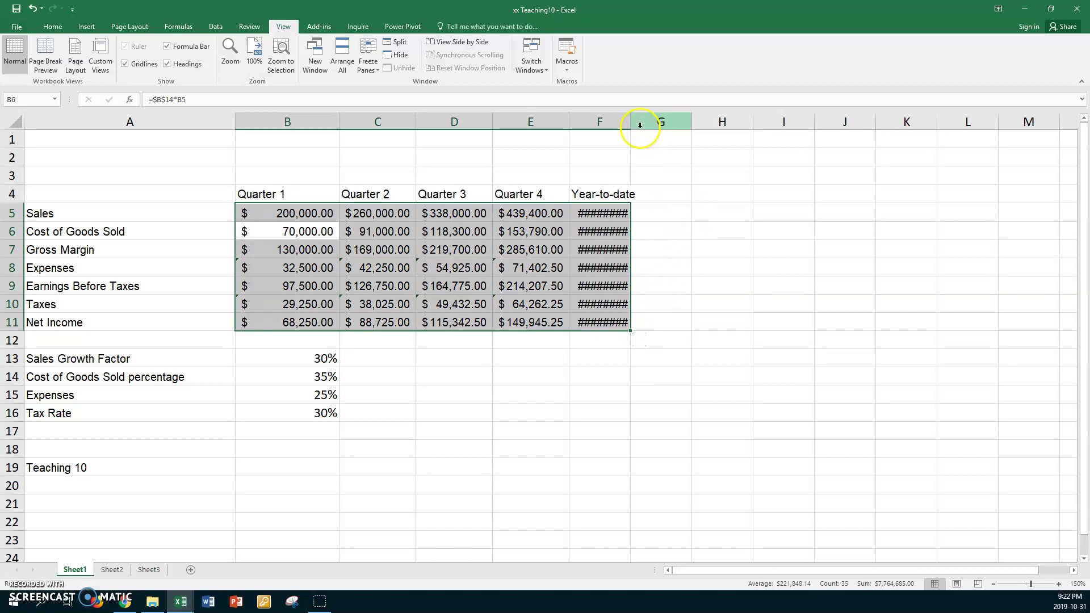
{"action": "double_click", "coordinate": [630, 121]}
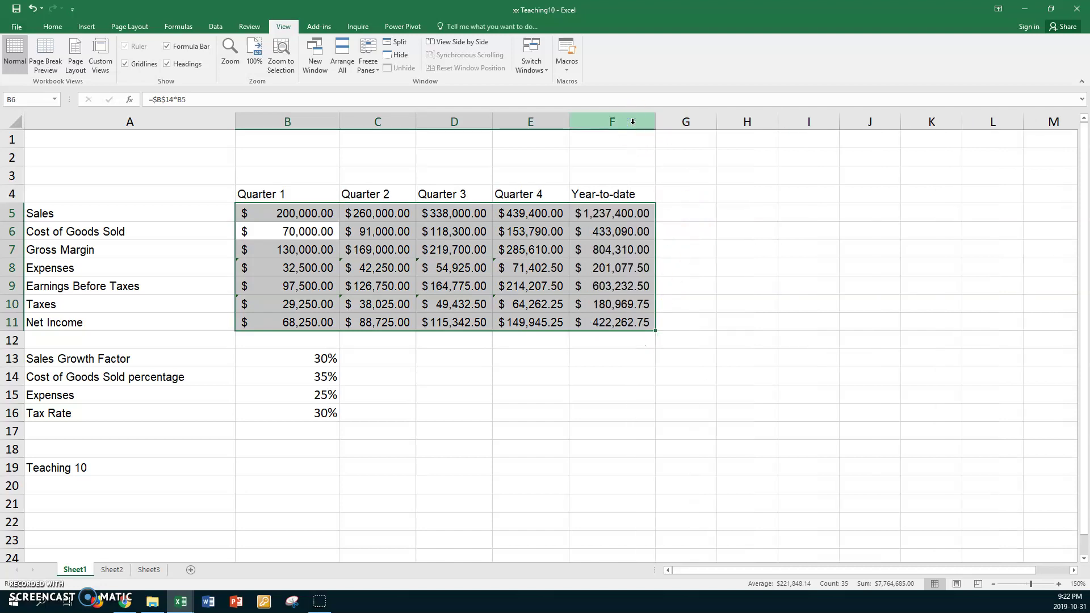
{"action": "left_click", "coordinate": [382, 358]}
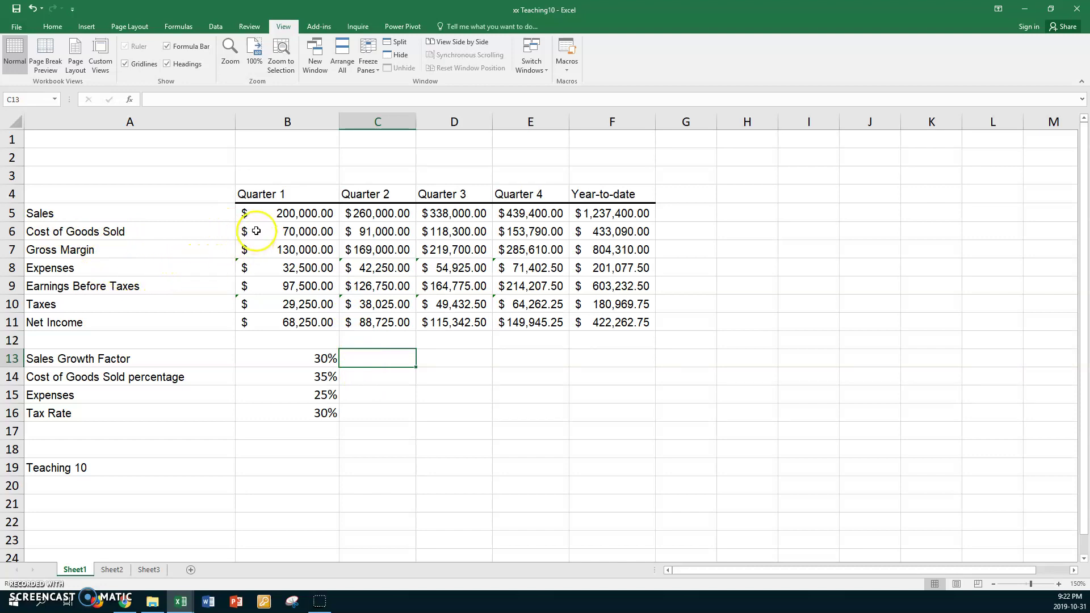
Format B6:F6 and B8:F10 as Accounting with the currency symbol set to None.
{"action": "left_click_drag", "start_coordinate": [256, 230], "coordinate": [585, 237]}
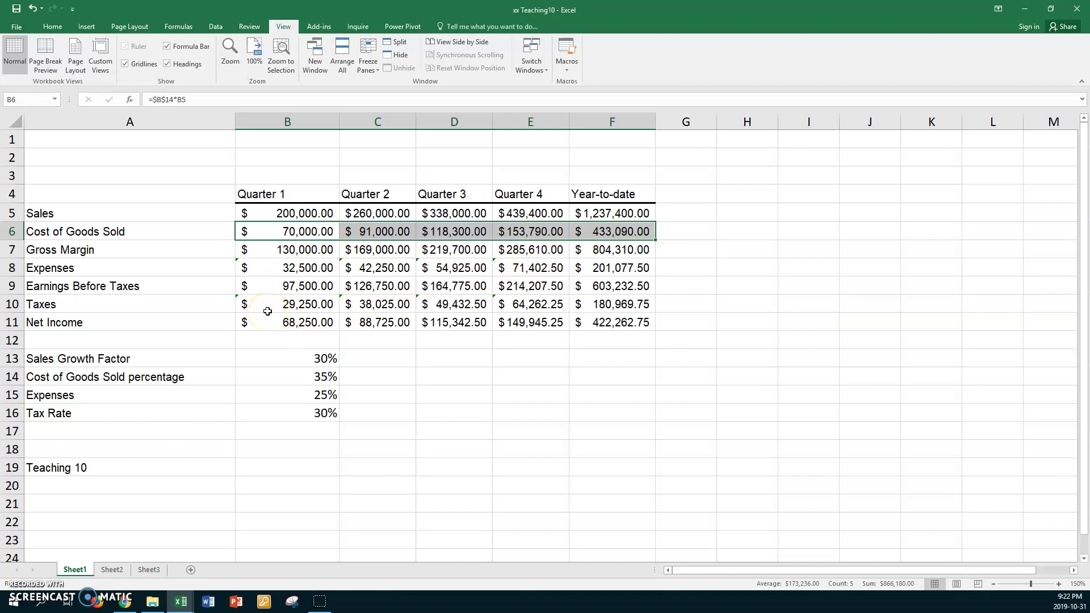
{"action": "left_click_drag", "start_coordinate": [245, 268], "coordinate": [562, 279]}
{"action": "left_click_drag", "start_coordinate": [583, 284], "coordinate": [598, 299]}
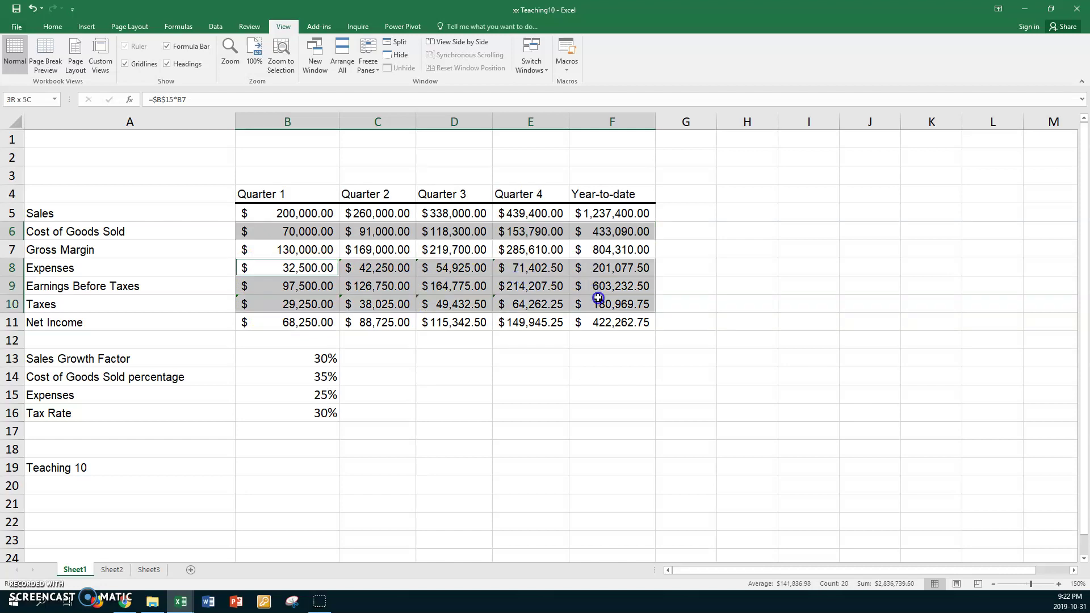
{"action": "right_click", "coordinate": [457, 271]}
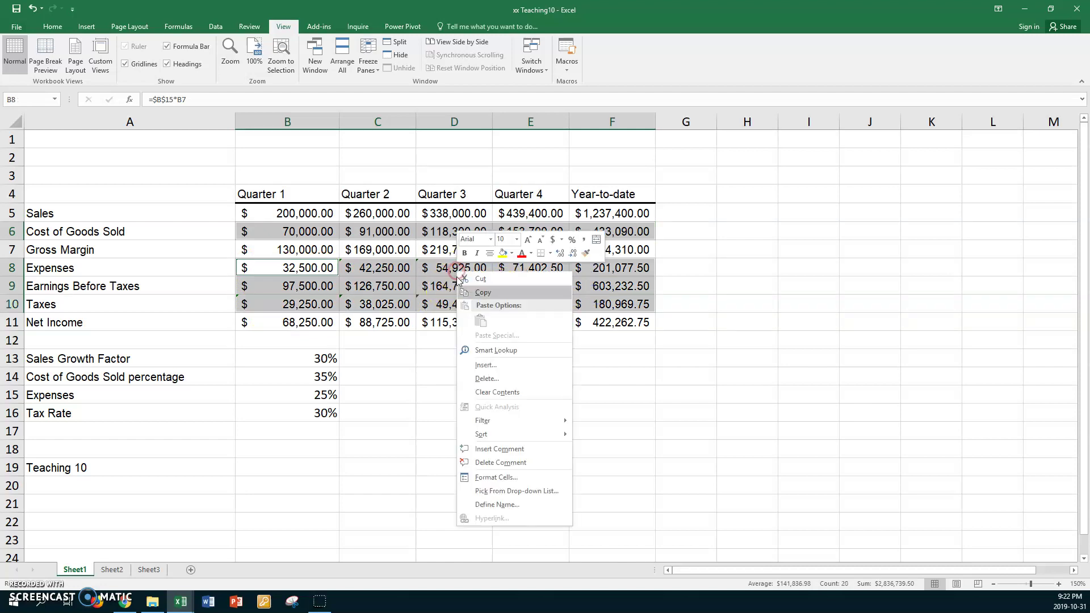
{"action": "left_click", "coordinate": [496, 477]}
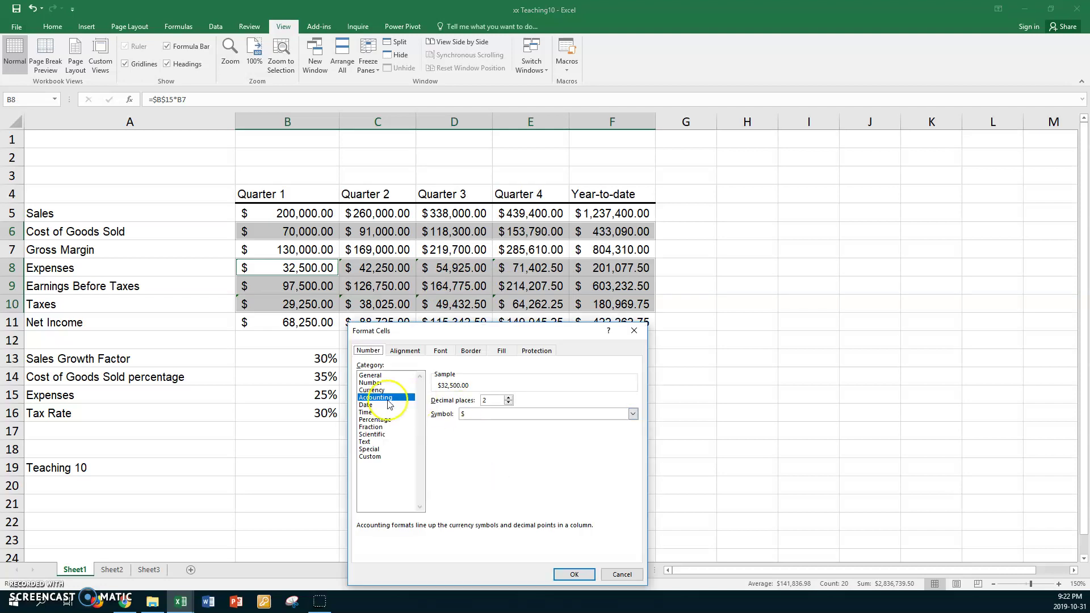
{"action": "left_click", "coordinate": [633, 413]}
{"action": "left_click", "coordinate": [495, 424]}
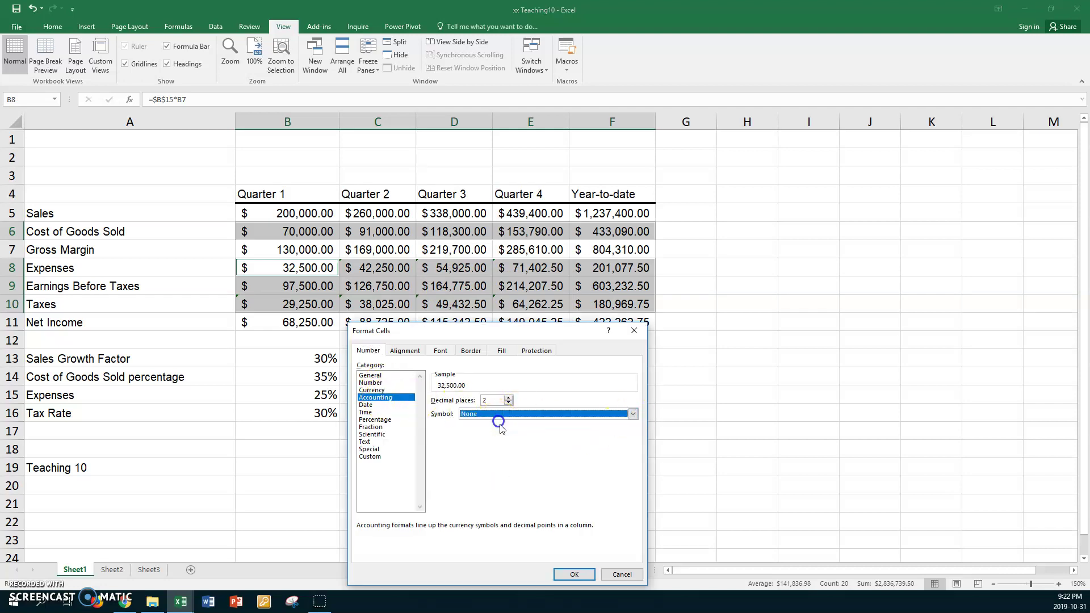
{"action": "left_click", "coordinate": [574, 574]}
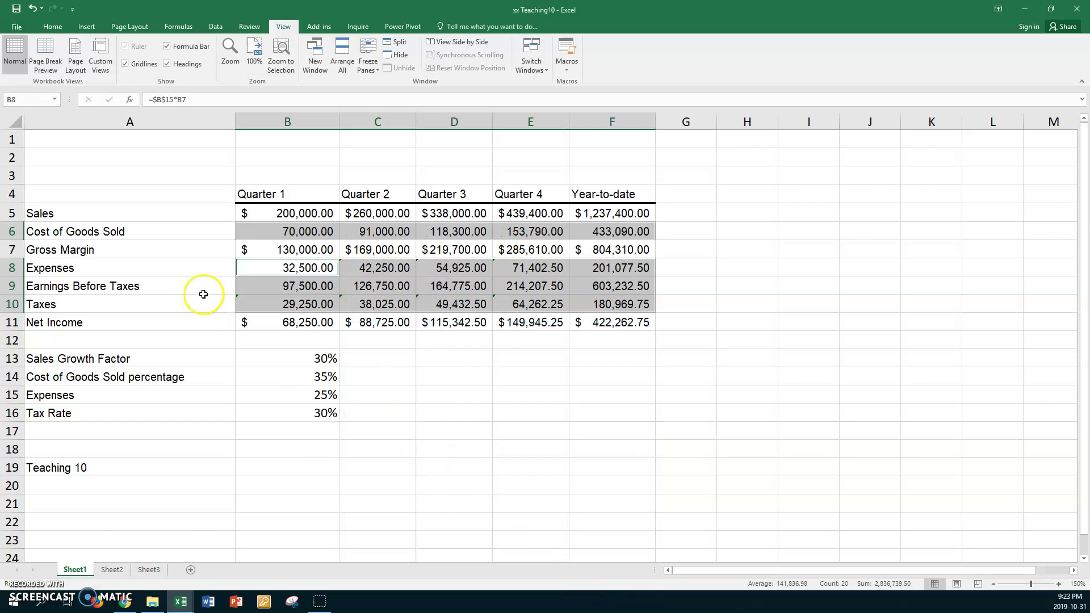
{"action": "left_click", "coordinate": [266, 209]}
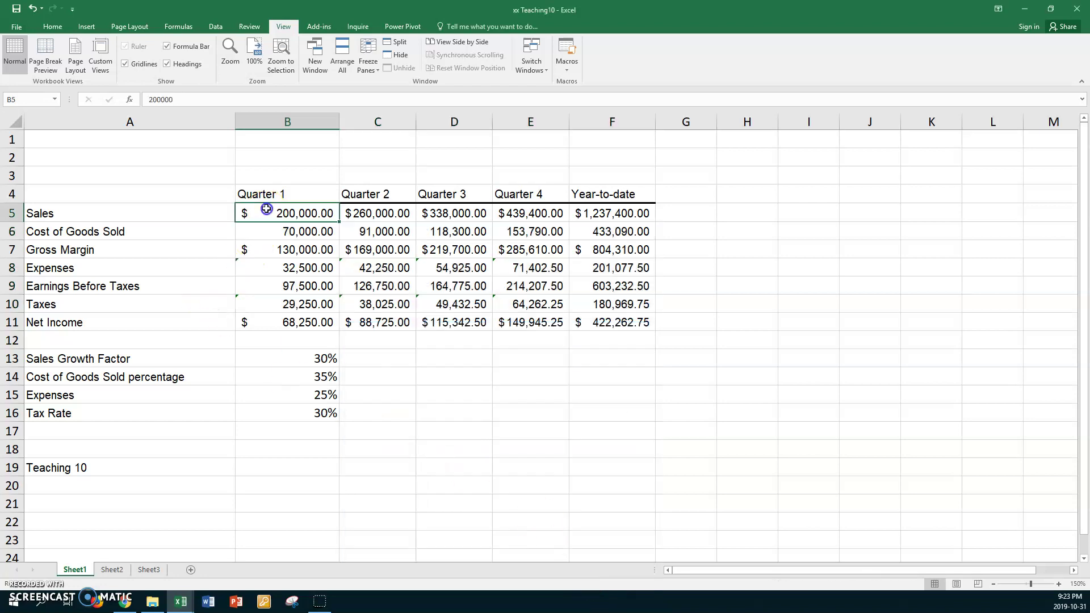
{"action": "left_click", "coordinate": [265, 248]}
{"action": "left_click", "coordinate": [268, 321]}
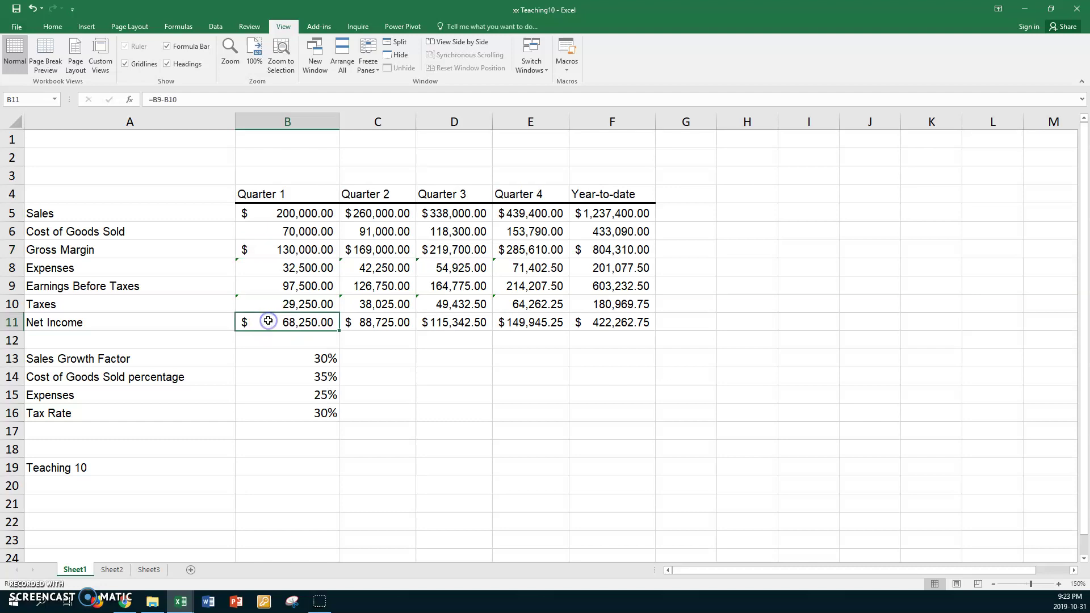